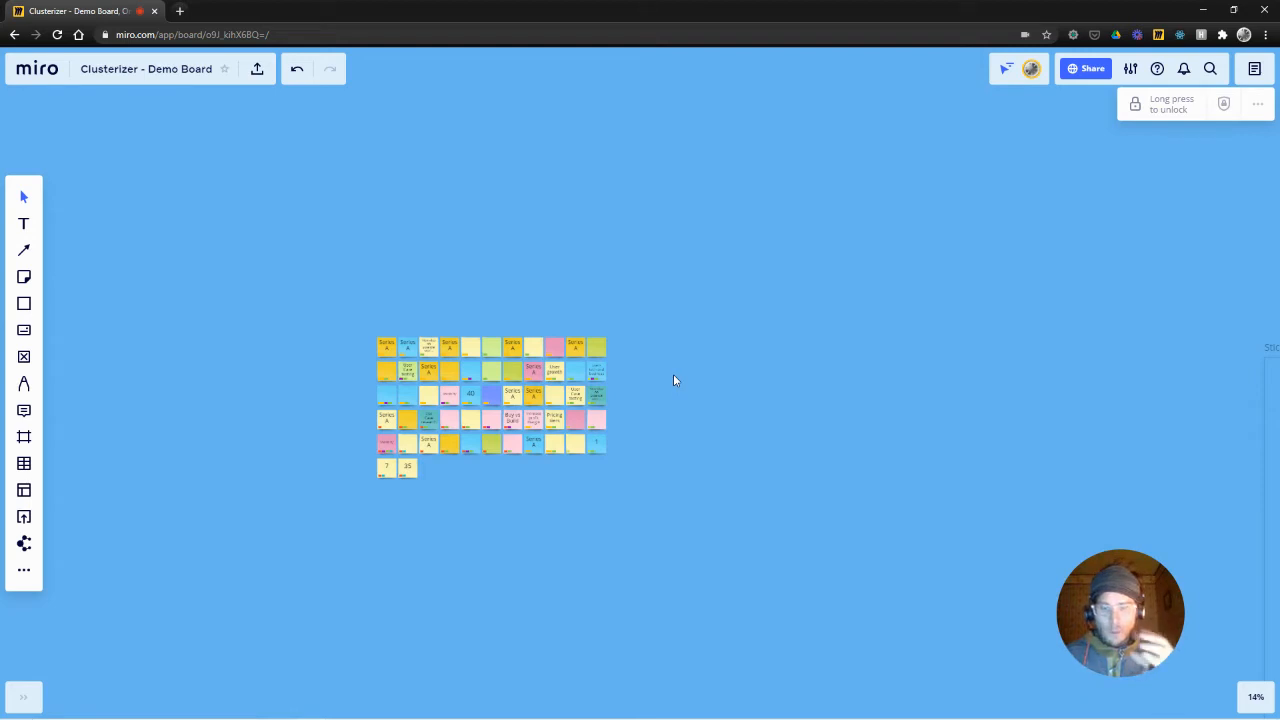
Select the whole block of sticky notes and slightly adjust its grid arrangement.
{"action": "left_click_drag", "start_coordinate": [660, 334], "coordinate": [278, 545]}
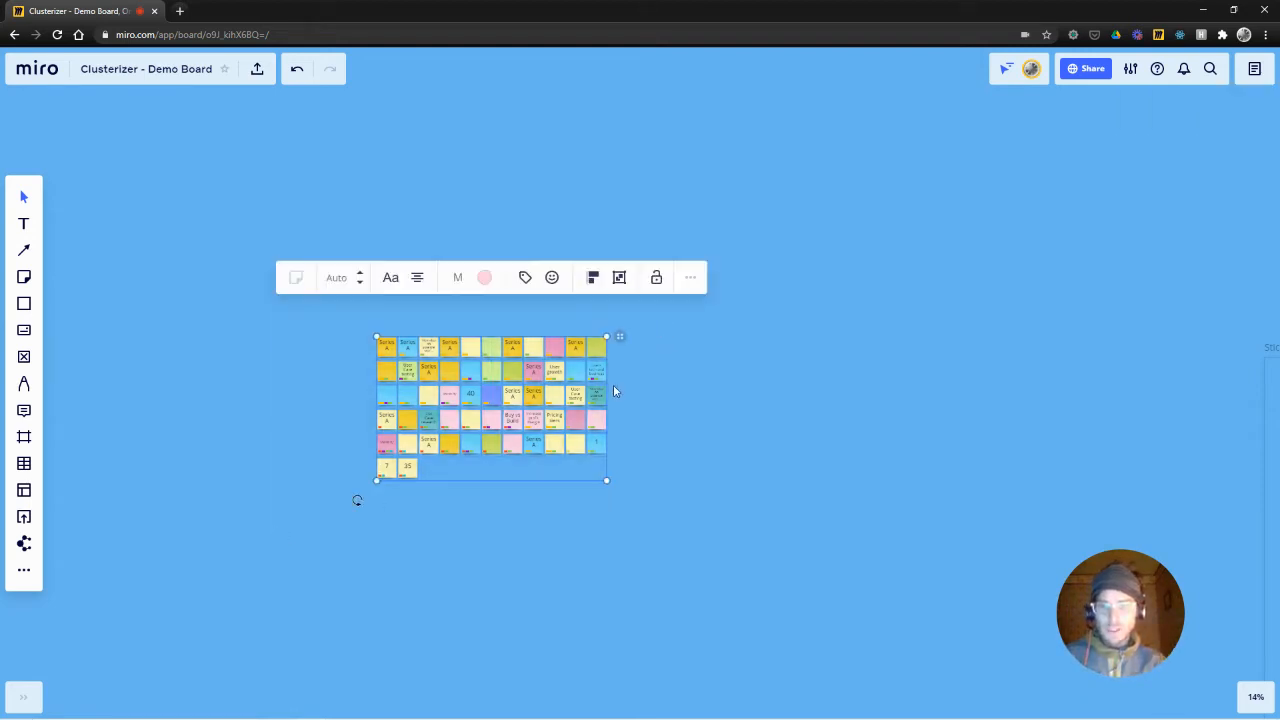
{"action": "left_click_drag", "start_coordinate": [619, 337], "coordinate": [687, 388]}
{"action": "left_click", "coordinate": [662, 405]}
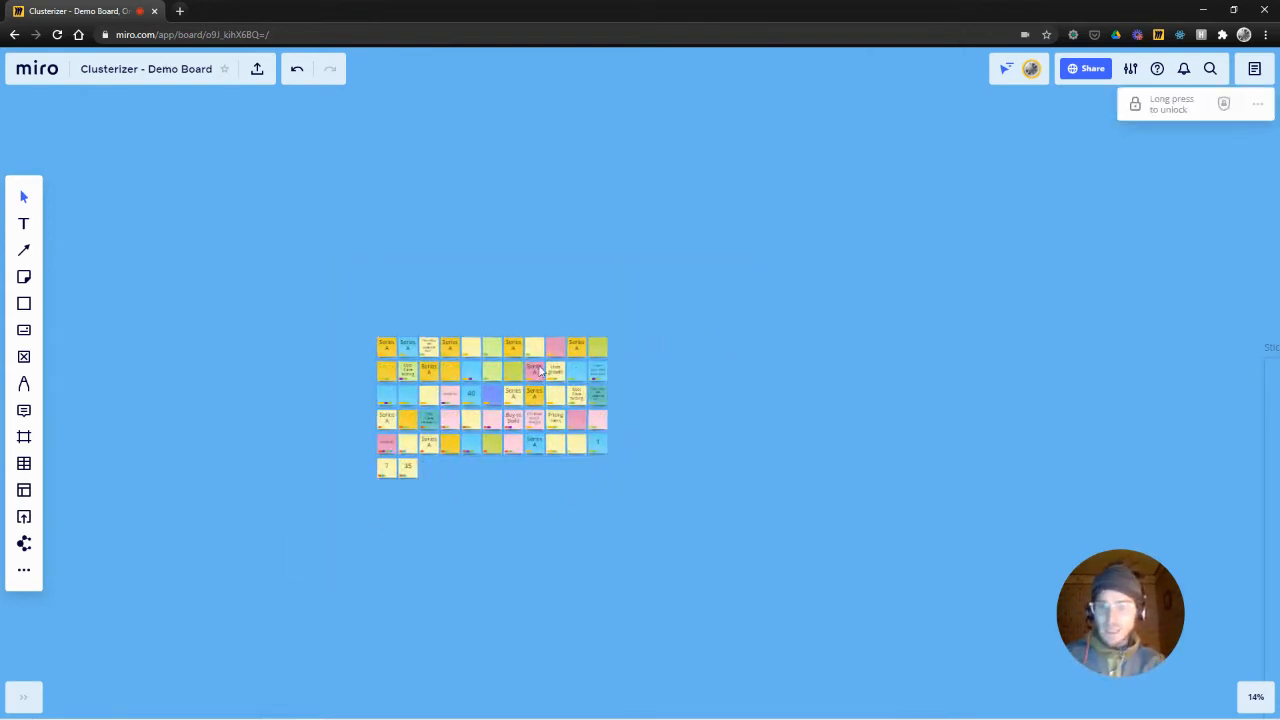
Review the tags applied across all the sticky notes in the block, leaving them unchanged.
{"action": "scroll", "coordinate": [540, 370], "scroll_direction": "up", "scroll_amount": 5}
{"action": "scroll", "coordinate": [486, 457], "scroll_direction": "down", "scroll_amount": 3}
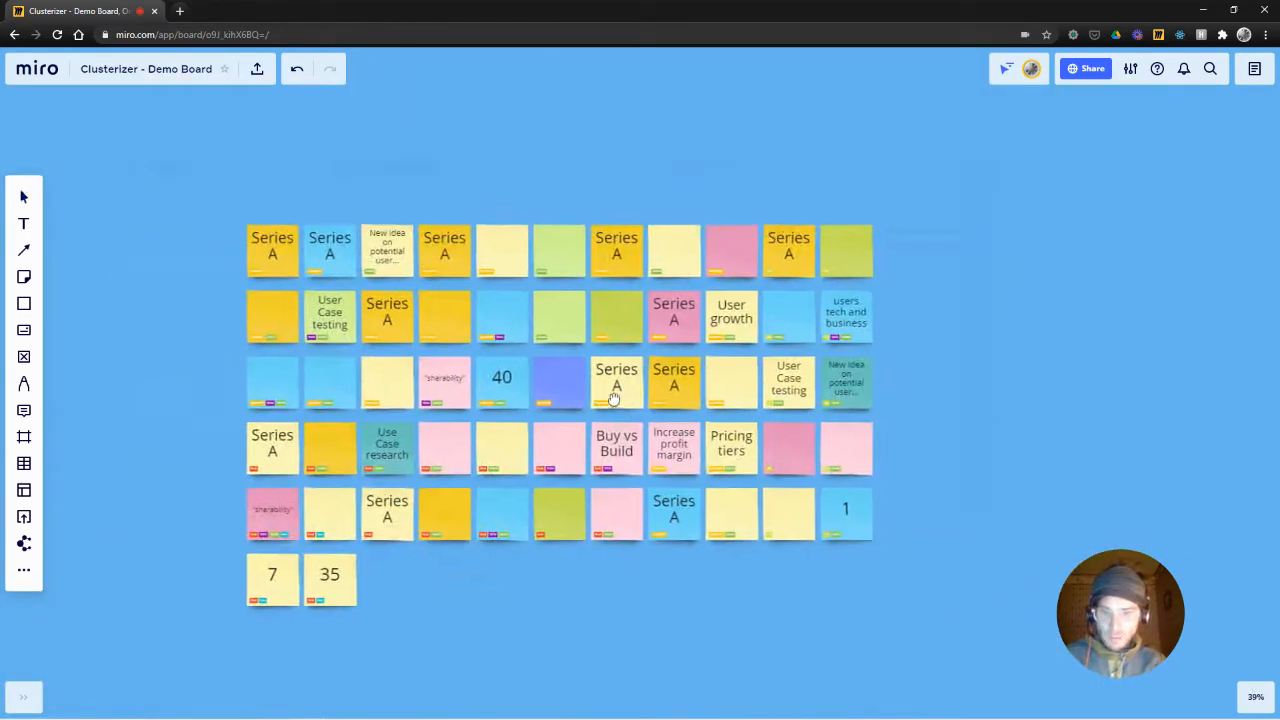
{"action": "left_click_drag", "start_coordinate": [614, 399], "coordinate": [591, 391]}
{"action": "left_click", "coordinate": [591, 390]}
{"action": "left_click_drag", "start_coordinate": [892, 137], "coordinate": [130, 711]}
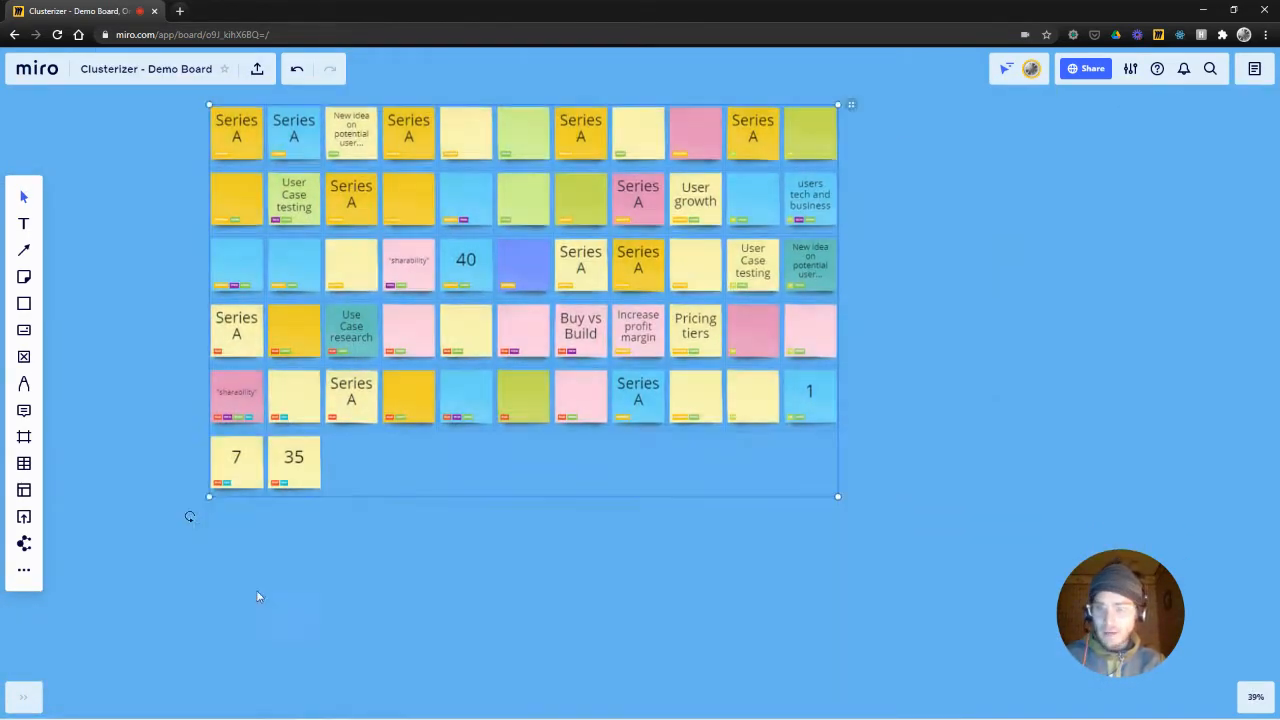
{"action": "left_click", "coordinate": [557, 556]}
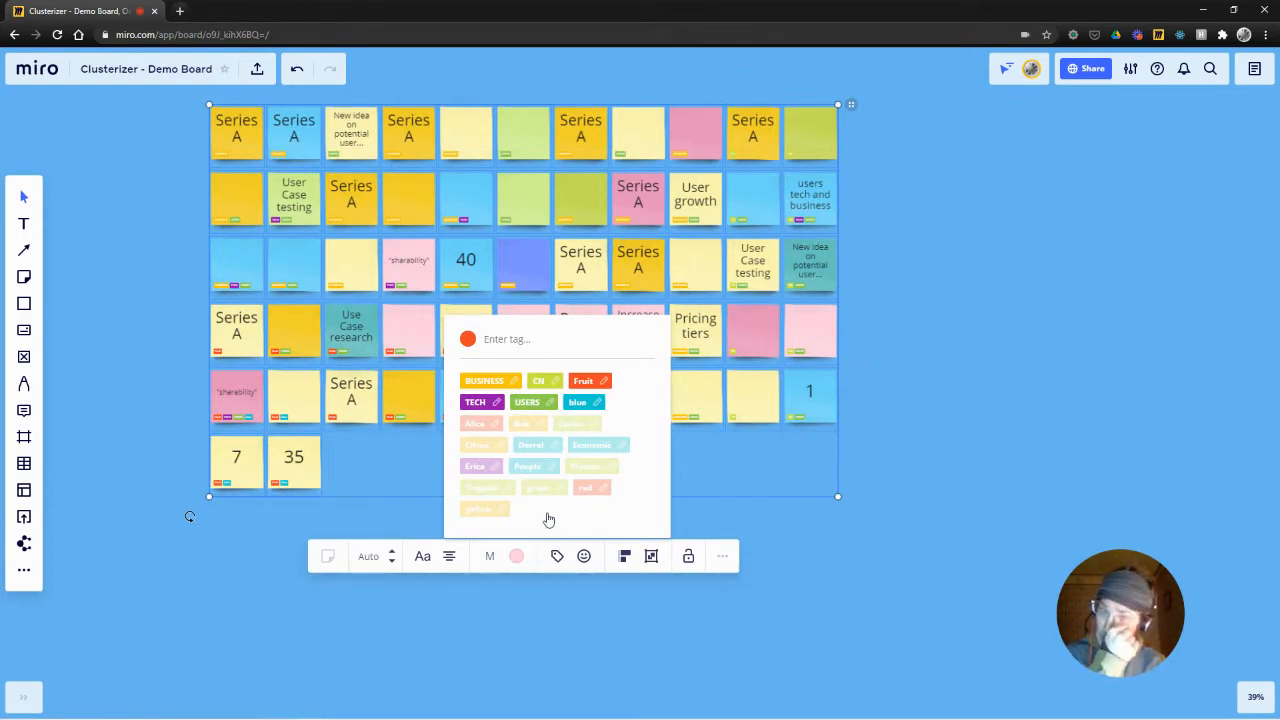
{"action": "left_click", "coordinate": [212, 538]}
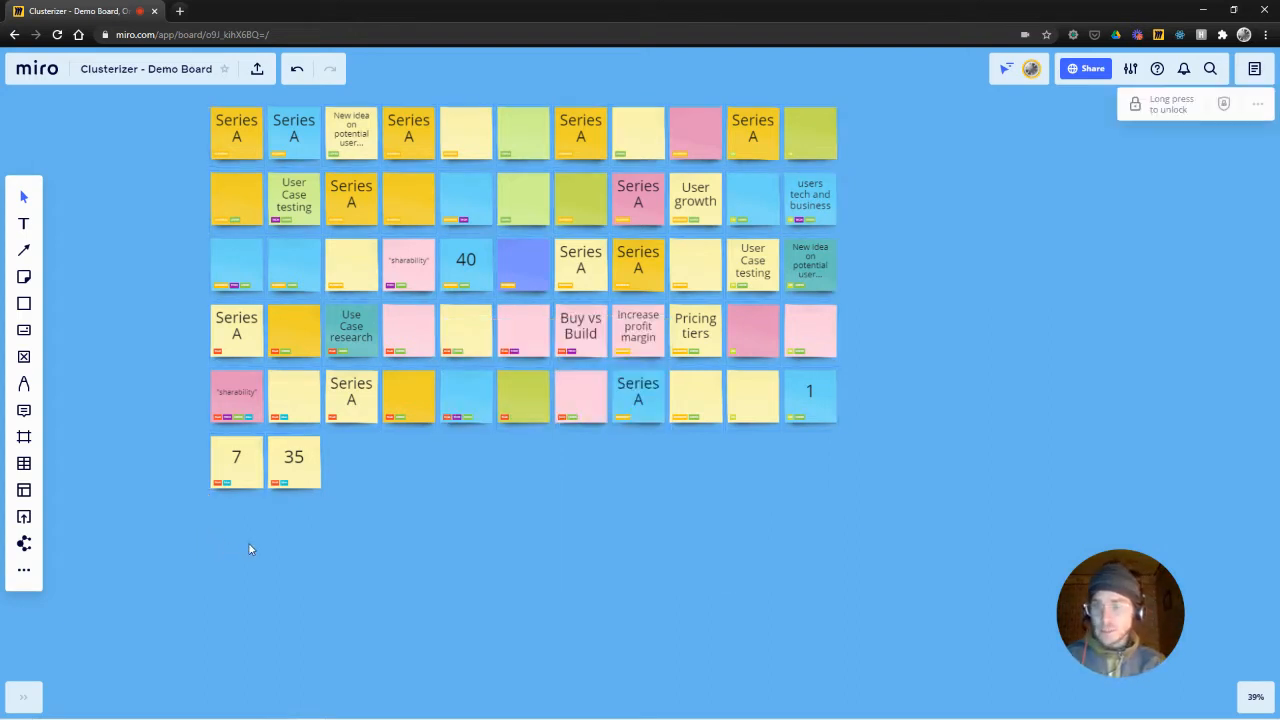
Select all the sticky notes in the block and open the Clusterizer plugin.
{"action": "scroll", "coordinate": [905, 377], "scroll_direction": "up", "scroll_amount": 1}
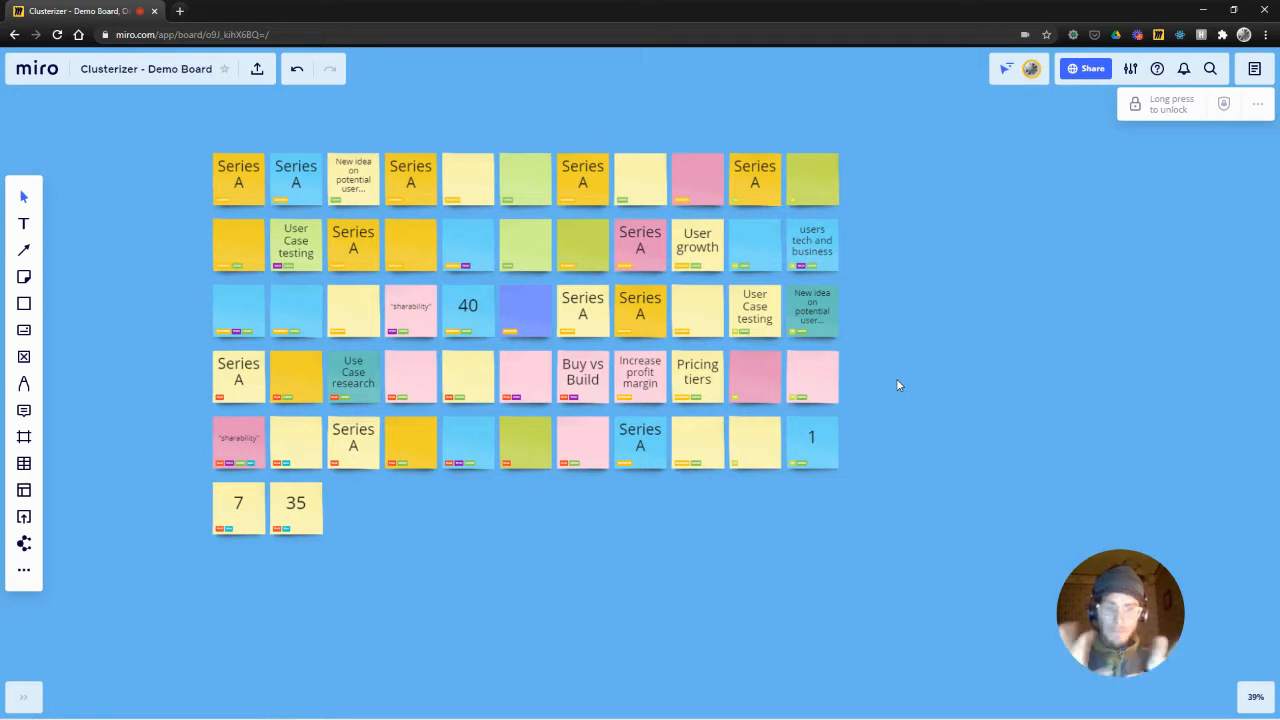
{"action": "left_click", "coordinate": [903, 198]}
{"action": "left_click_drag", "start_coordinate": [893, 167], "coordinate": [766, 200]}
{"action": "scroll", "coordinate": [903, 187], "scroll_direction": "down", "scroll_amount": 3}
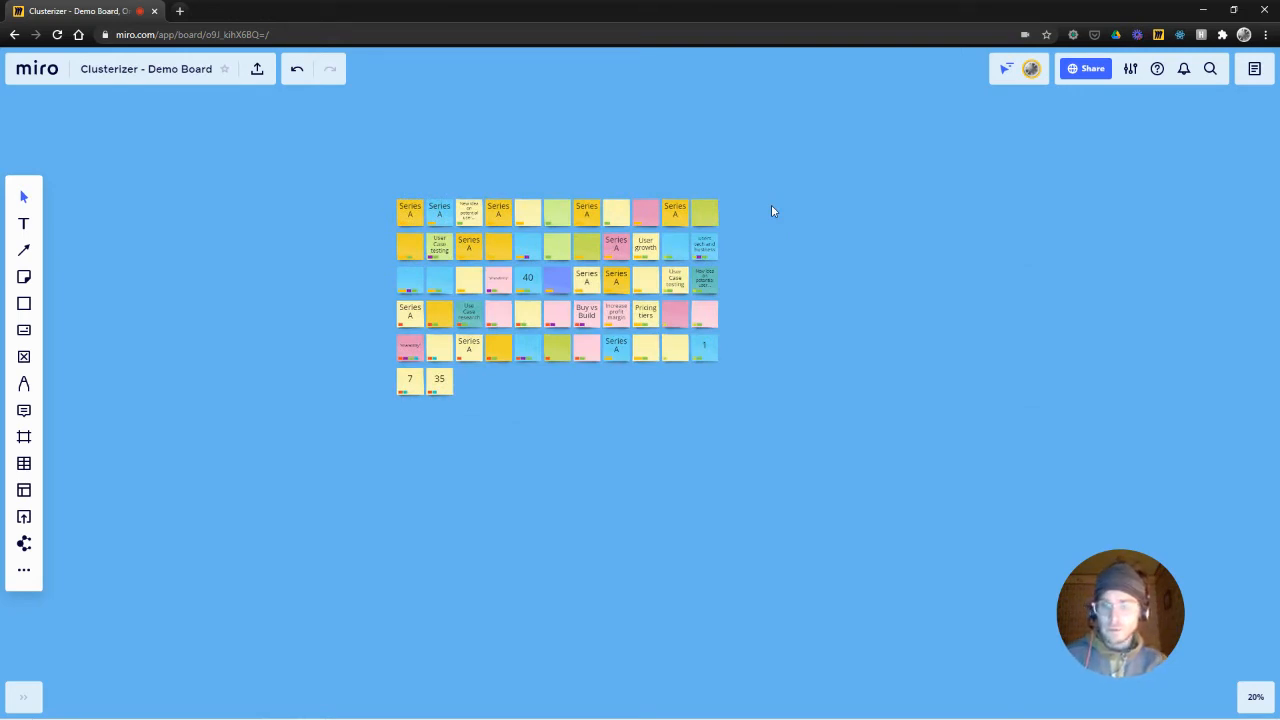
{"action": "left_click_drag", "start_coordinate": [752, 189], "coordinate": [330, 520]}
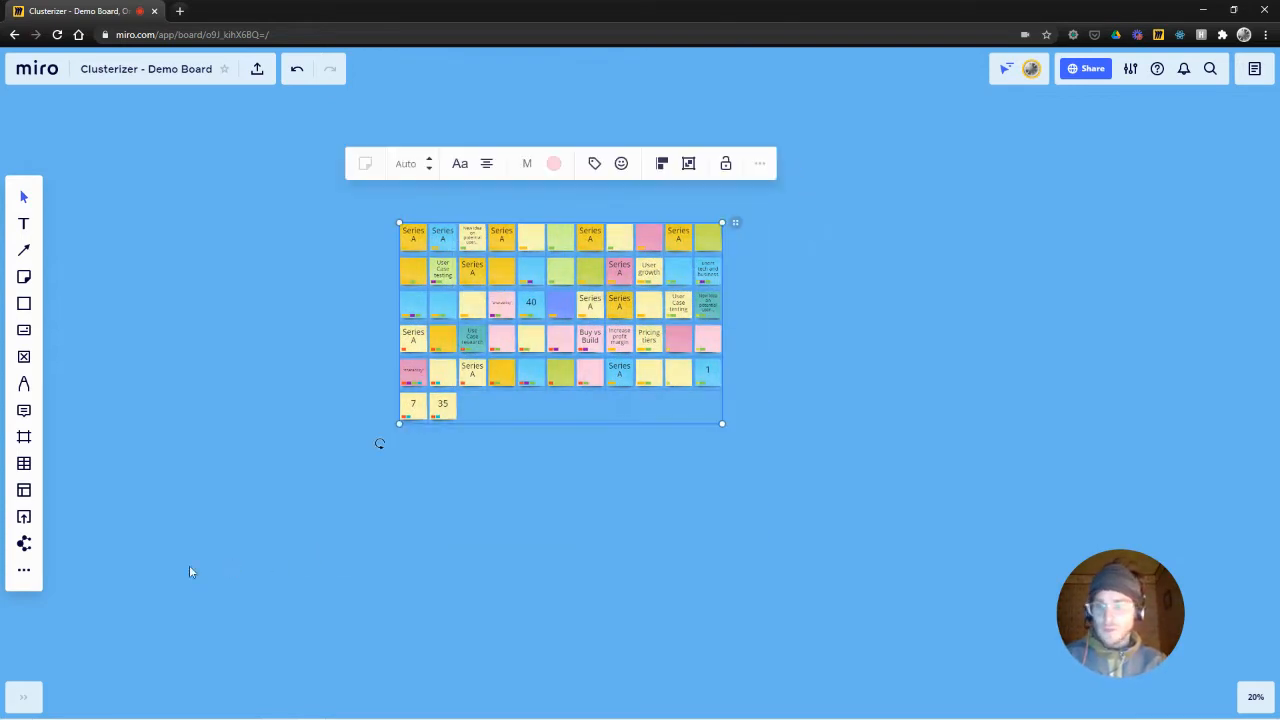
{"action": "left_click", "coordinate": [25, 545]}
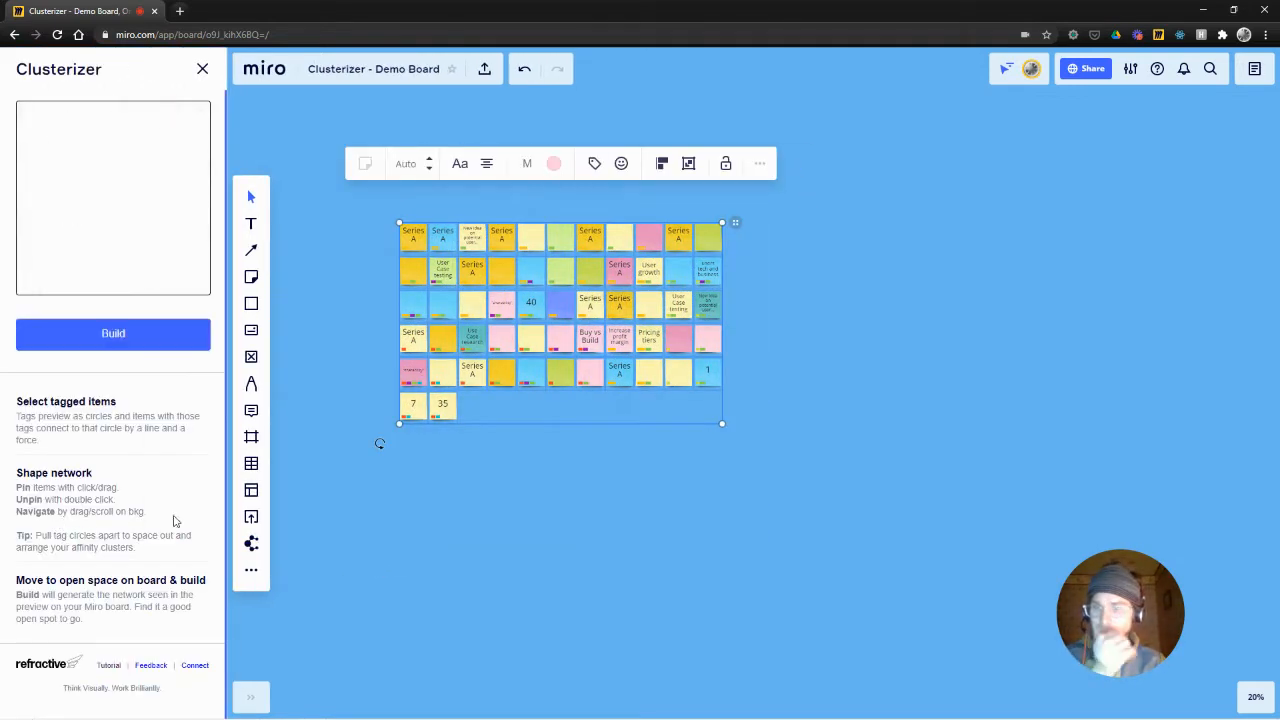
Look up Clusterizer in the Miro Marketplace in a separate browser tab, browse the full app listing, and return to the board.
{"action": "left_click", "coordinate": [179, 11]}
{"action": "type", "text": "marketplace/clusterizer/?backUrl=%2Fmarketplace%2F"}
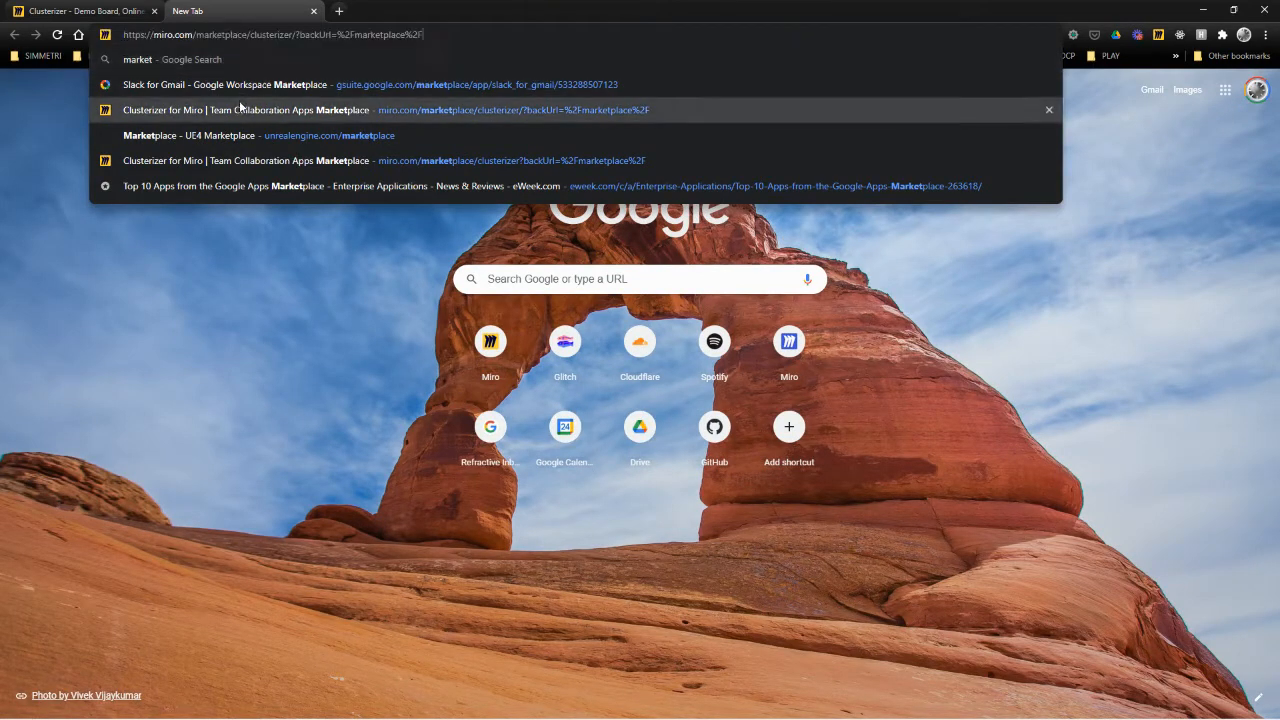
{"action": "left_click", "coordinate": [240, 104]}
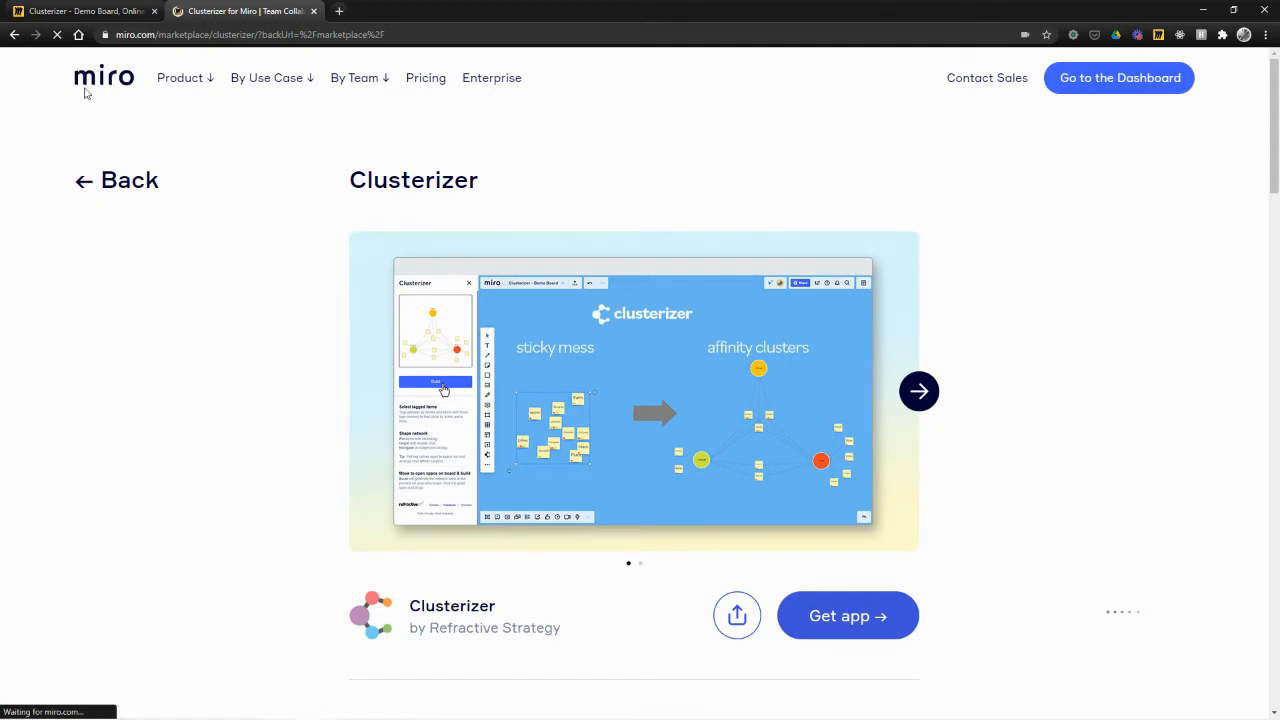
{"action": "left_click_drag", "start_coordinate": [167, 39], "coordinate": [210, 41]}
{"action": "left_click", "coordinate": [113, 190]}
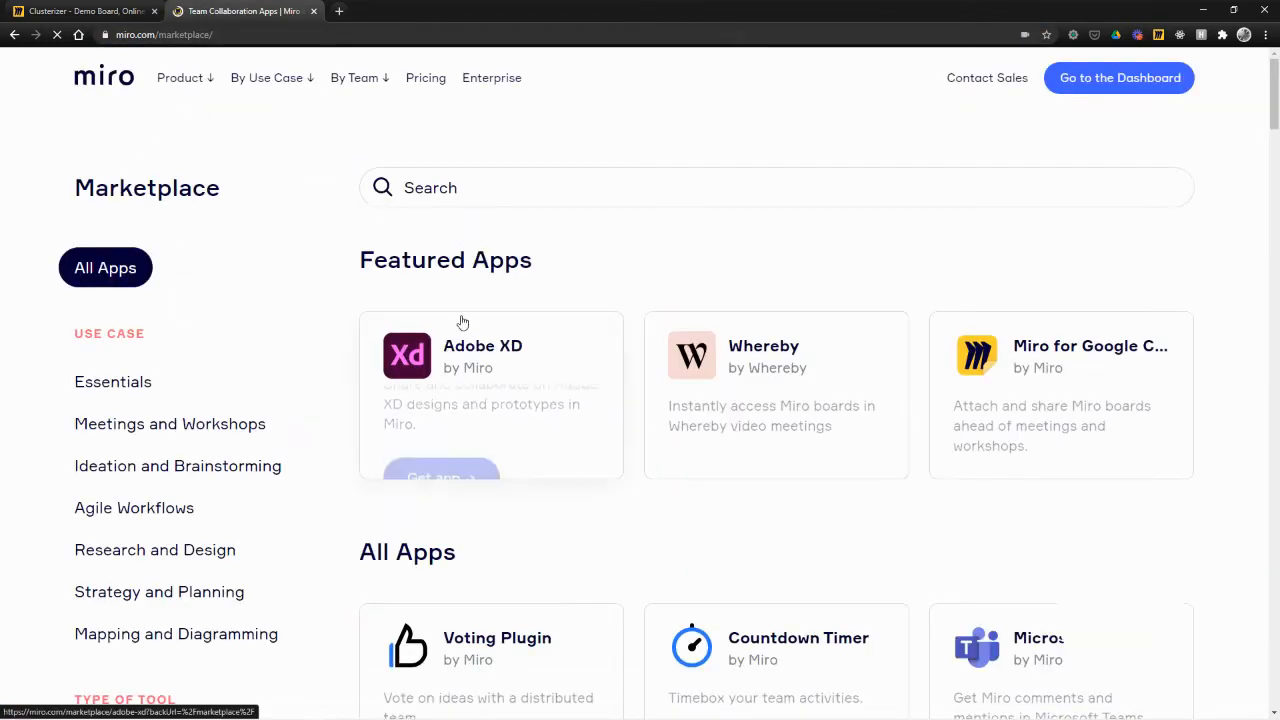
{"action": "scroll", "coordinate": [814, 263], "scroll_direction": "down", "scroll_amount": 1}
{"action": "scroll", "coordinate": [810, 452], "scroll_direction": "down", "scroll_amount": 3}
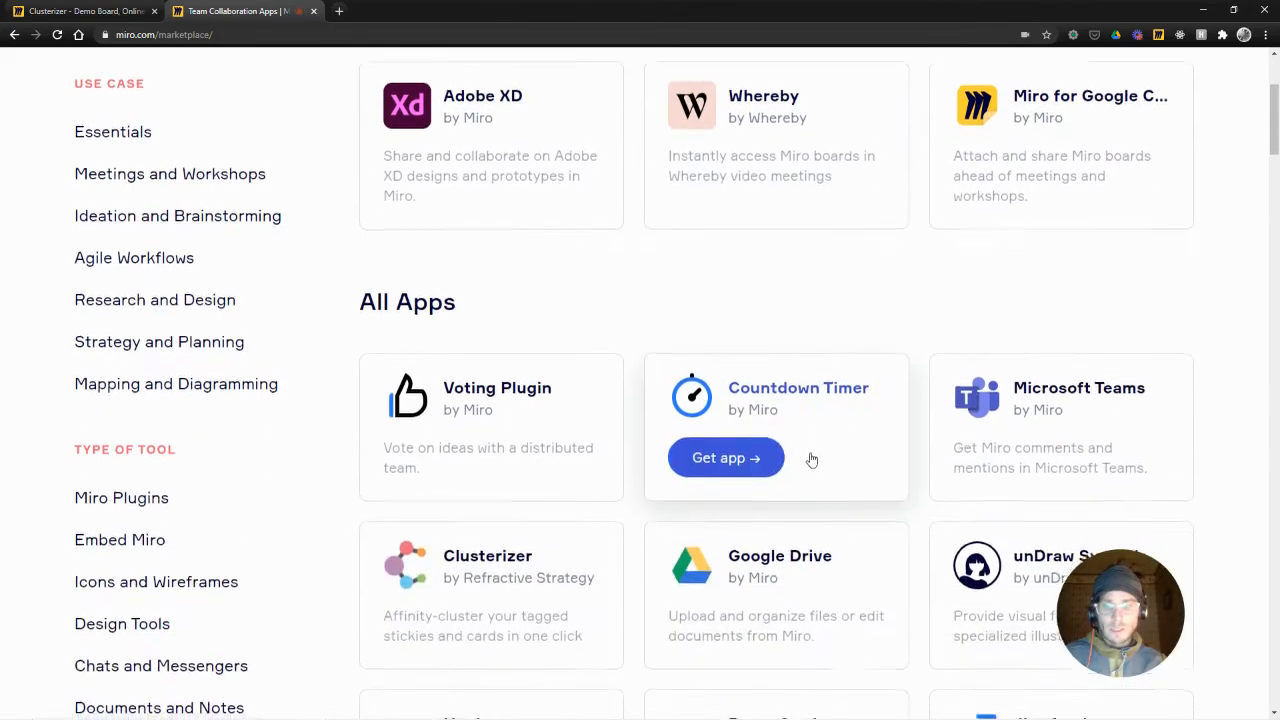
{"action": "scroll", "coordinate": [626, 380], "scroll_direction": "up", "scroll_amount": 2}
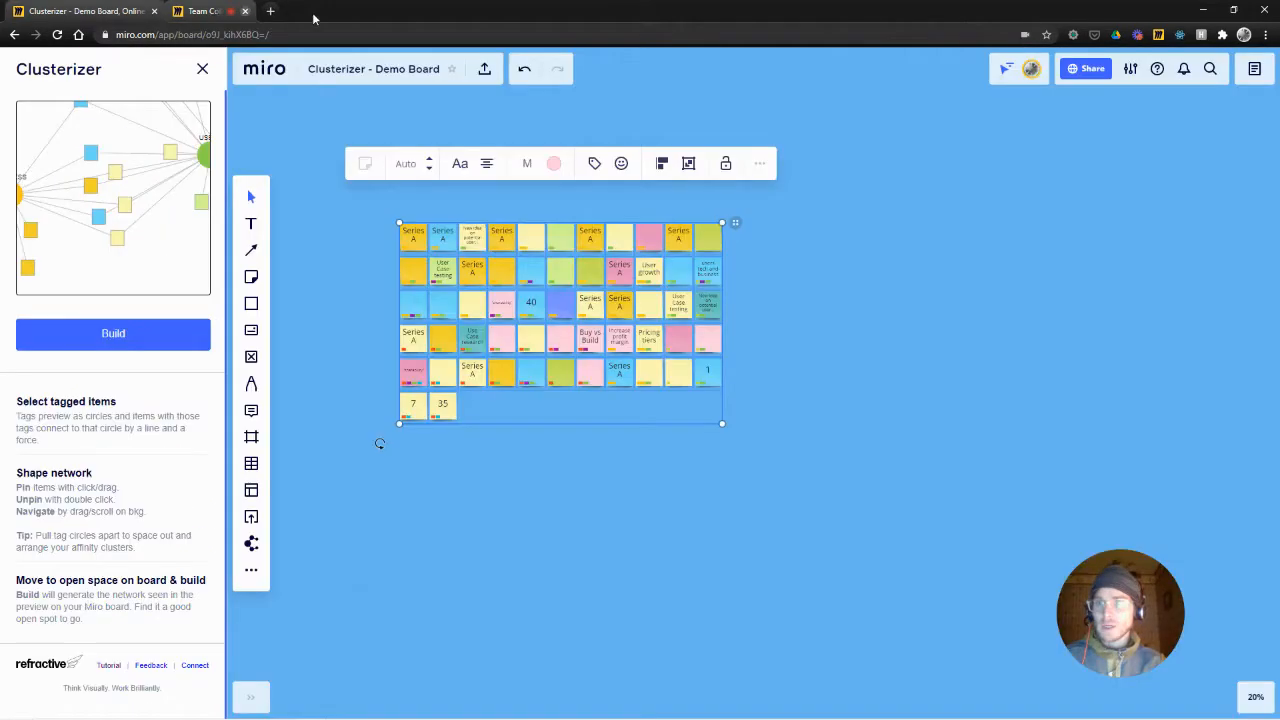
{"action": "left_click", "coordinate": [313, 11]}
Clear the current selection and reselect every sticky note to load the full tagged set into the Clusterizer preview.
{"action": "left_click", "coordinate": [815, 355]}
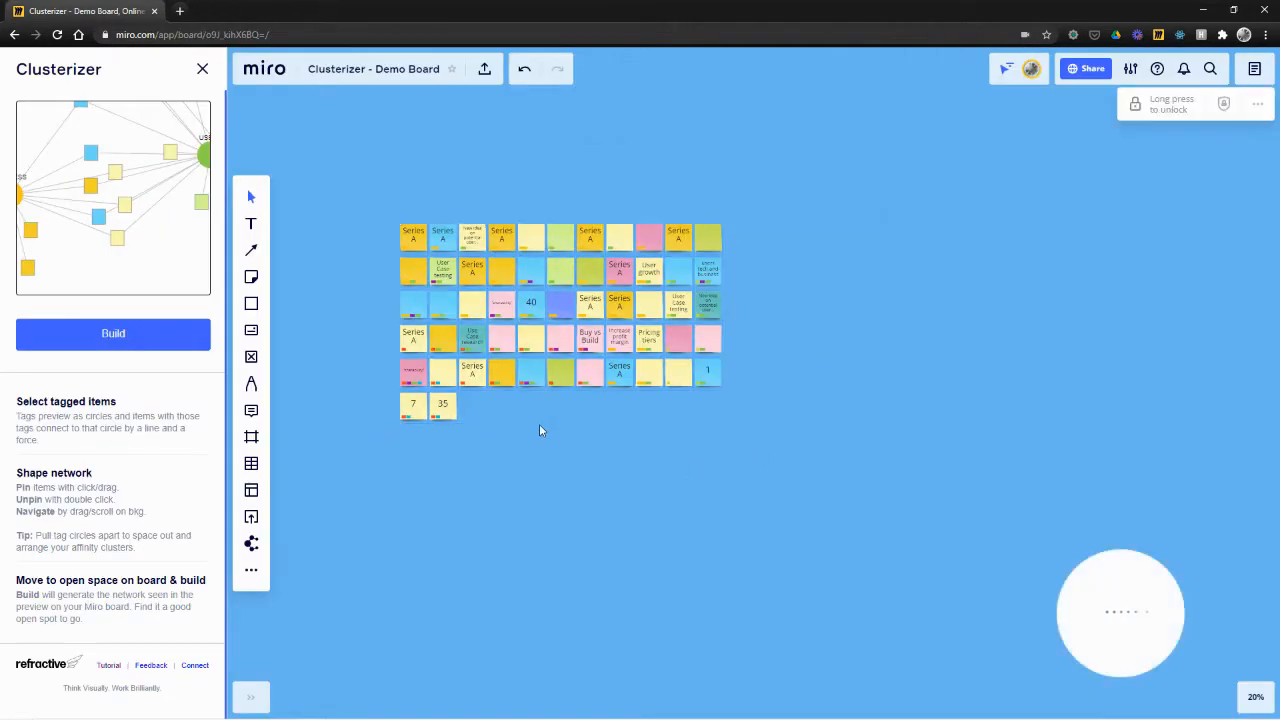
{"action": "left_click_drag", "start_coordinate": [753, 307], "coordinate": [779, 329]}
{"action": "left_click_drag", "start_coordinate": [845, 194], "coordinate": [327, 530]}
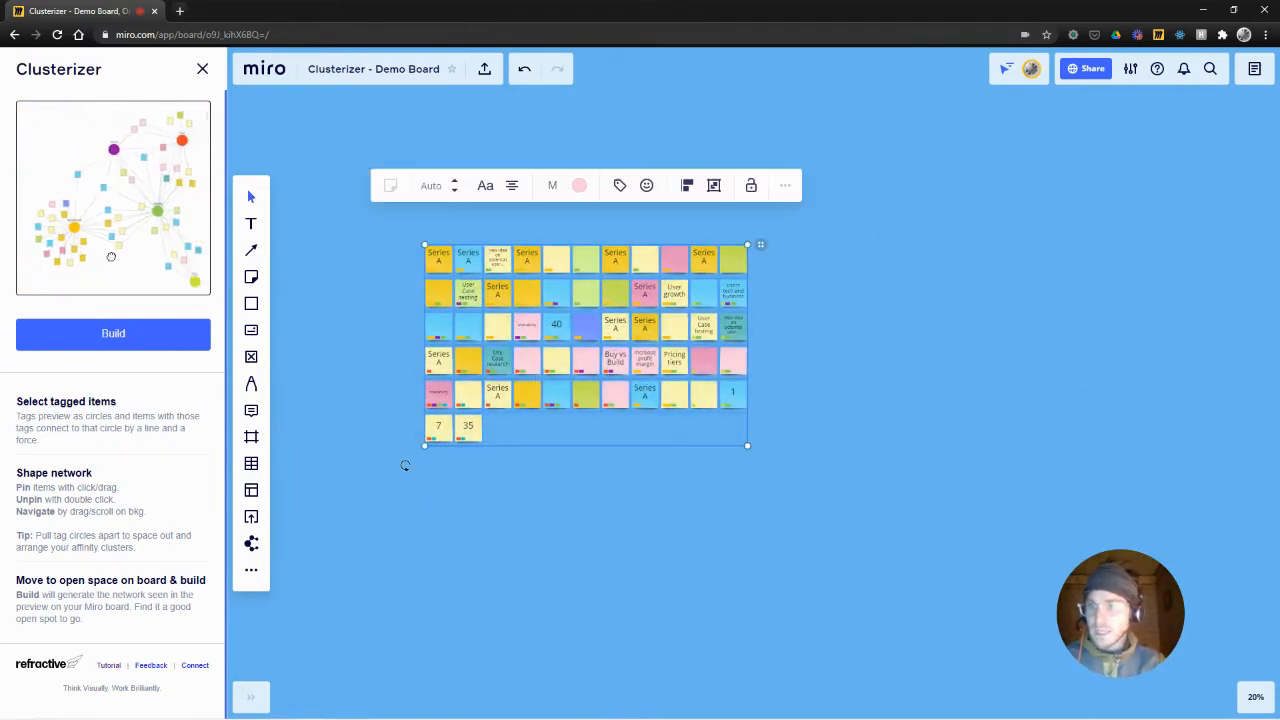
Pull the blue tag circle away from the Fruit circle in the Clusterizer network preview.
{"action": "scroll", "coordinate": [144, 230], "scroll_direction": "down", "scroll_amount": 1}
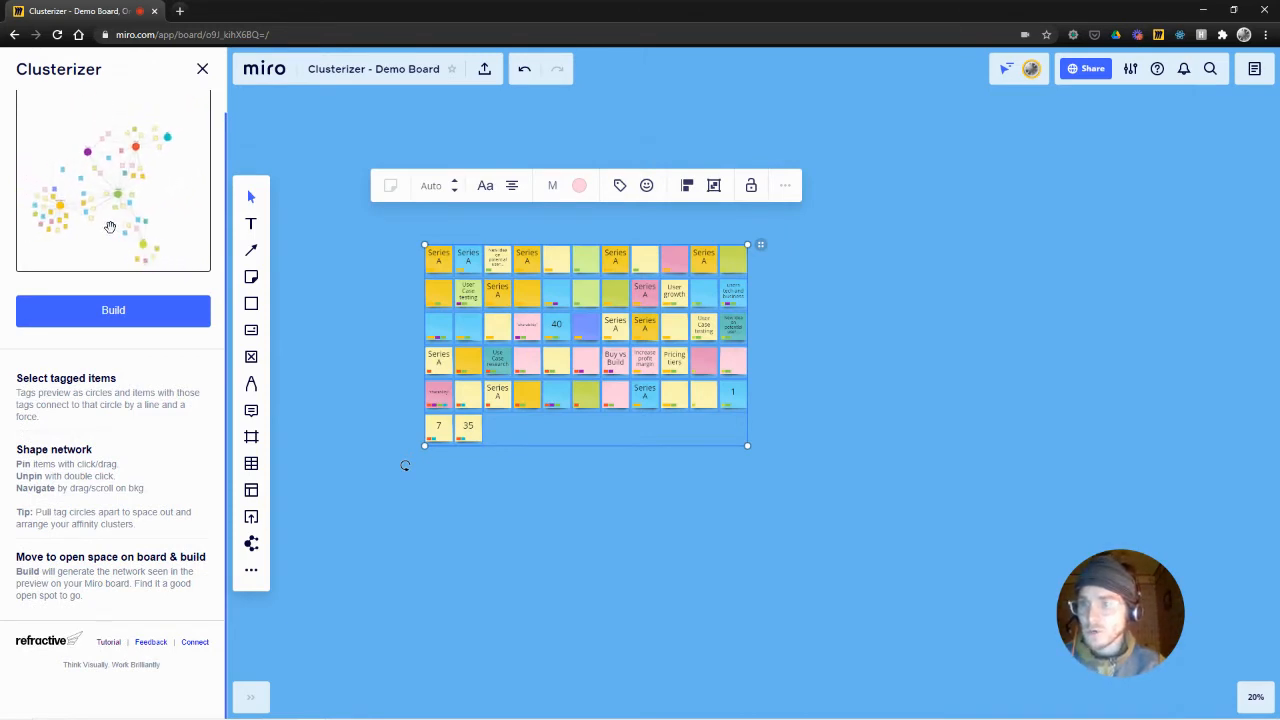
{"action": "scroll", "coordinate": [151, 196], "scroll_direction": "up", "scroll_amount": 3}
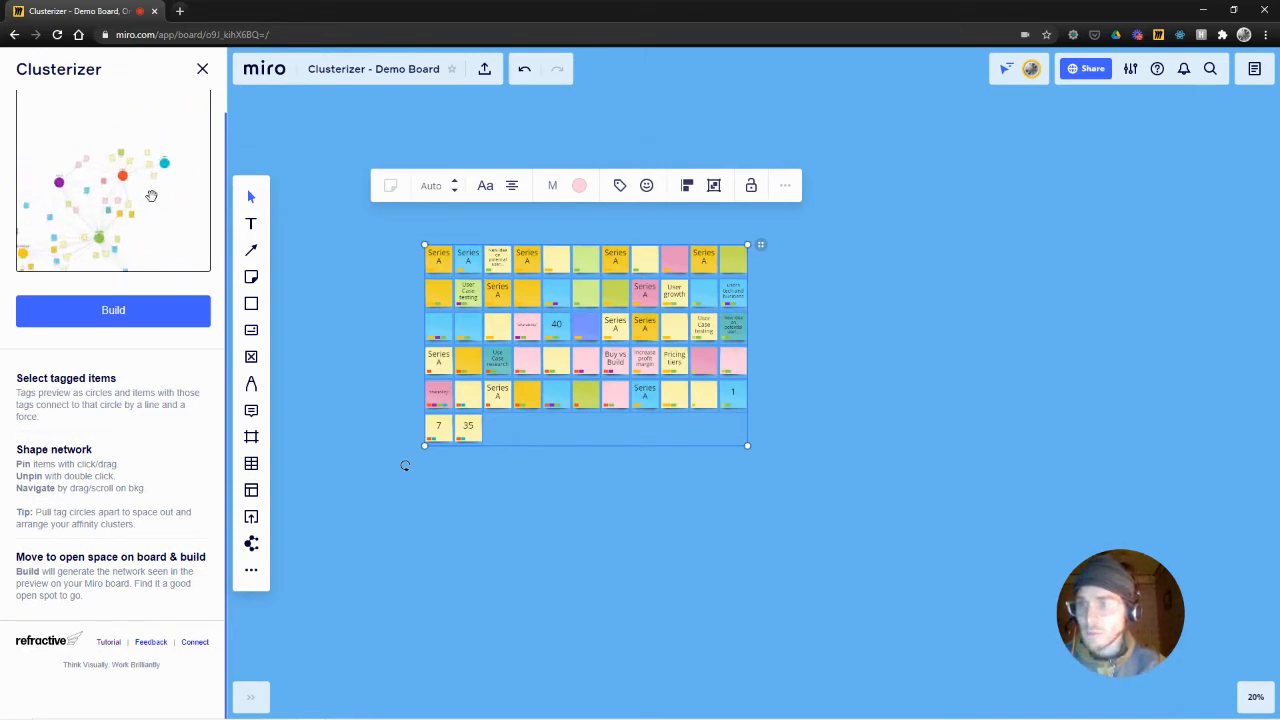
{"action": "scroll", "coordinate": [140, 152], "scroll_direction": "up", "scroll_amount": 2}
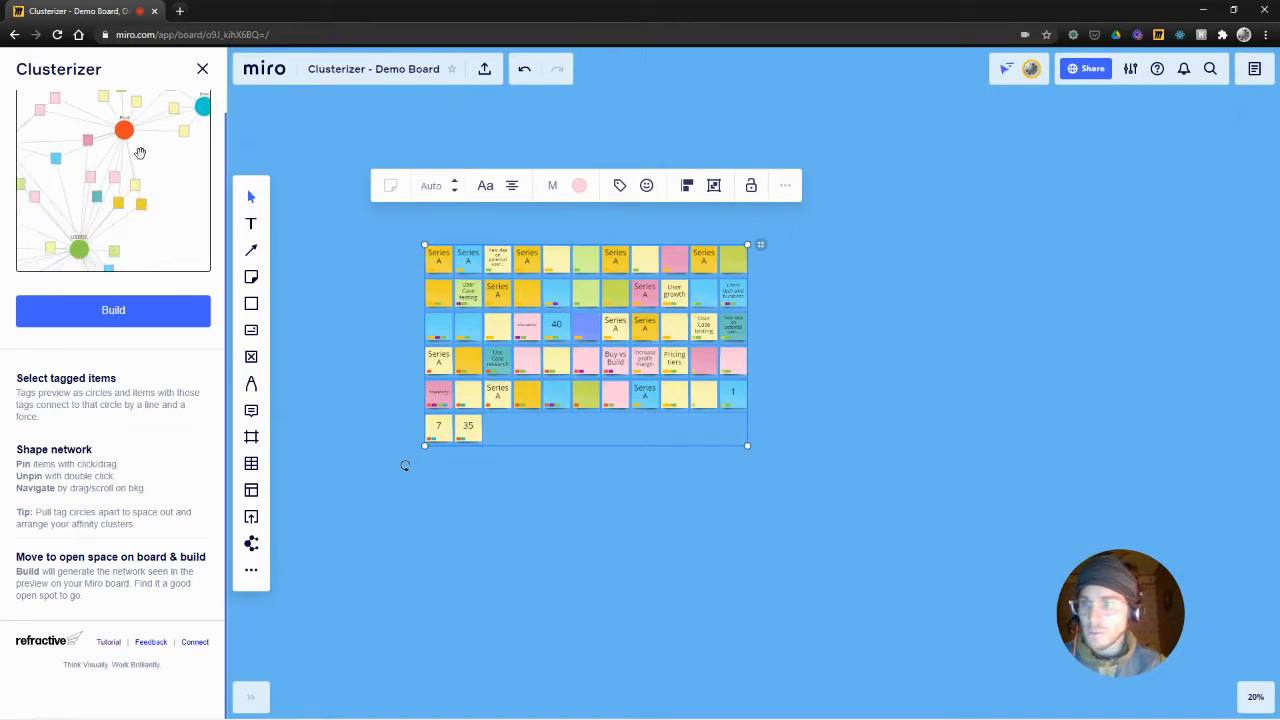
{"action": "scroll", "coordinate": [133, 134], "scroll_direction": "up", "scroll_amount": 1}
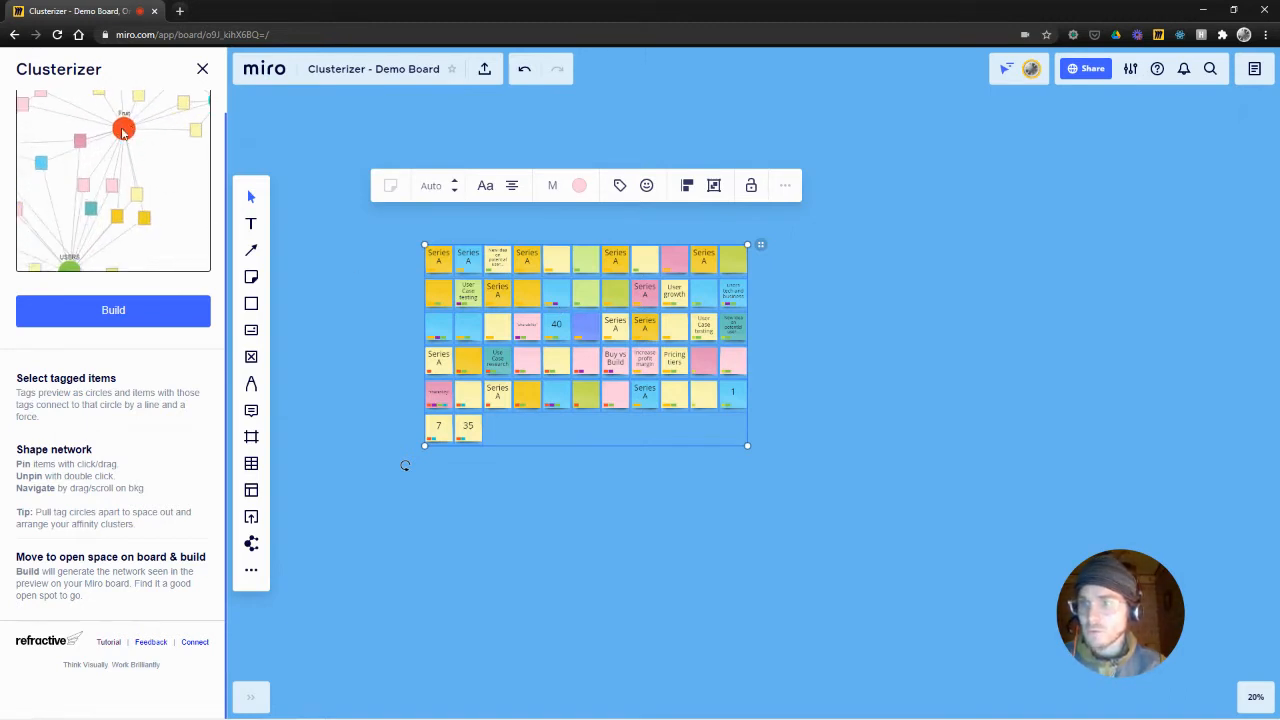
{"action": "scroll", "coordinate": [123, 133], "scroll_direction": "down", "scroll_amount": 2}
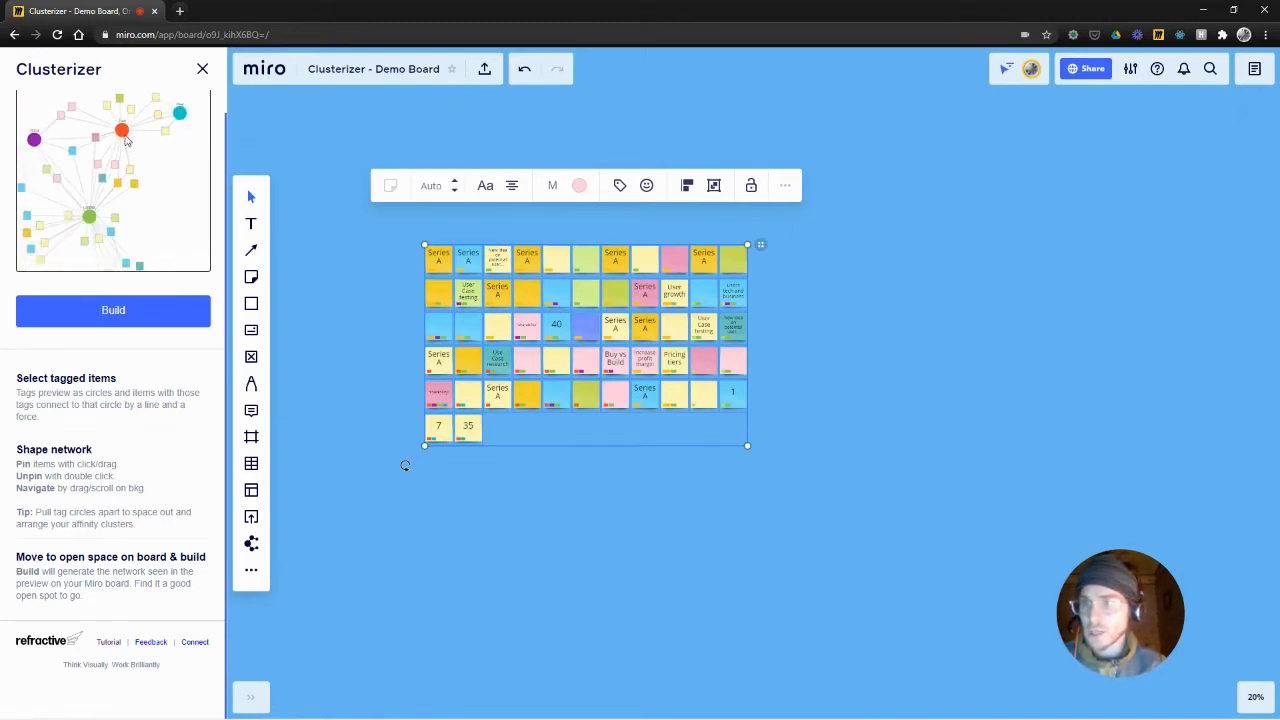
{"action": "left_click_drag", "start_coordinate": [151, 172], "coordinate": [155, 158]}
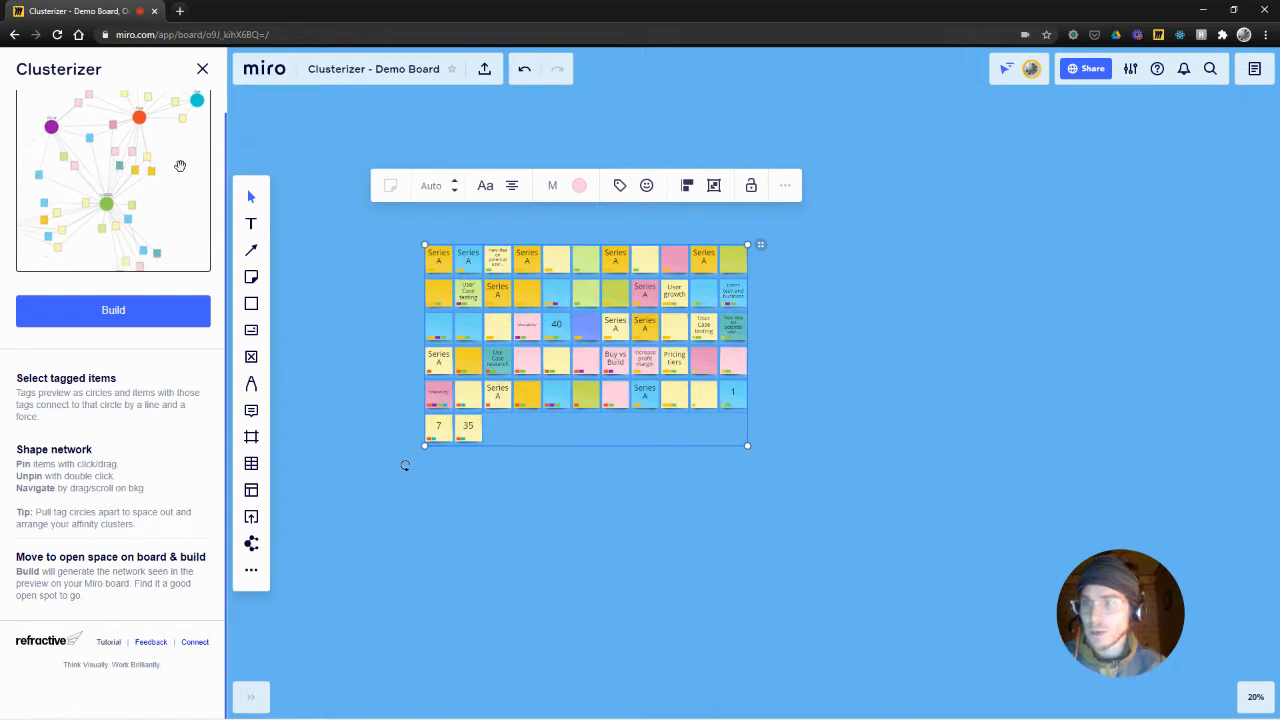
{"action": "scroll", "coordinate": [179, 162], "scroll_direction": "down", "scroll_amount": 2}
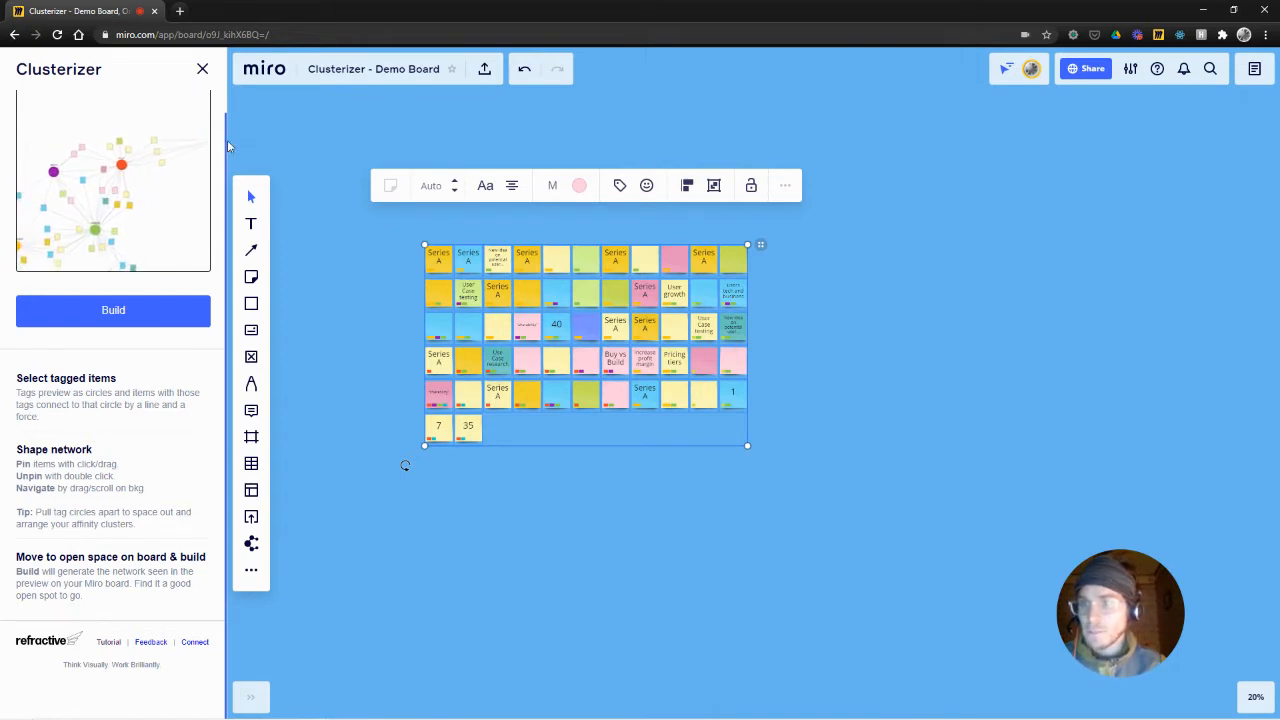
Spread the CN and BUSINESS tag circles outward to opposite lower sides of the network preview.
{"action": "left_click_drag", "start_coordinate": [137, 148], "coordinate": [130, 100]}
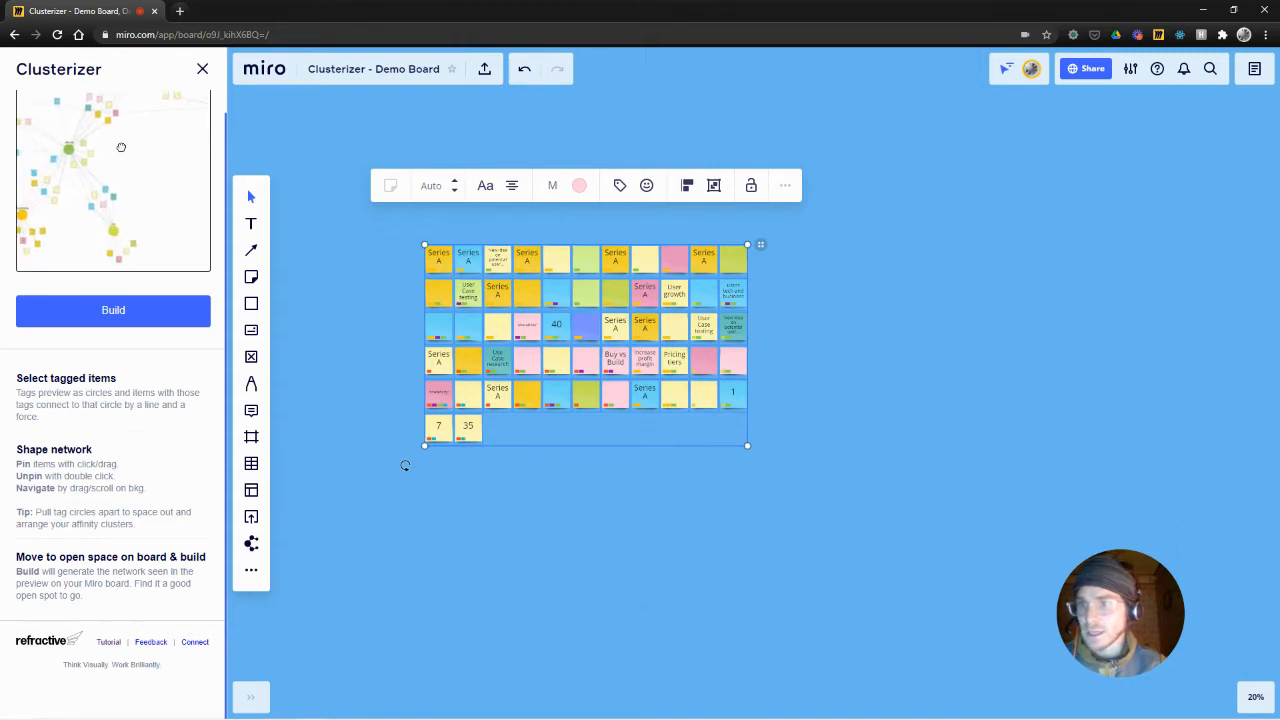
{"action": "left_click_drag", "start_coordinate": [118, 216], "coordinate": [179, 245]}
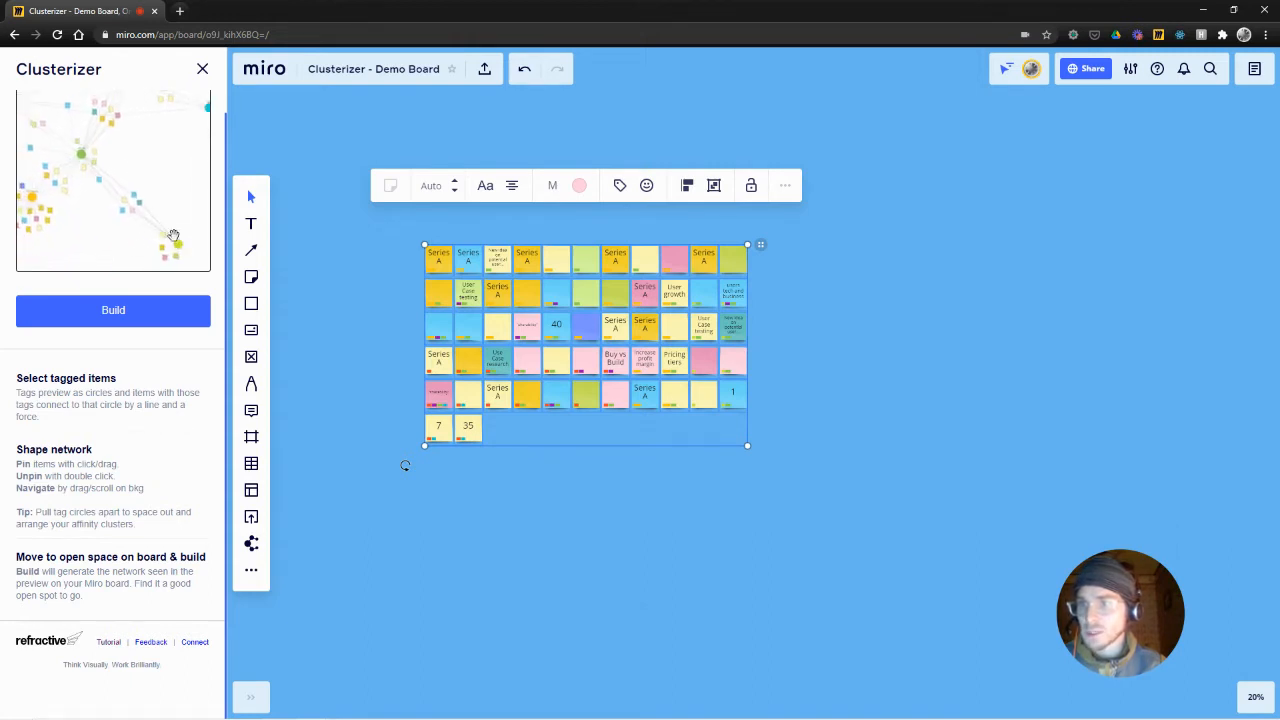
{"action": "left_click_drag", "start_coordinate": [104, 233], "coordinate": [121, 231]}
{"action": "left_click_drag", "start_coordinate": [70, 190], "coordinate": [5, 244]}
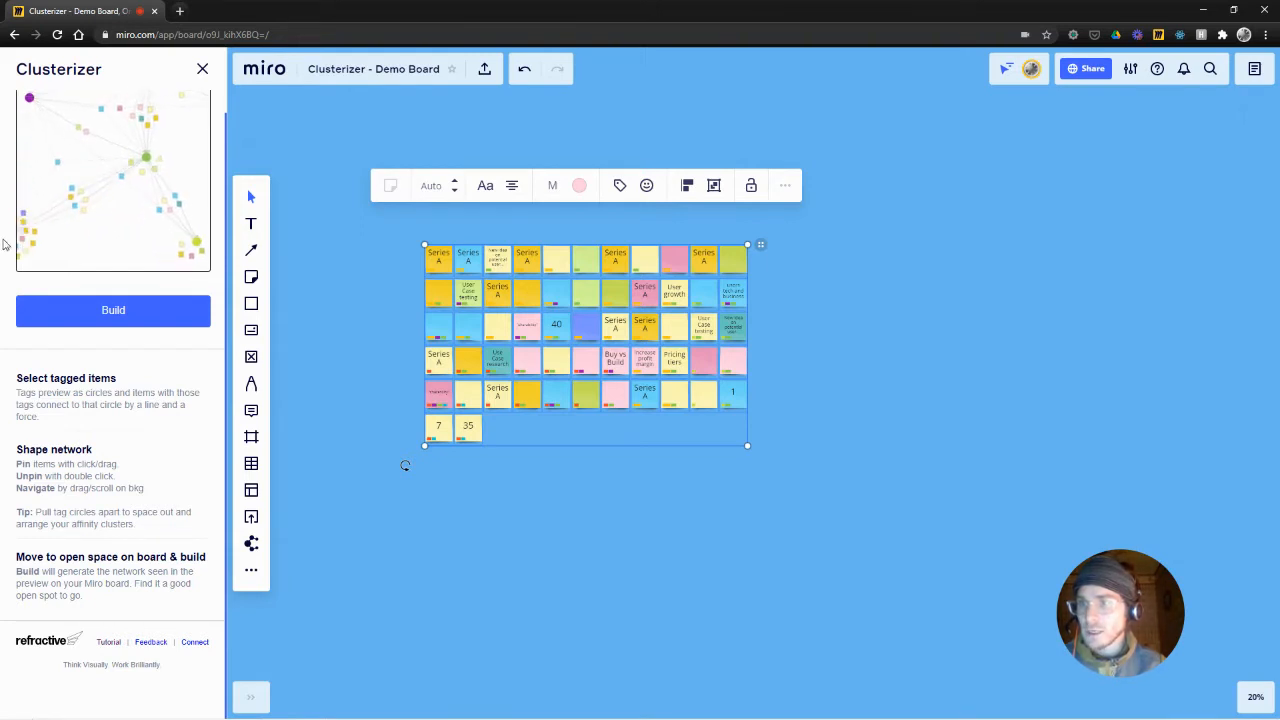
{"action": "left_click_drag", "start_coordinate": [138, 206], "coordinate": [171, 237]}
{"action": "scroll", "coordinate": [114, 193], "scroll_direction": "down", "scroll_amount": 3}
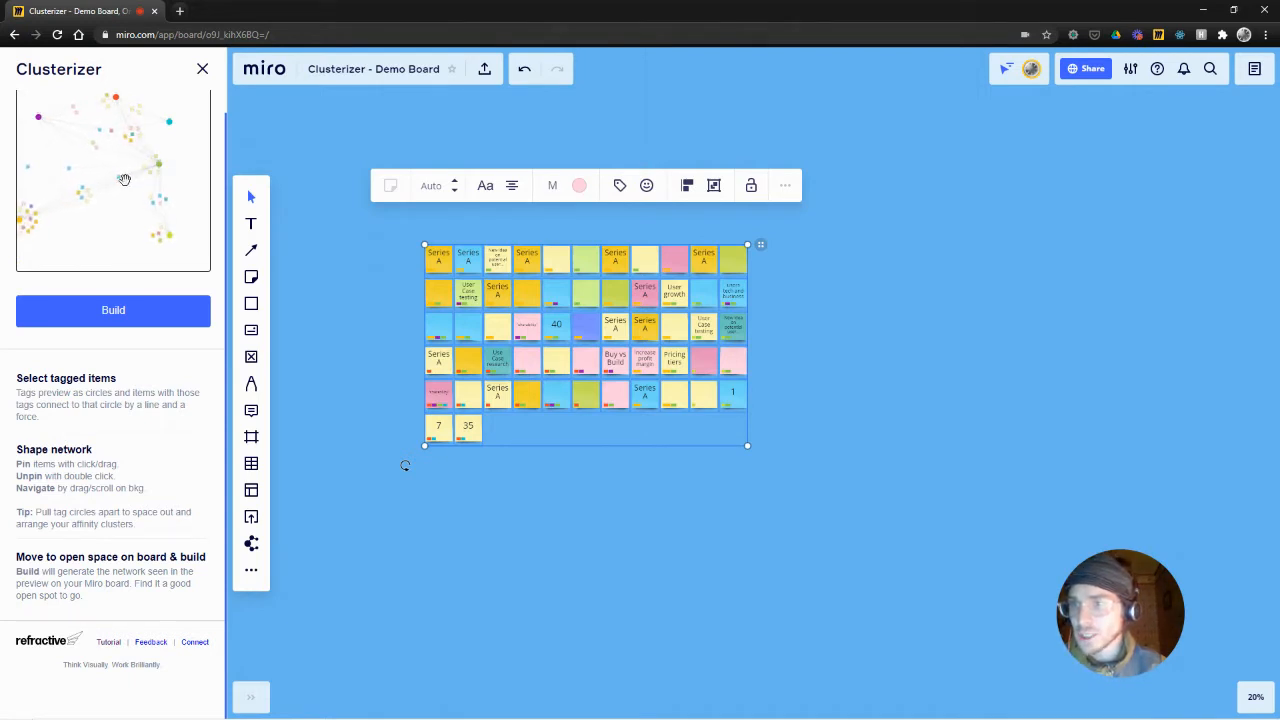
{"action": "scroll", "coordinate": [121, 180], "scroll_direction": "up", "scroll_amount": 3}
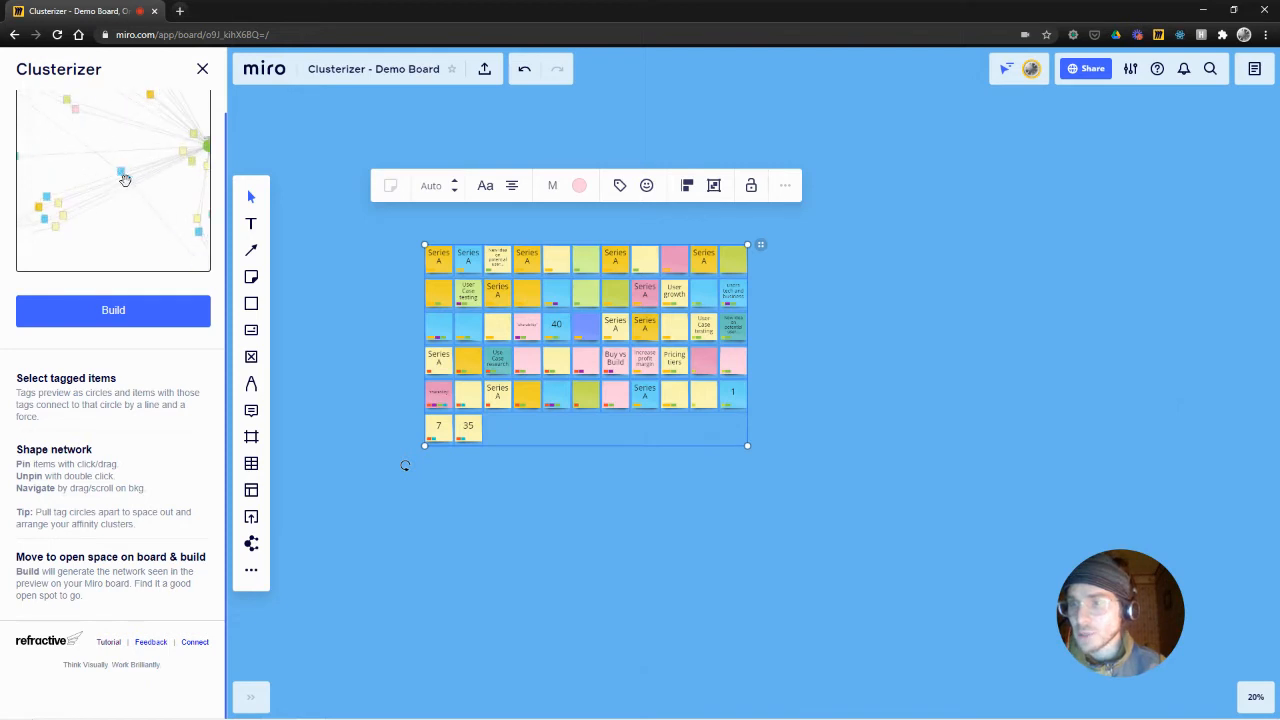
Pin a single blue item in the network preview below its original spot, apart from the neighbouring clusters.
{"action": "left_click_drag", "start_coordinate": [121, 174], "coordinate": [129, 251]}
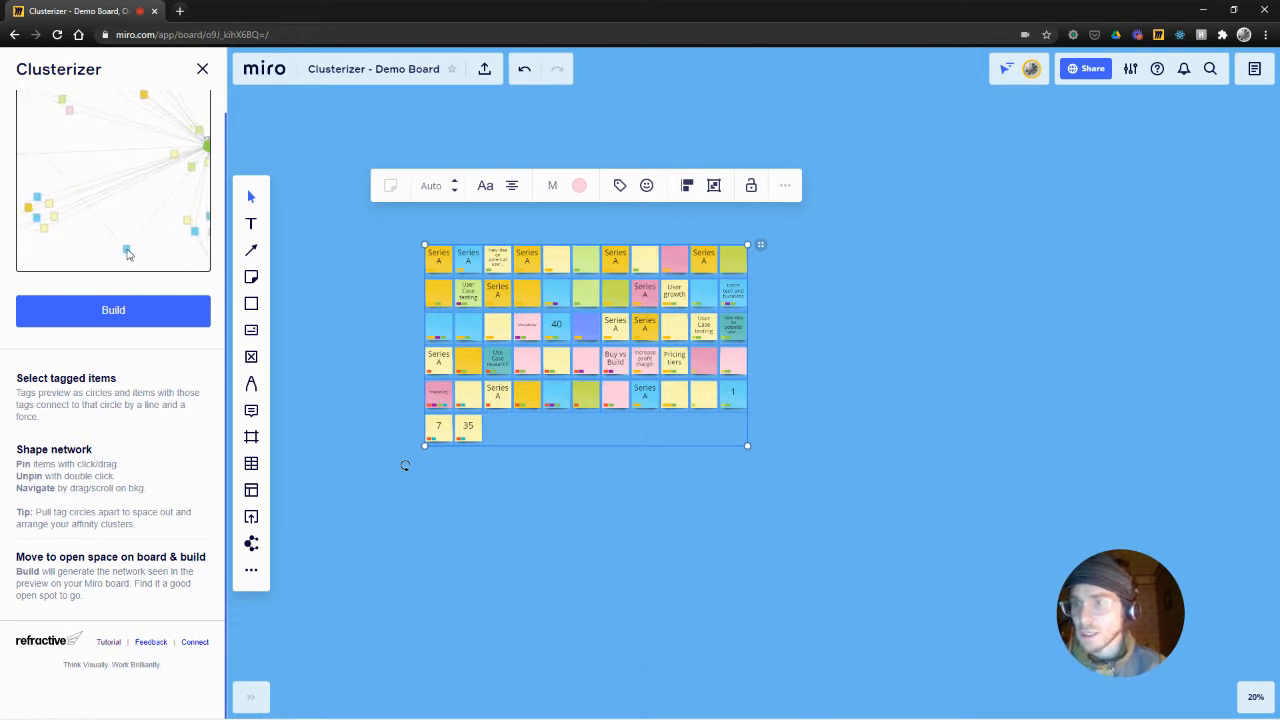
{"action": "scroll", "coordinate": [173, 204], "scroll_direction": "down", "scroll_amount": 2}
{"action": "mouse_move", "coordinate": [173, 204]}
{"action": "left_mouse_down"}
{"action": "mouse_move", "coordinate": [89, 147]}
{"action": "mouse_move", "coordinate": [172, 221]}
{"action": "left_mouse_up"}
{"action": "scroll", "coordinate": [97, 169], "scroll_direction": "down", "scroll_amount": 2}
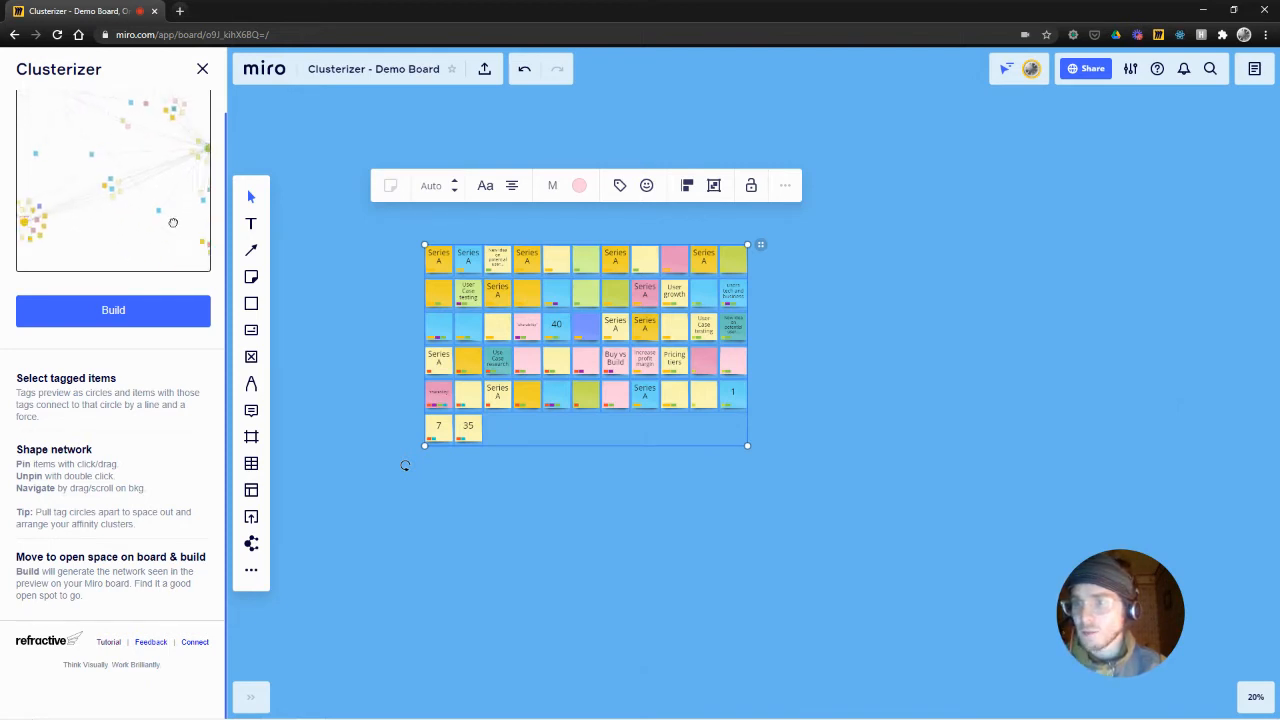
{"action": "scroll", "coordinate": [147, 193], "scroll_direction": "down", "scroll_amount": 2}
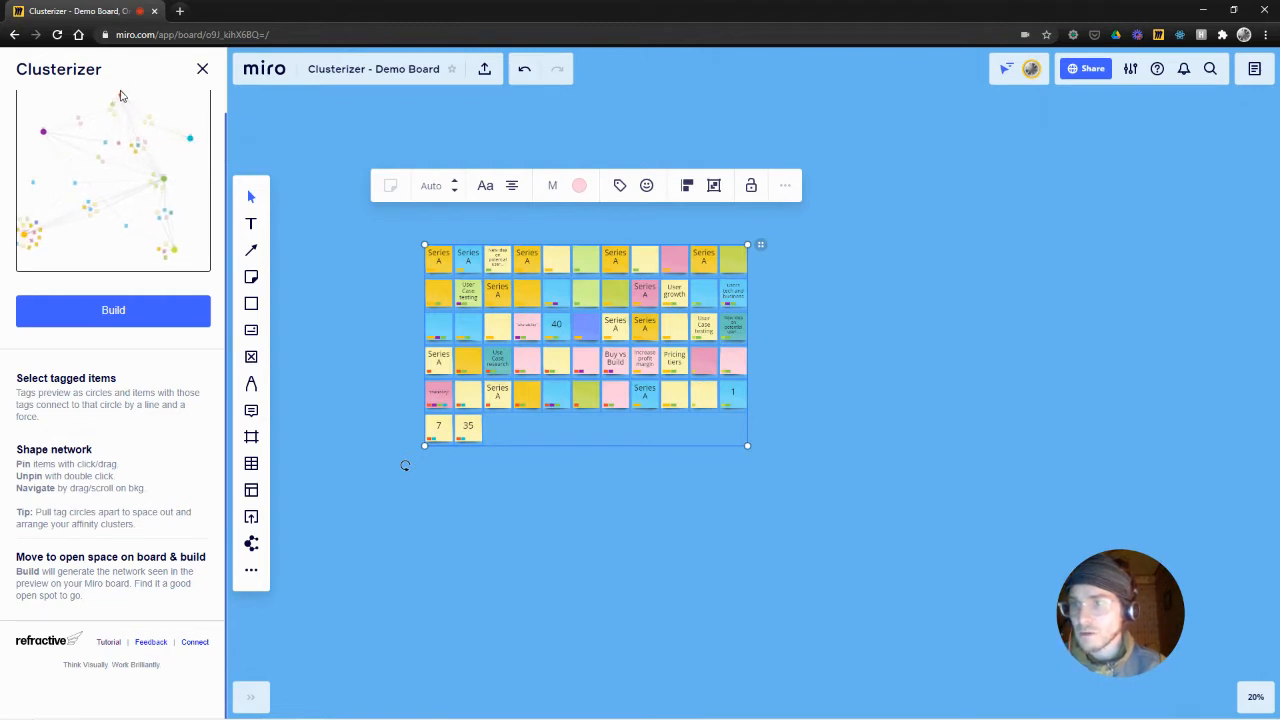
{"action": "left_click_drag", "start_coordinate": [86, 126], "coordinate": [93, 170]}
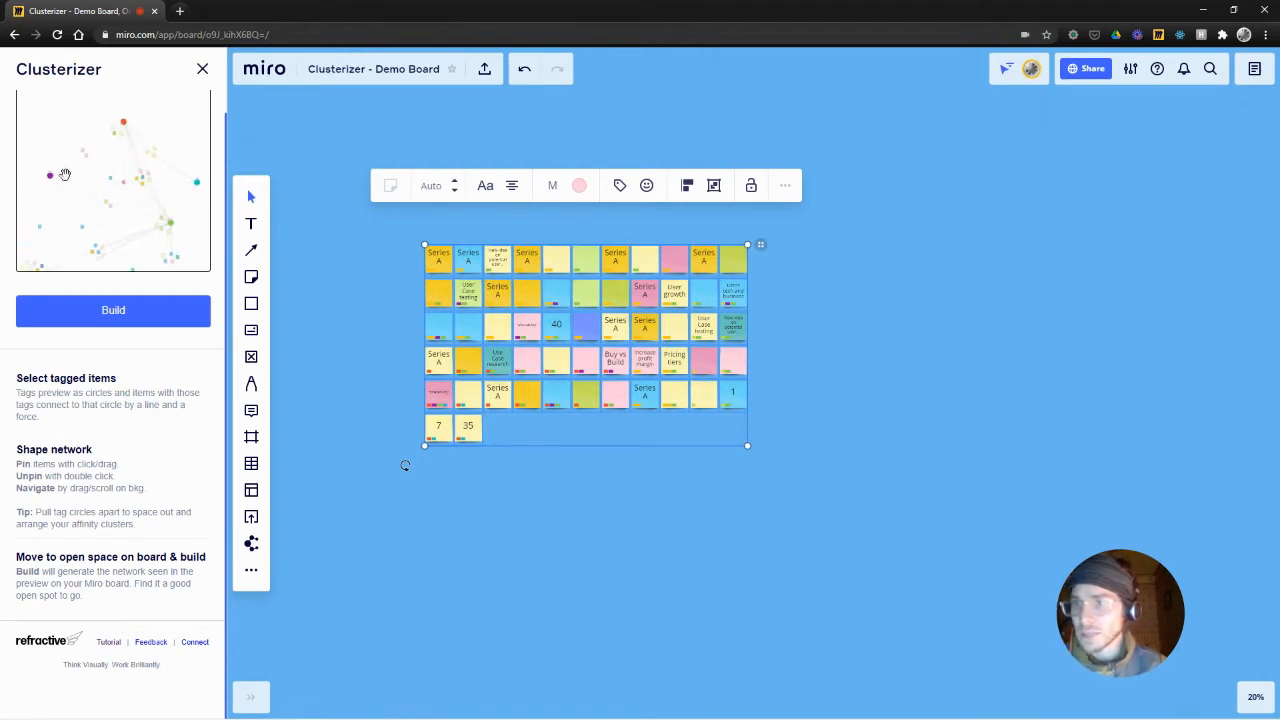
{"action": "scroll", "coordinate": [98, 186], "scroll_direction": "up", "scroll_amount": 7}
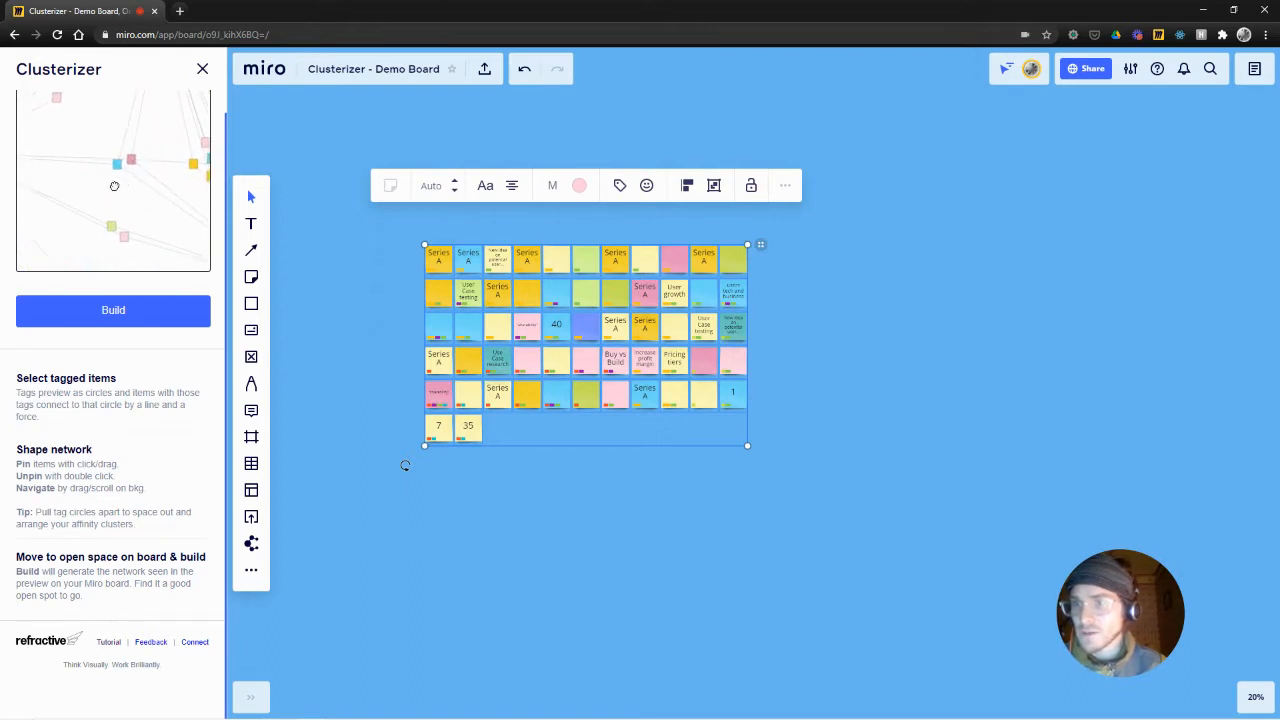
{"action": "scroll", "coordinate": [112, 186], "scroll_direction": "down", "scroll_amount": 5}
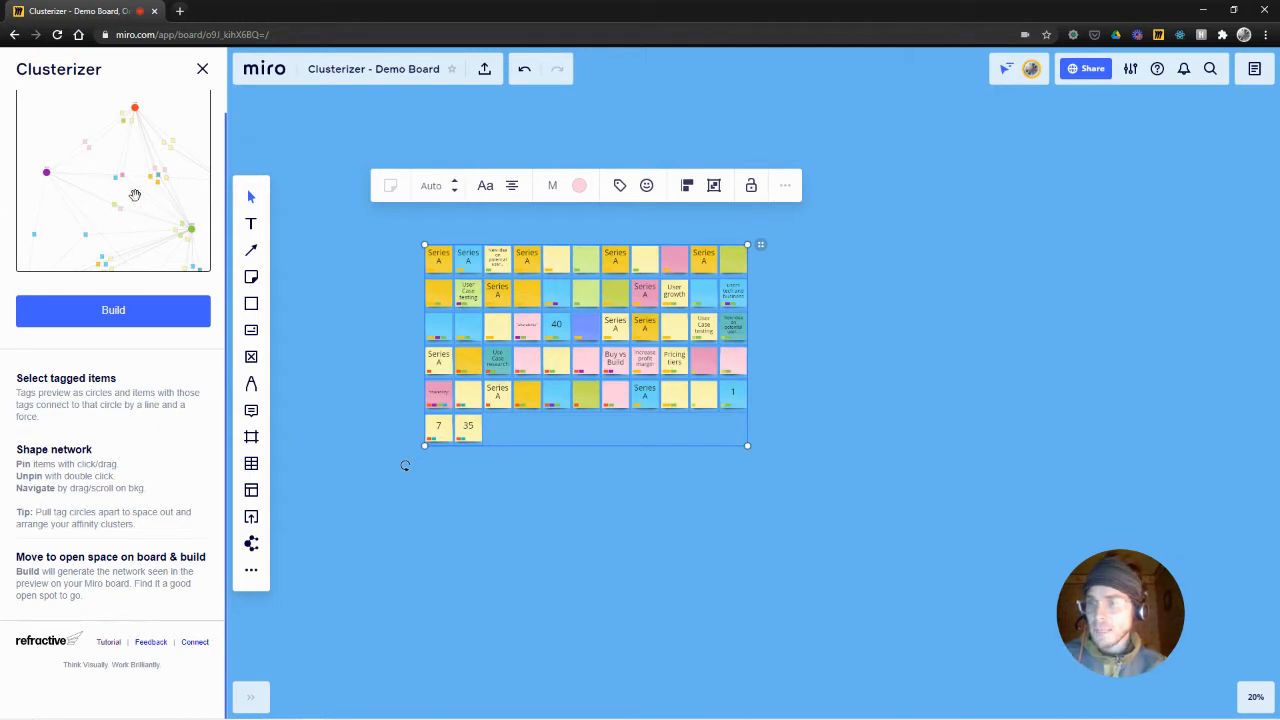
Pull the overlapping pink and blue items apart near the middle of the Clusterizer network preview.
{"action": "scroll", "coordinate": [112, 199], "scroll_direction": "up", "scroll_amount": 5}
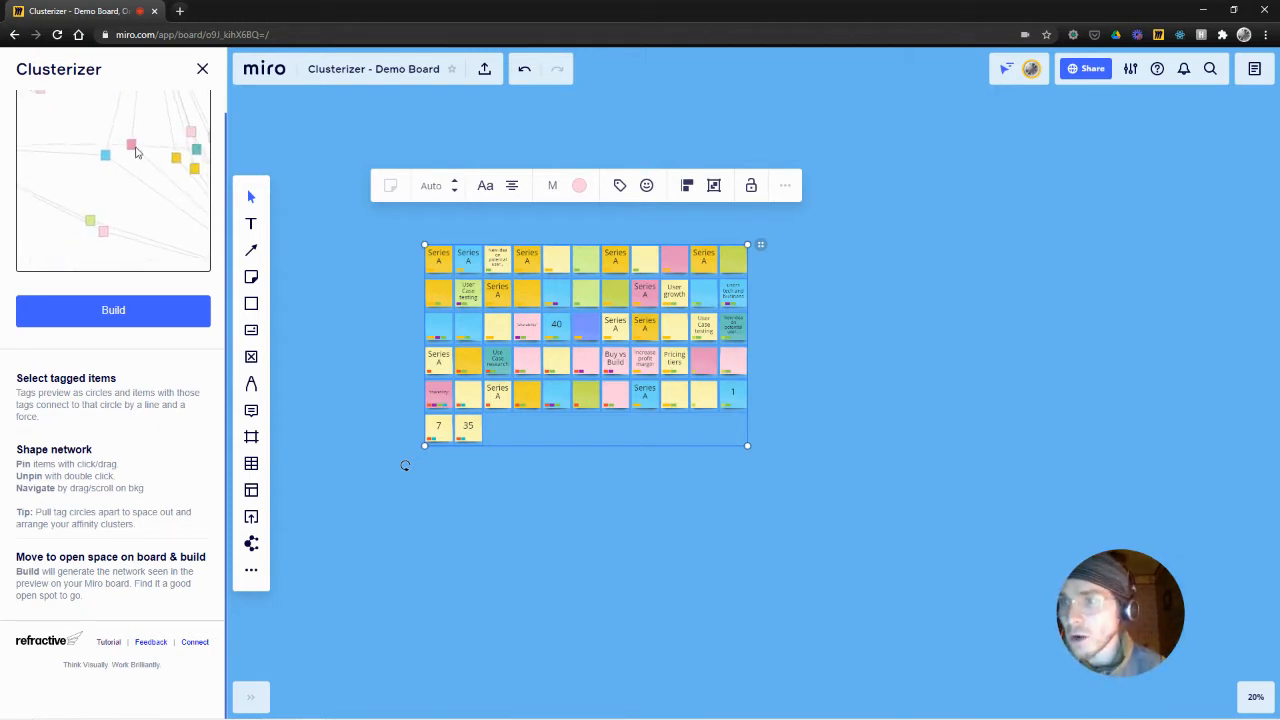
{"action": "left_click_drag", "start_coordinate": [118, 156], "coordinate": [127, 152]}
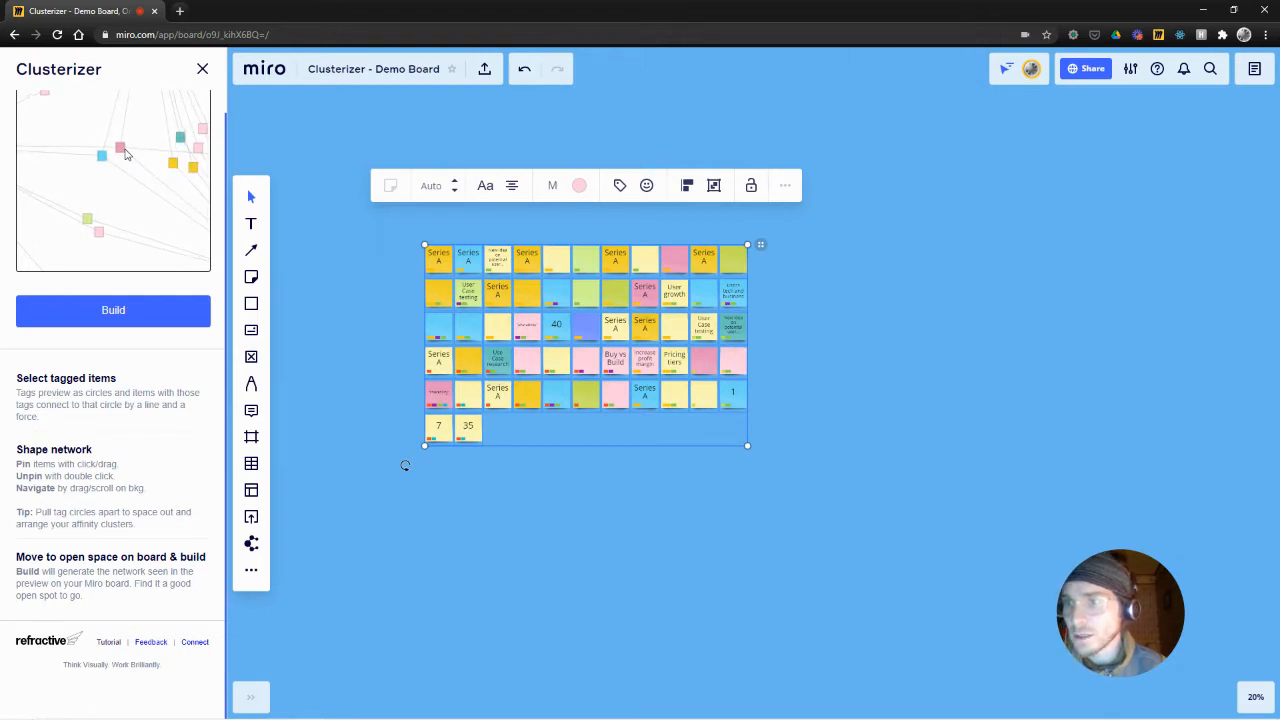
{"action": "left_click_drag", "start_coordinate": [104, 159], "coordinate": [71, 164]}
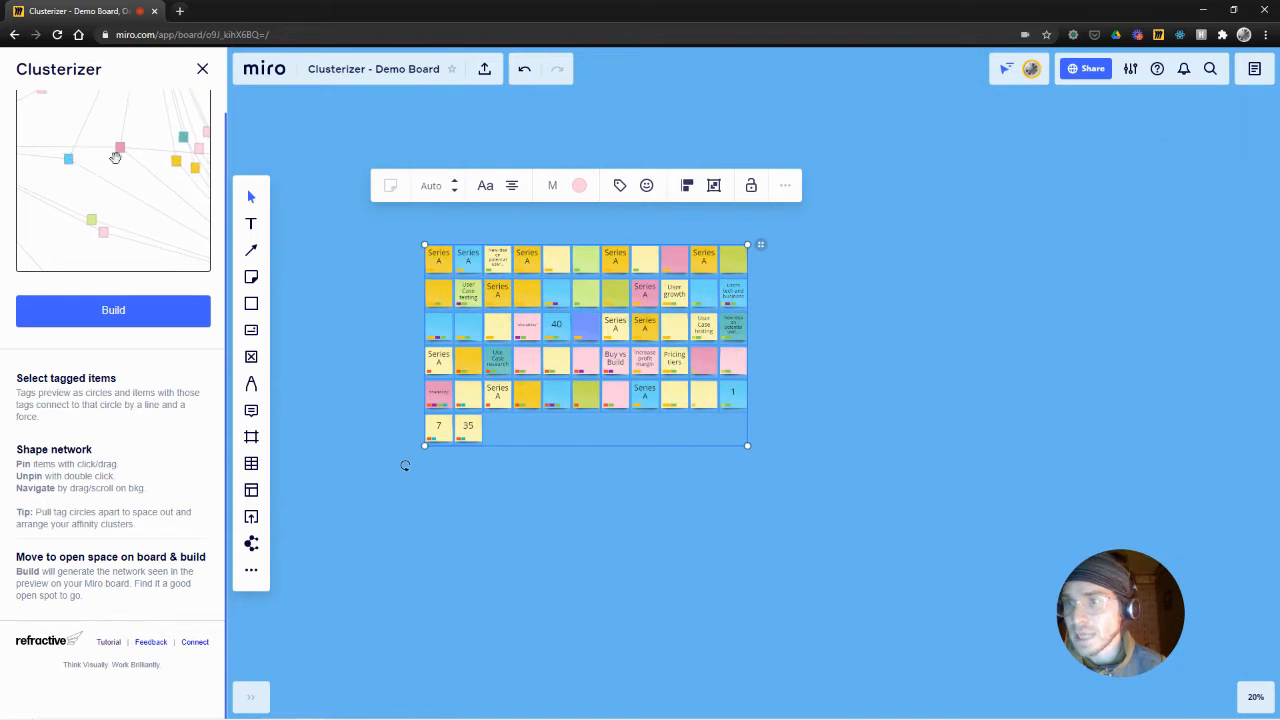
Examine the tag circles and the items shared between them across the whole Clusterizer network preview.
{"action": "scroll", "coordinate": [120, 154], "scroll_direction": "down", "scroll_amount": 5}
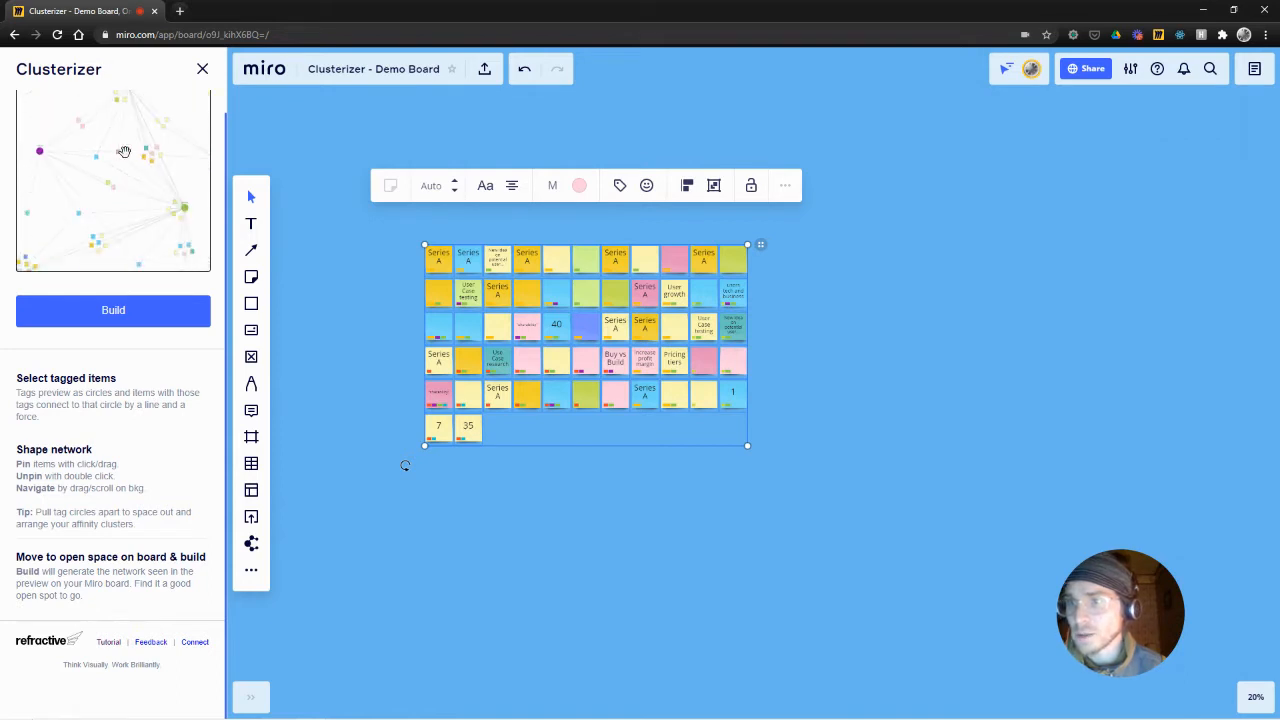
{"action": "scroll", "coordinate": [145, 143], "scroll_direction": "up", "scroll_amount": 5}
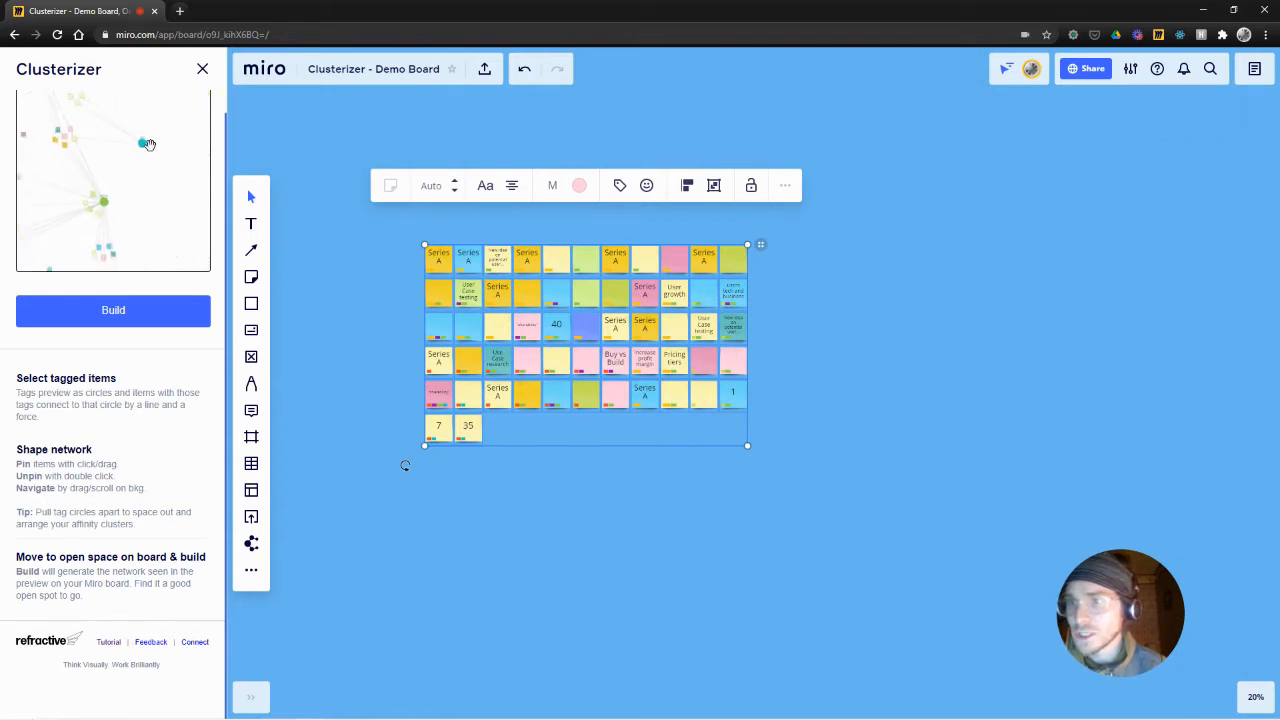
{"action": "scroll", "coordinate": [145, 144], "scroll_direction": "up", "scroll_amount": 3}
{"action": "scroll", "coordinate": [100, 162], "scroll_direction": "down", "scroll_amount": 3}
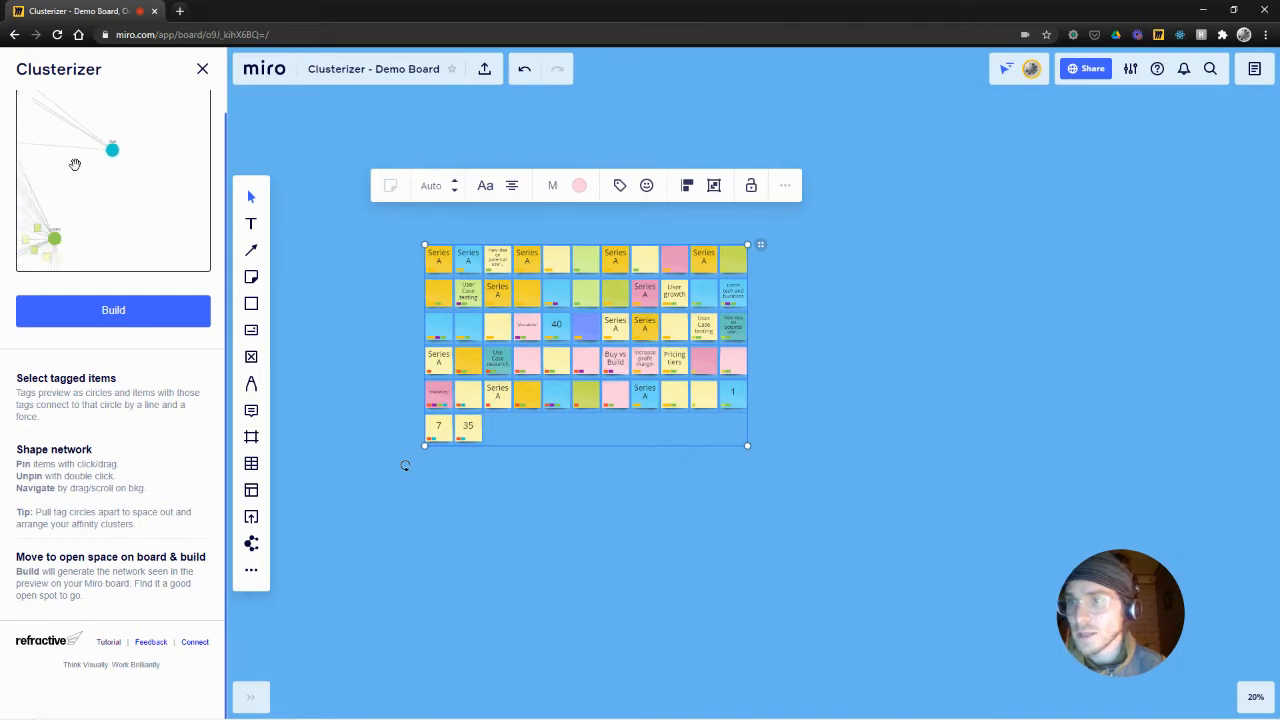
{"action": "left_click_drag", "start_coordinate": [64, 162], "coordinate": [212, 164]}
{"action": "left_click_drag", "start_coordinate": [99, 153], "coordinate": [129, 173]}
{"action": "scroll", "coordinate": [136, 156], "scroll_direction": "down", "scroll_amount": 2}
{"action": "scroll", "coordinate": [112, 194], "scroll_direction": "up", "scroll_amount": 2}
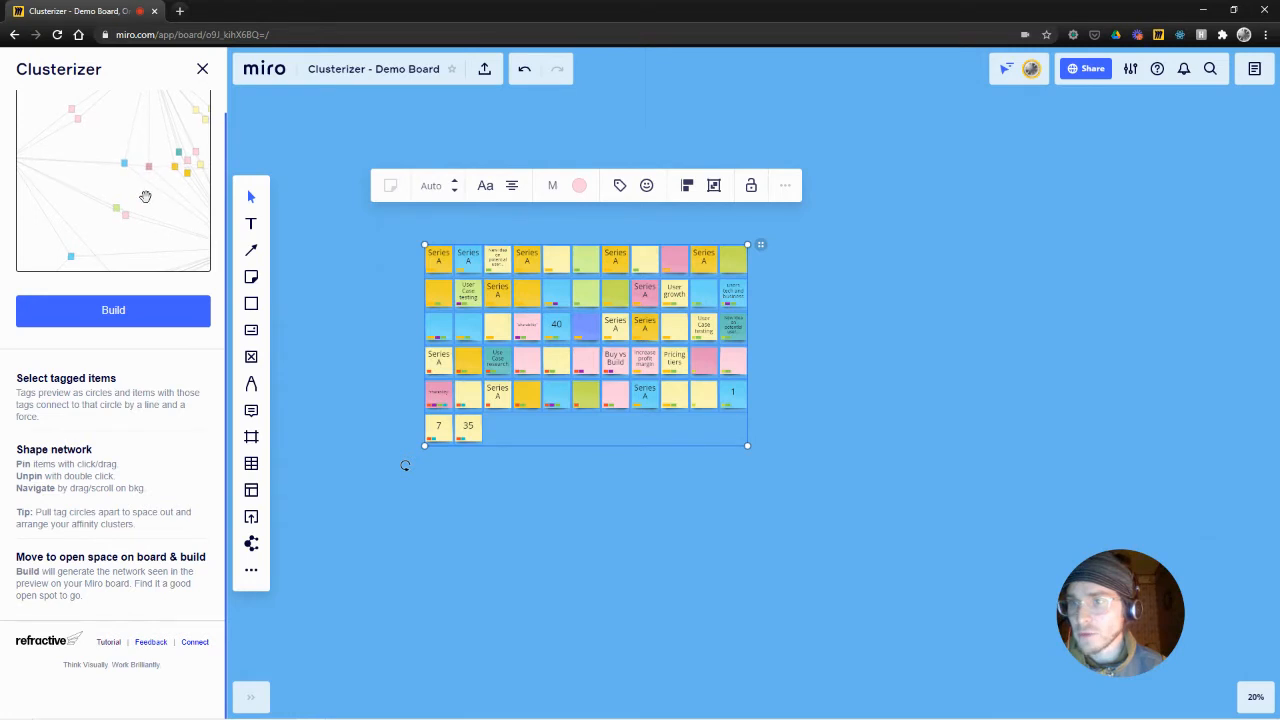
{"action": "scroll", "coordinate": [120, 168], "scroll_direction": "down", "scroll_amount": 3}
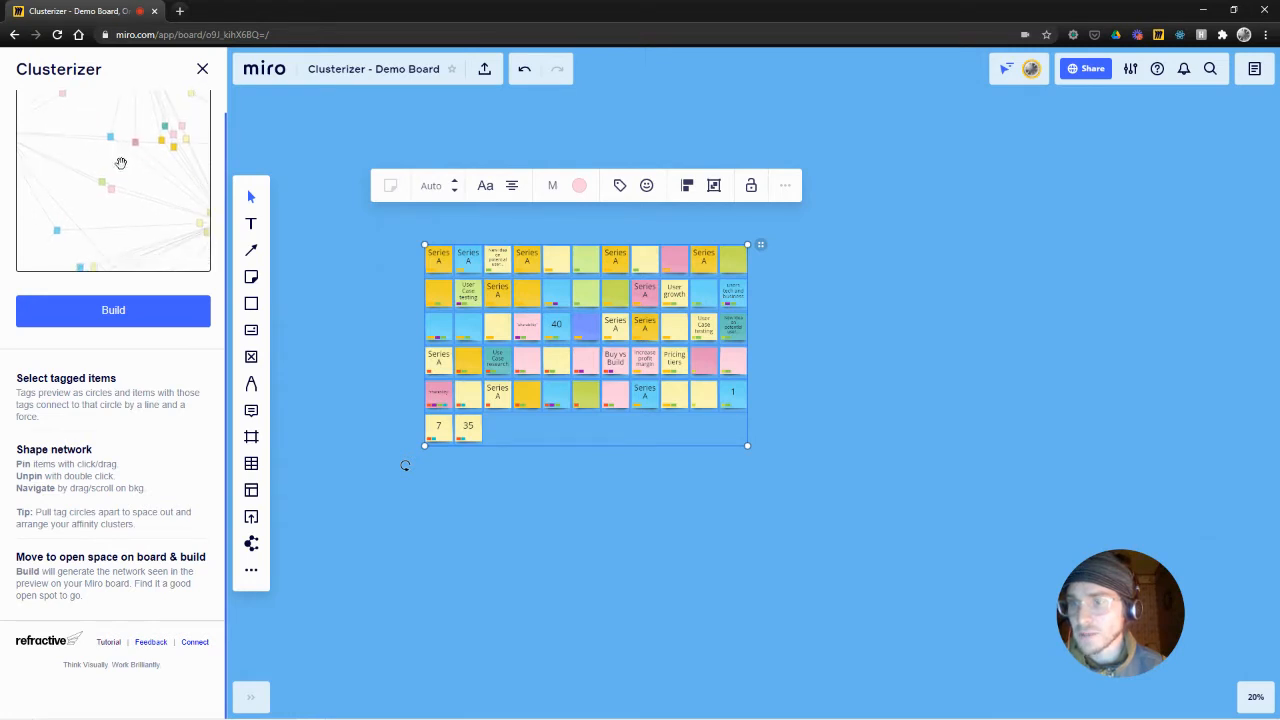
{"action": "left_click_drag", "start_coordinate": [117, 203], "coordinate": [123, 161]}
{"action": "scroll", "coordinate": [121, 172], "scroll_direction": "up", "scroll_amount": 4}
{"action": "scroll", "coordinate": [121, 172], "scroll_direction": "up", "scroll_amount": 1}
{"action": "scroll", "coordinate": [123, 165], "scroll_direction": "down", "scroll_amount": 5}
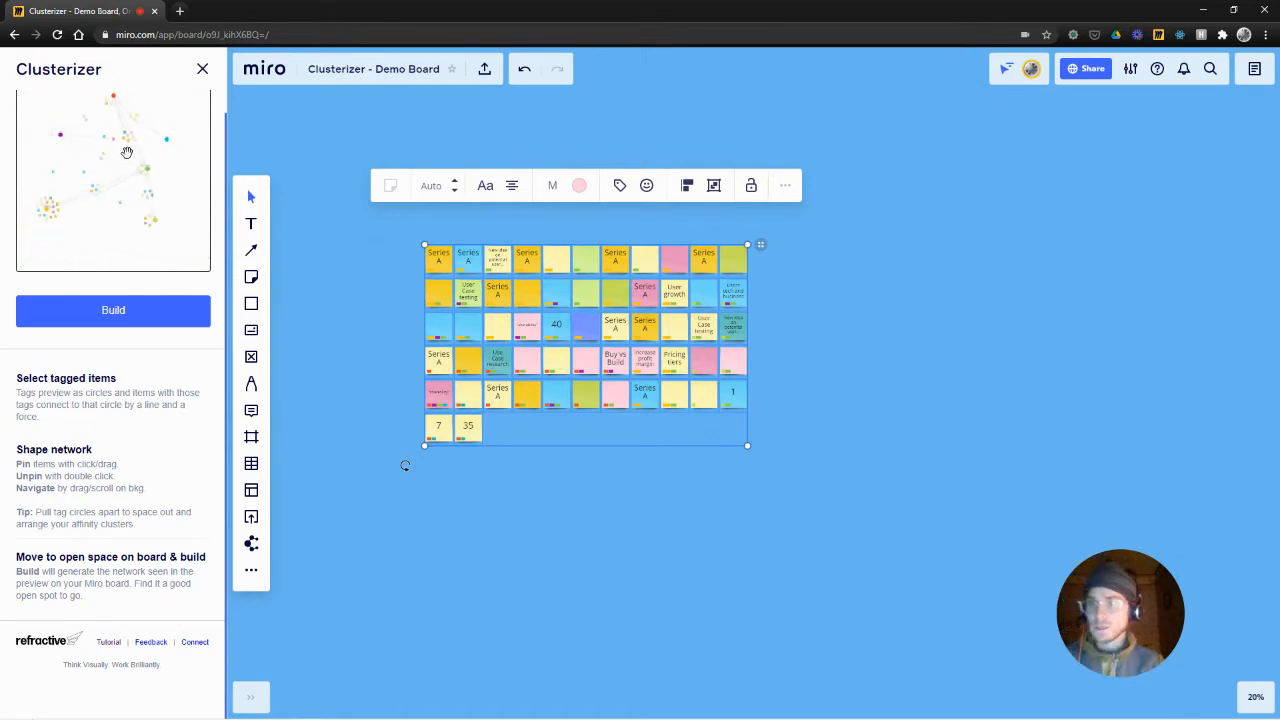
Deselect the sticky notes, find open board space beside them, and build the previewed network there.
{"action": "left_click", "coordinate": [579, 546]}
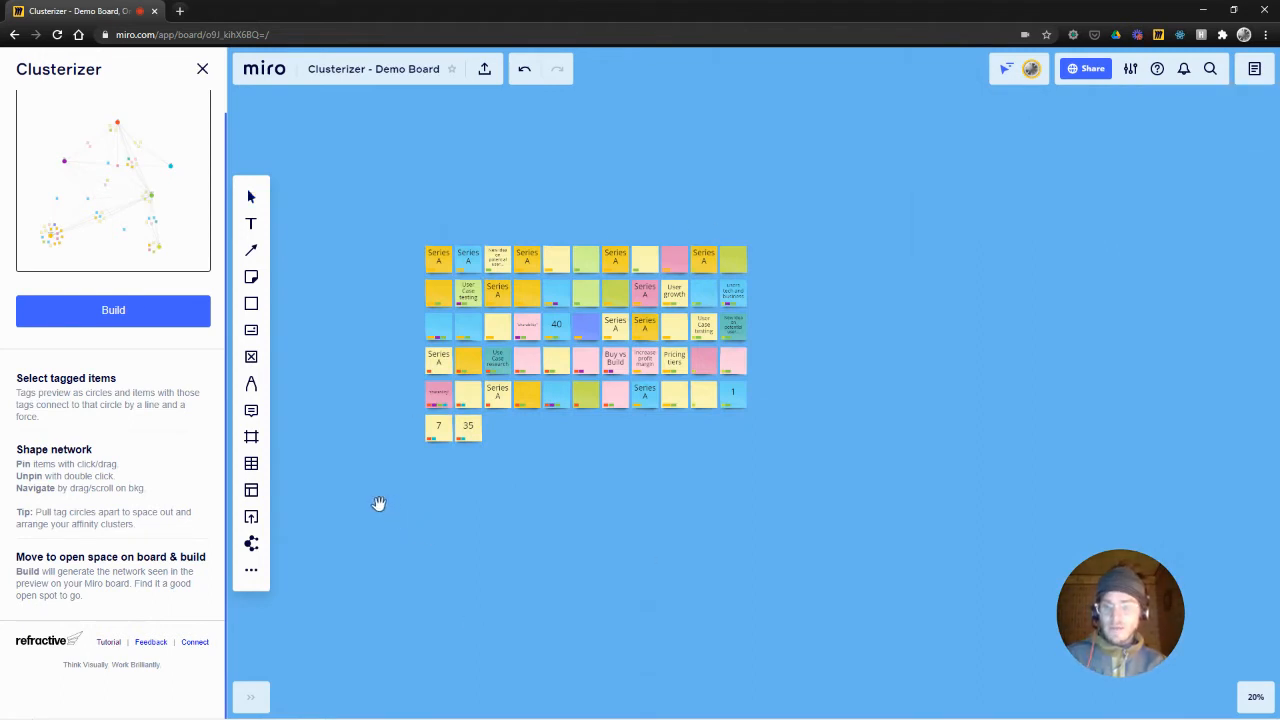
{"action": "left_click_drag", "start_coordinate": [380, 506], "coordinate": [654, 534]}
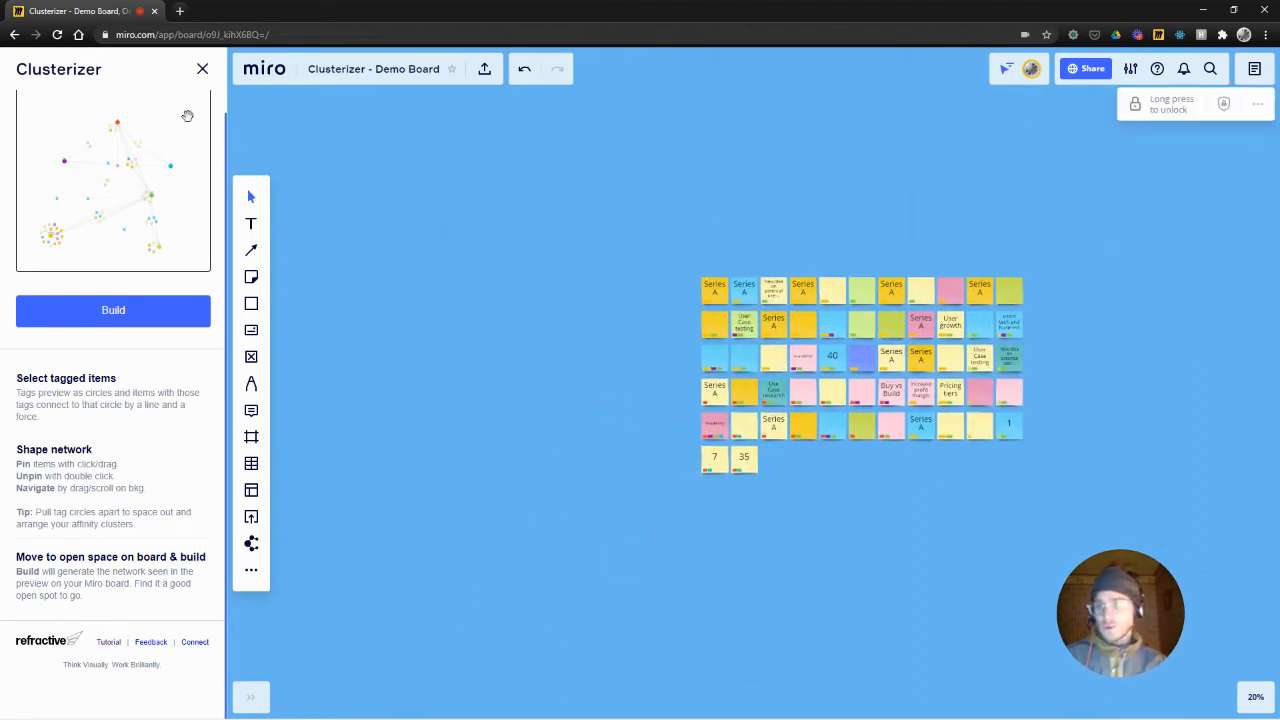
{"action": "left_click_drag", "start_coordinate": [409, 354], "coordinate": [796, 375]}
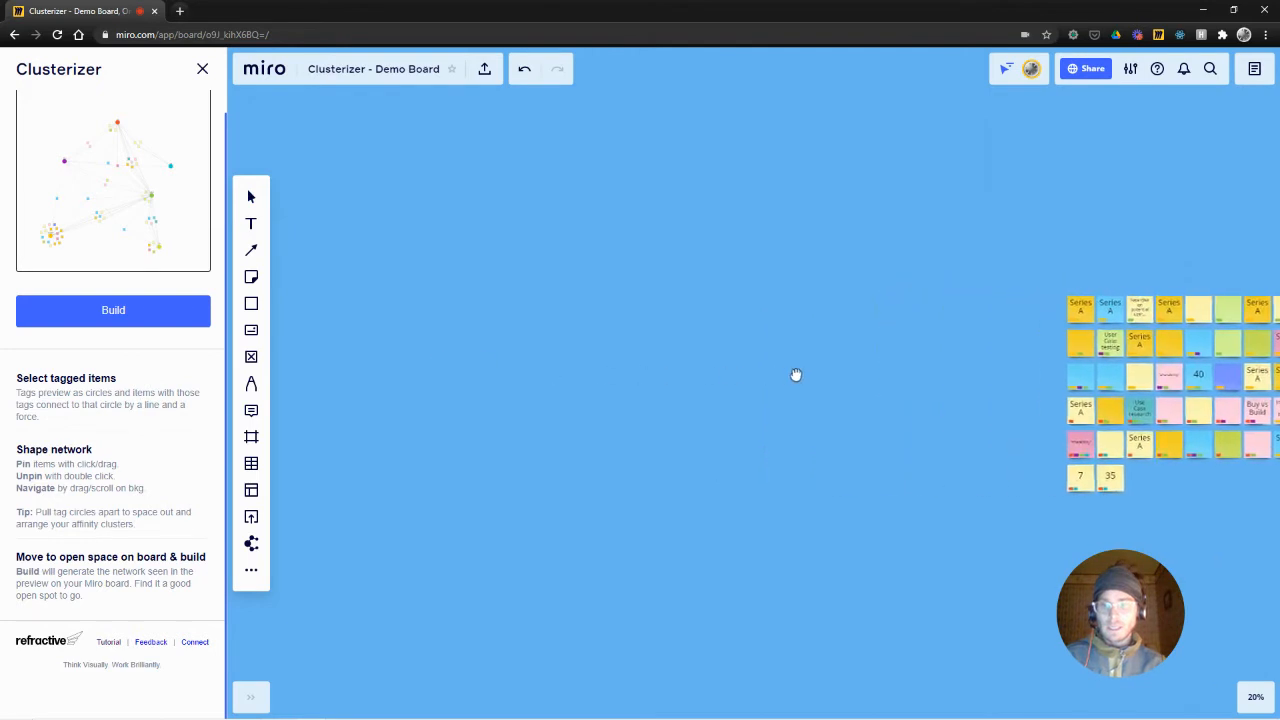
{"action": "scroll", "coordinate": [594, 344], "scroll_direction": "down", "scroll_amount": 3}
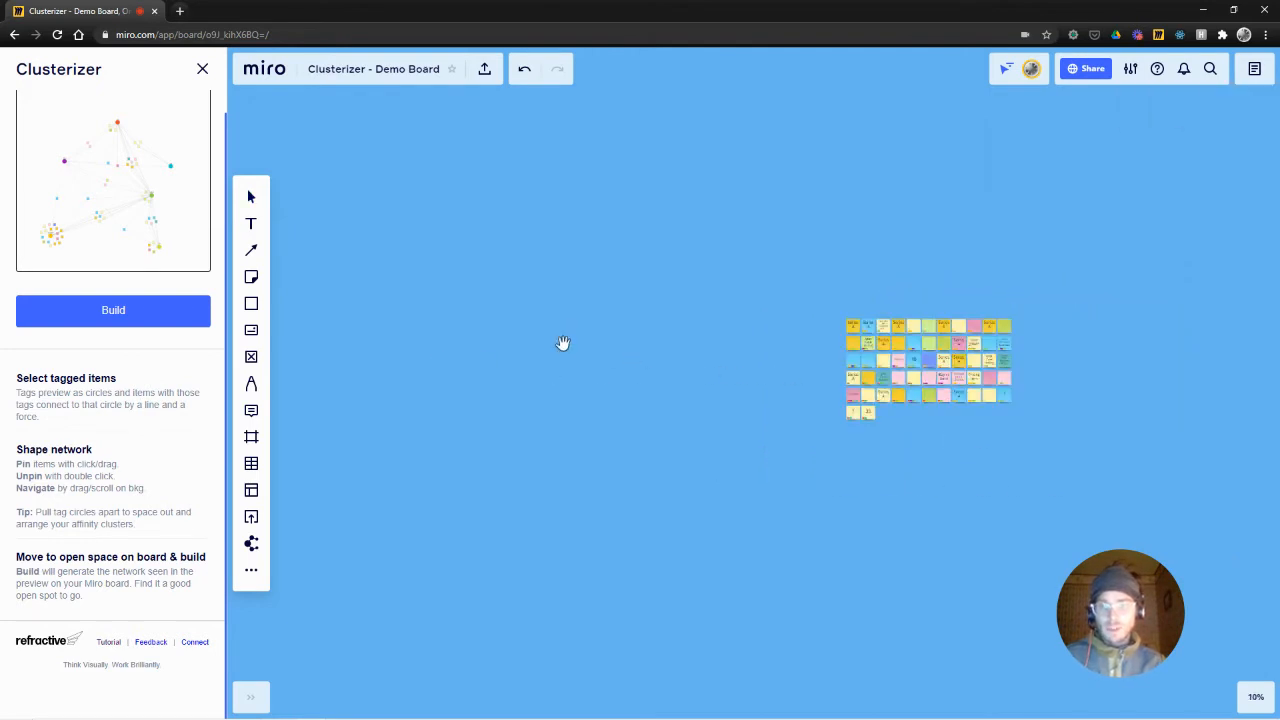
{"action": "left_click_drag", "start_coordinate": [563, 343], "coordinate": [911, 349]}
{"action": "left_click", "coordinate": [106, 312]}
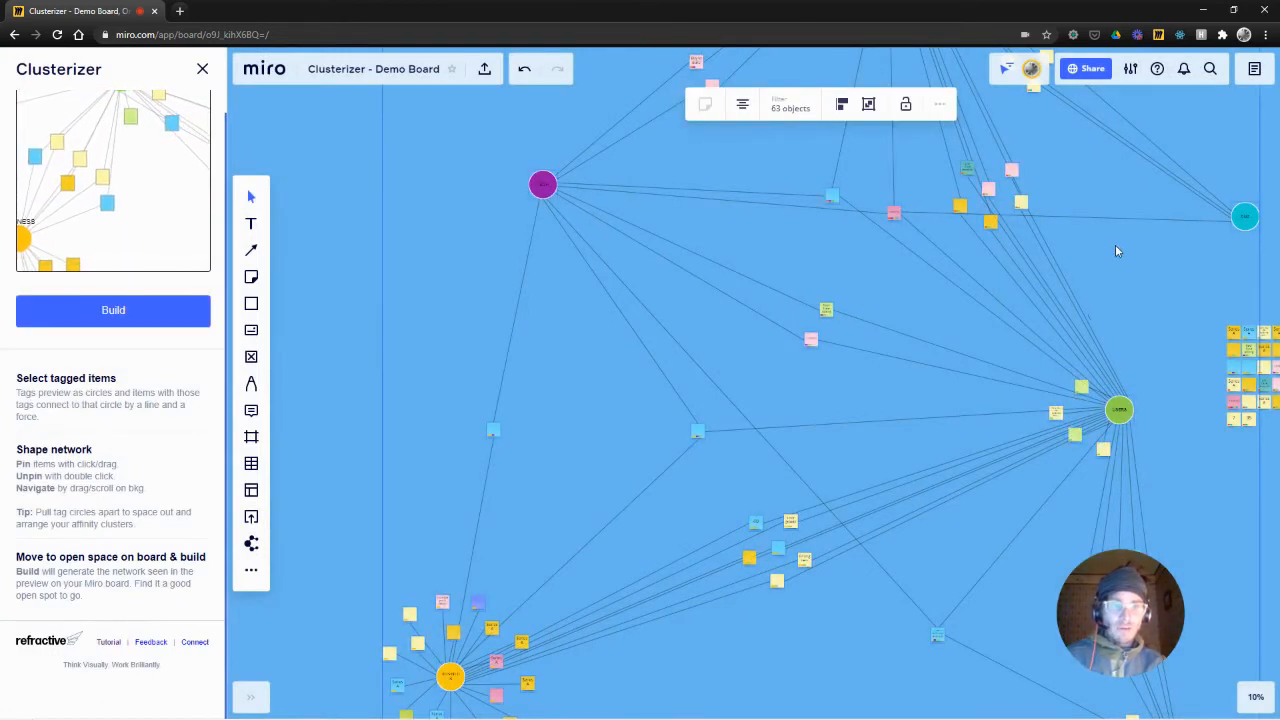
Bring the whole built network into view and close the Clusterizer panel.
{"action": "left_click_drag", "start_coordinate": [550, 191], "coordinate": [284, 140]}
{"action": "scroll", "coordinate": [453, 314], "scroll_direction": "down", "scroll_amount": 2}
{"action": "scroll", "coordinate": [451, 300], "scroll_direction": "up", "scroll_amount": 2}
{"action": "scroll", "coordinate": [451, 304], "scroll_direction": "down", "scroll_amount": 5}
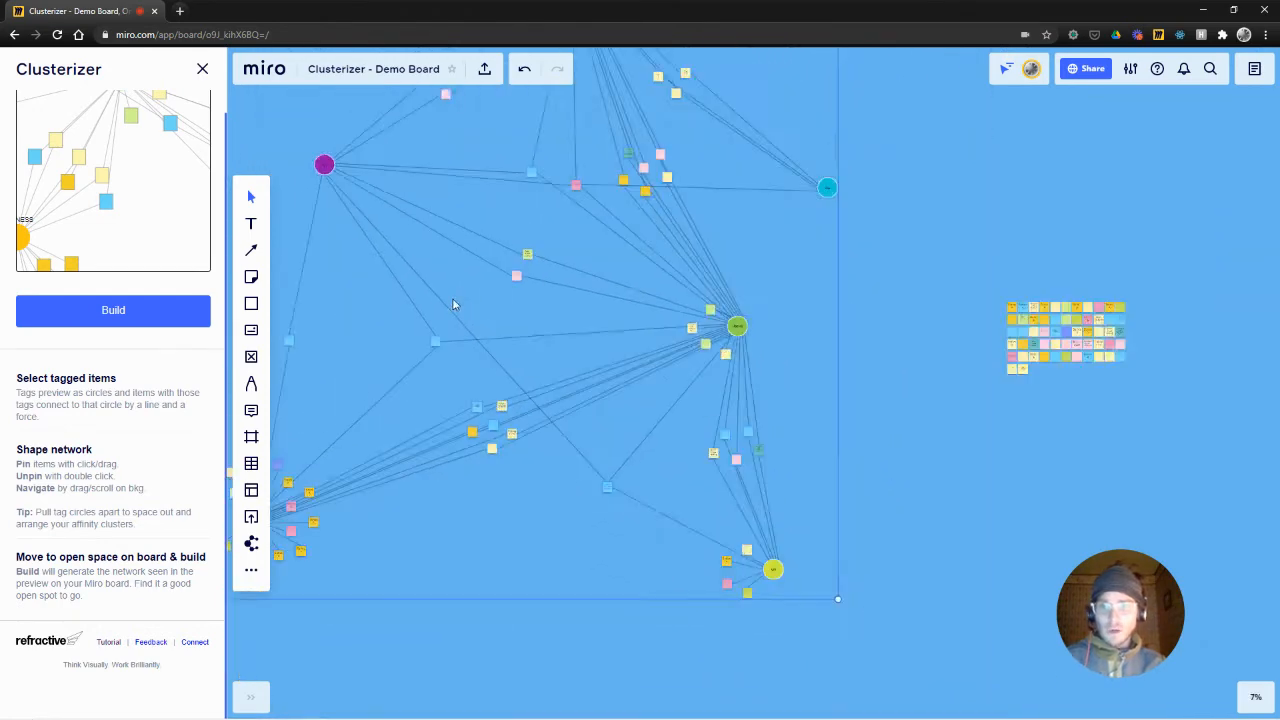
{"action": "scroll", "coordinate": [409, 268], "scroll_direction": "up", "scroll_amount": 1}
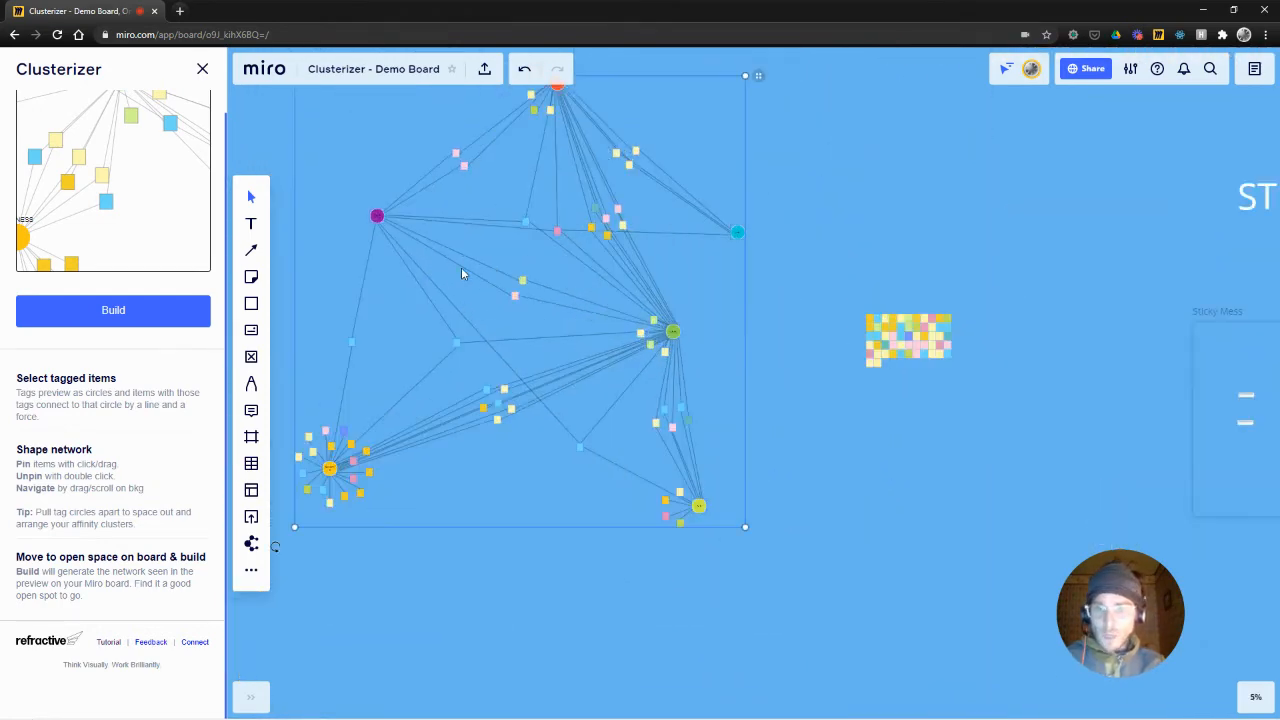
{"action": "left_click", "coordinate": [202, 72]}
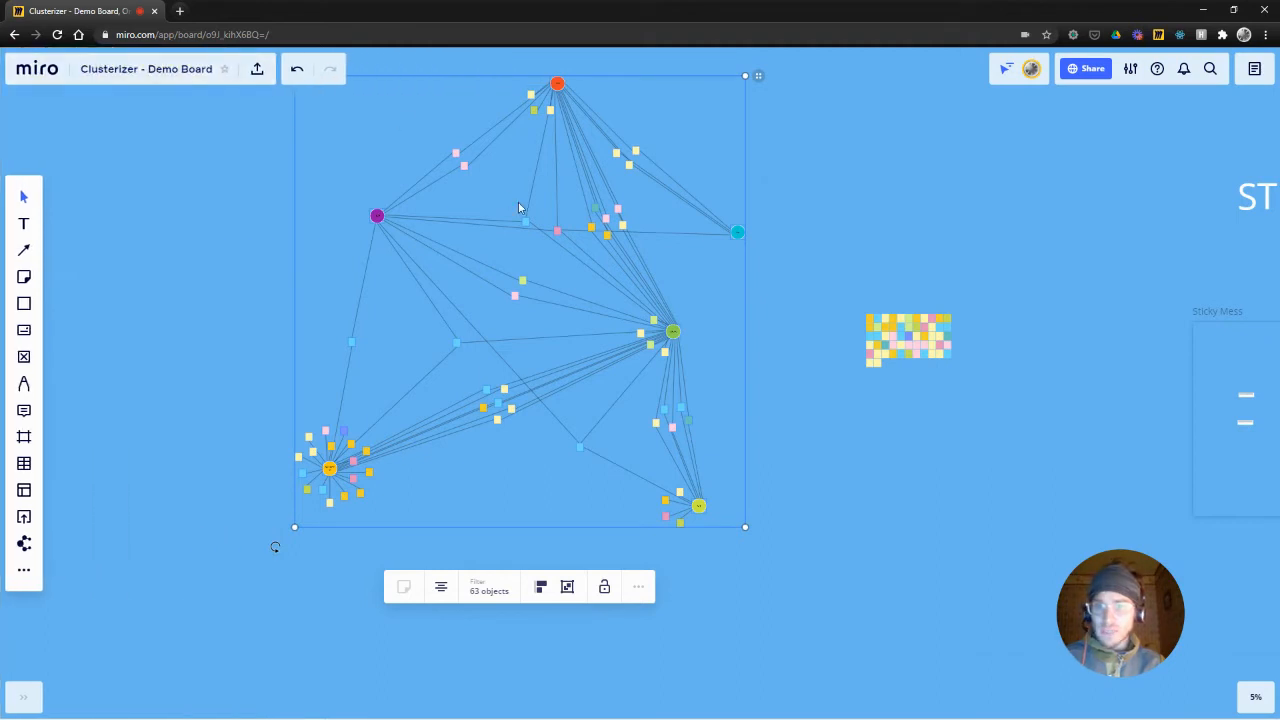
Select the original sticky note grid and move it farther right, away from the built network.
{"action": "scroll", "coordinate": [540, 263], "scroll_direction": "up", "scroll_amount": 1}
{"action": "left_click_drag", "start_coordinate": [804, 421], "coordinate": [850, 357]}
{"action": "left_click_drag", "start_coordinate": [1016, 277], "coordinate": [918, 382]}
{"action": "left_click_drag", "start_coordinate": [1053, 280], "coordinate": [895, 378]}
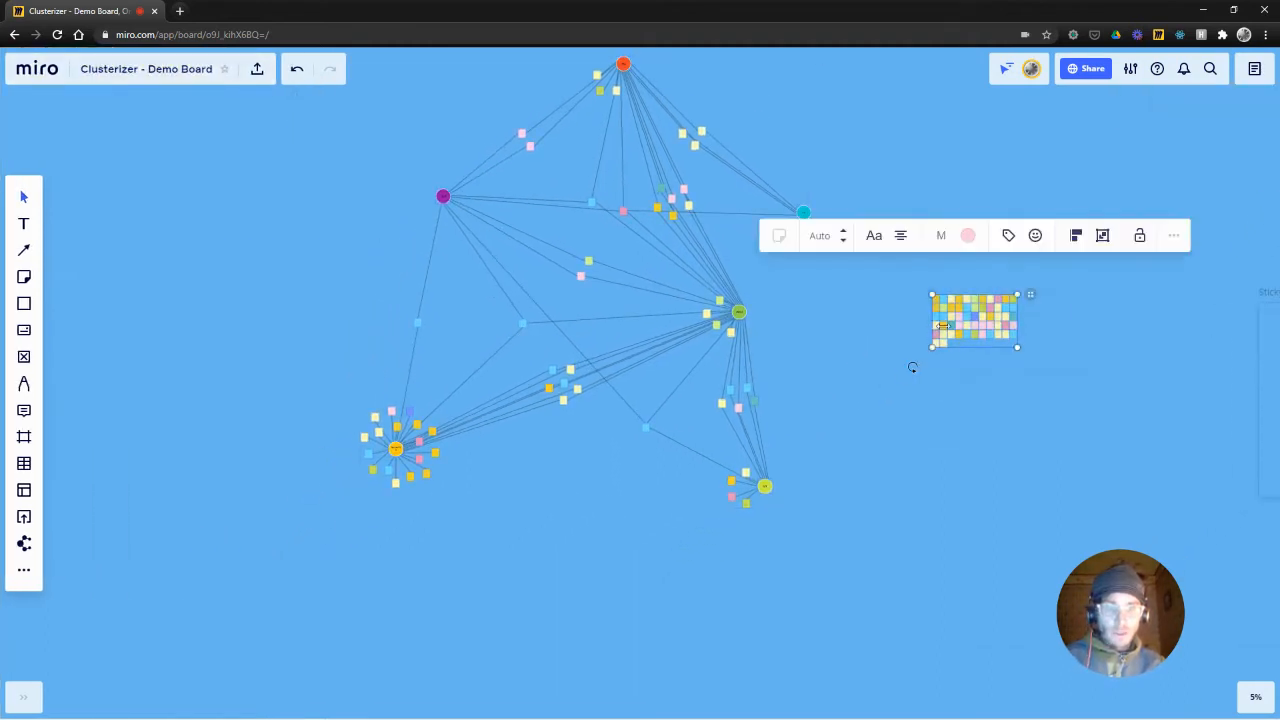
{"action": "left_click_drag", "start_coordinate": [938, 327], "coordinate": [1023, 328]}
Select the USERS cluster, filter it to its sticky notes only, and move them to the right of the green circle.
{"action": "scroll", "coordinate": [776, 321], "scroll_direction": "up", "scroll_amount": 2}
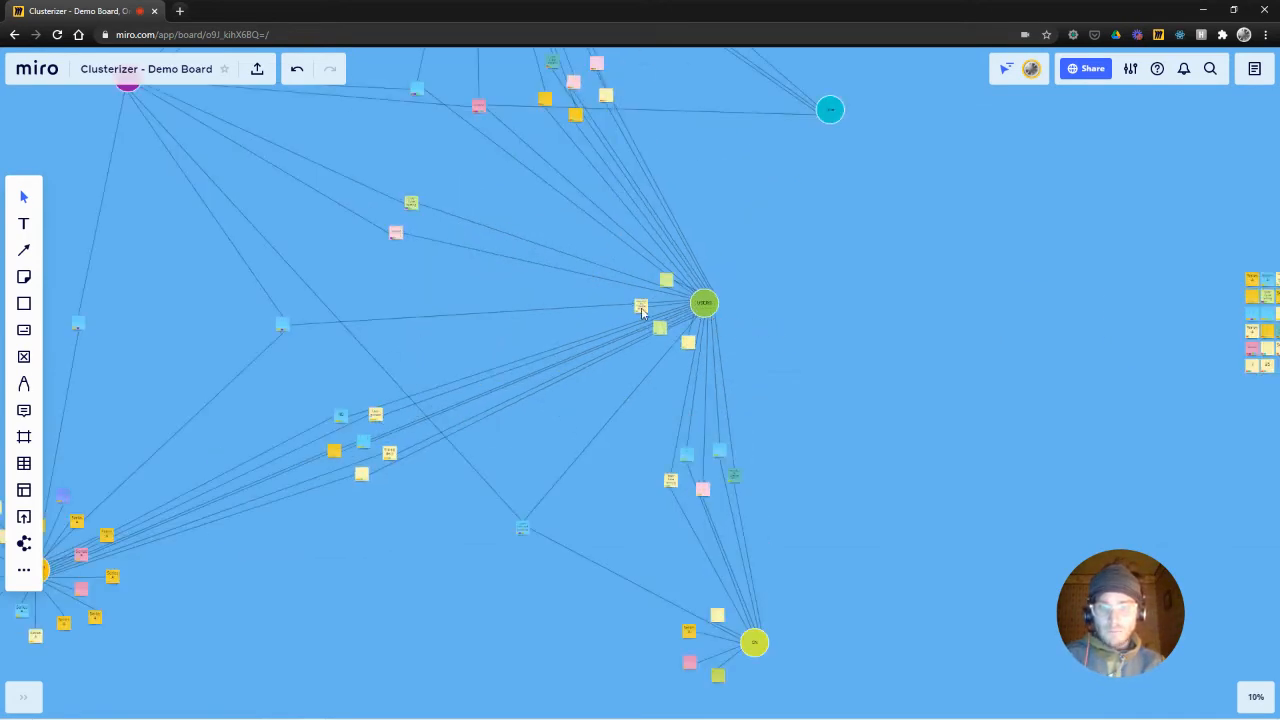
{"action": "left_click_drag", "start_coordinate": [742, 254], "coordinate": [620, 378]}
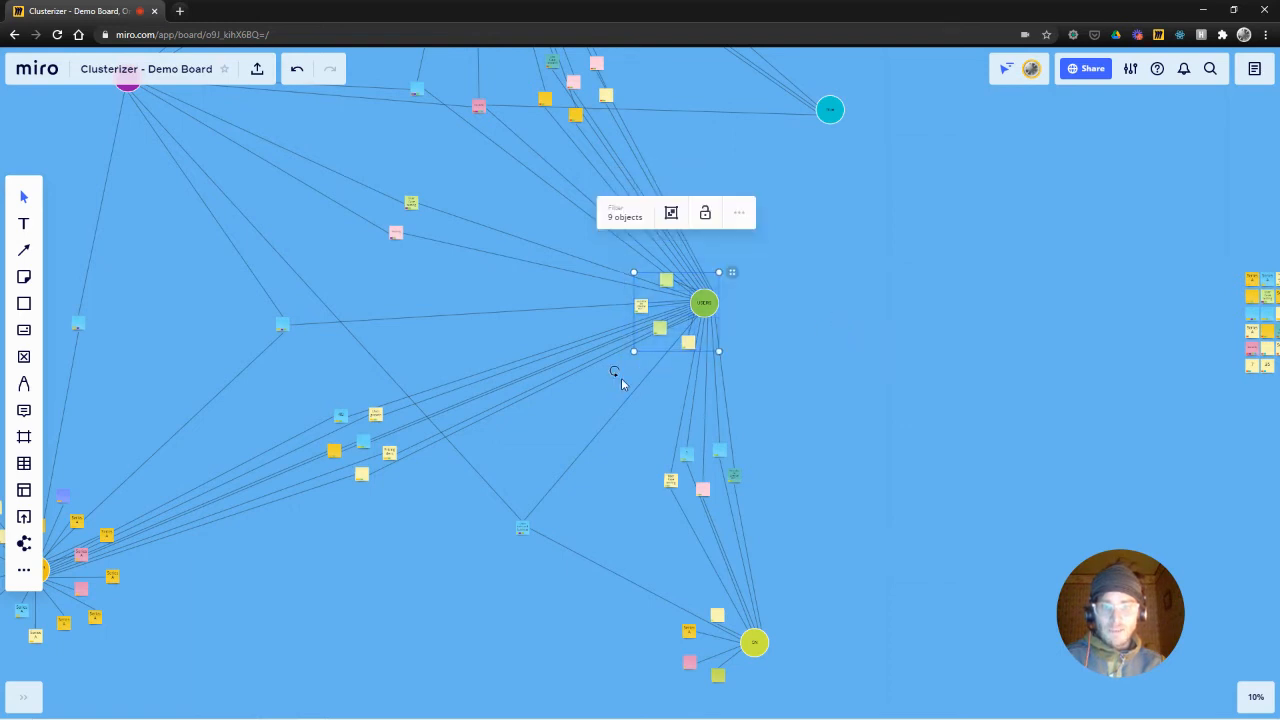
{"action": "left_click_drag", "start_coordinate": [776, 228], "coordinate": [626, 362]}
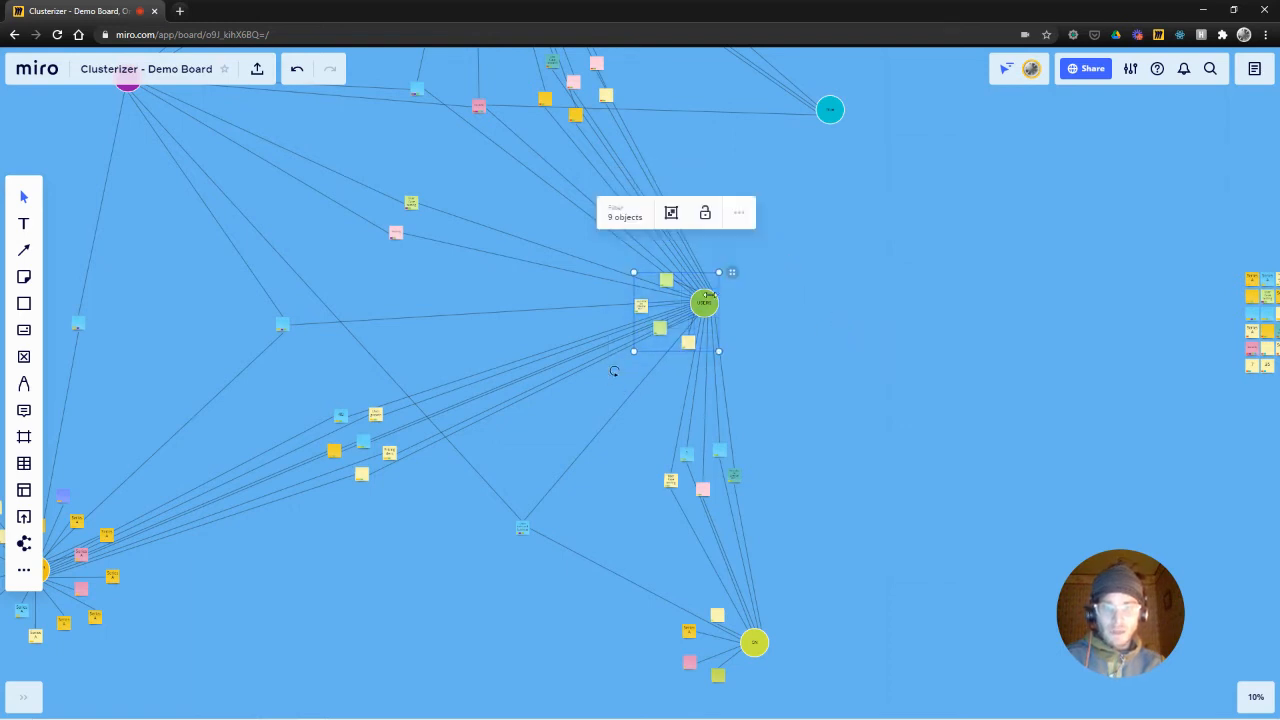
{"action": "left_click", "coordinate": [622, 222]}
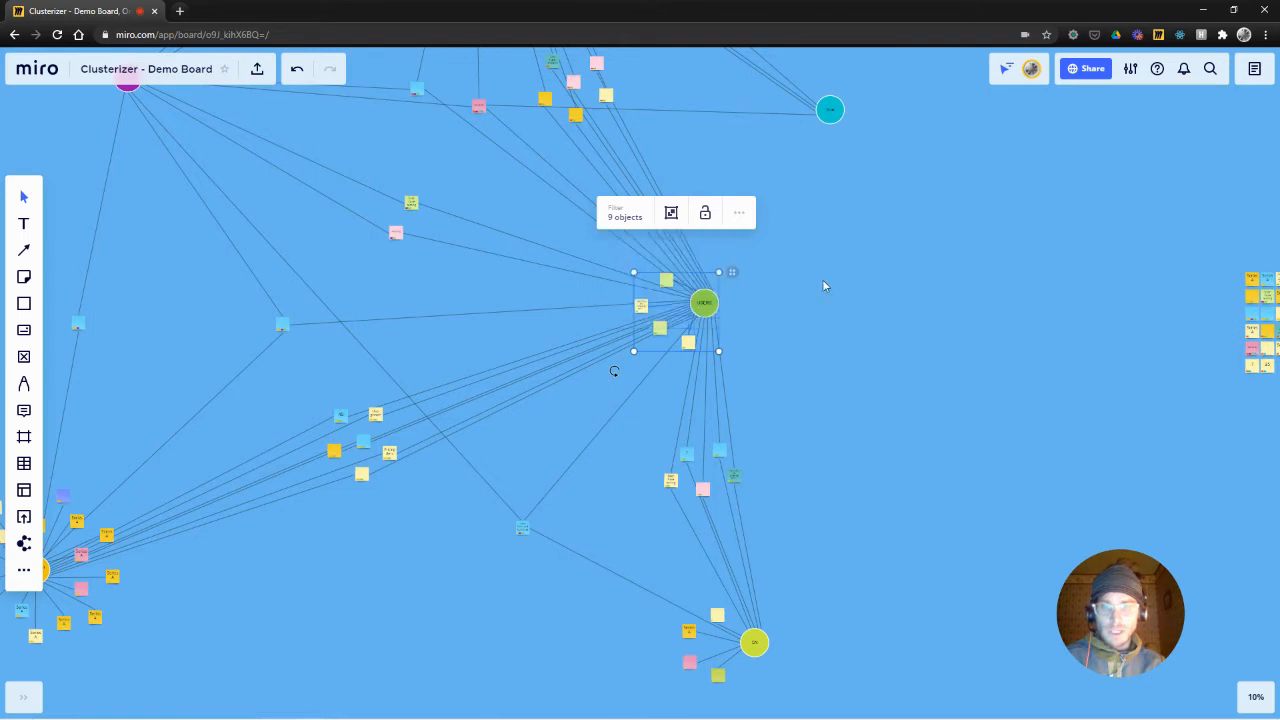
{"action": "left_click", "coordinate": [629, 219]}
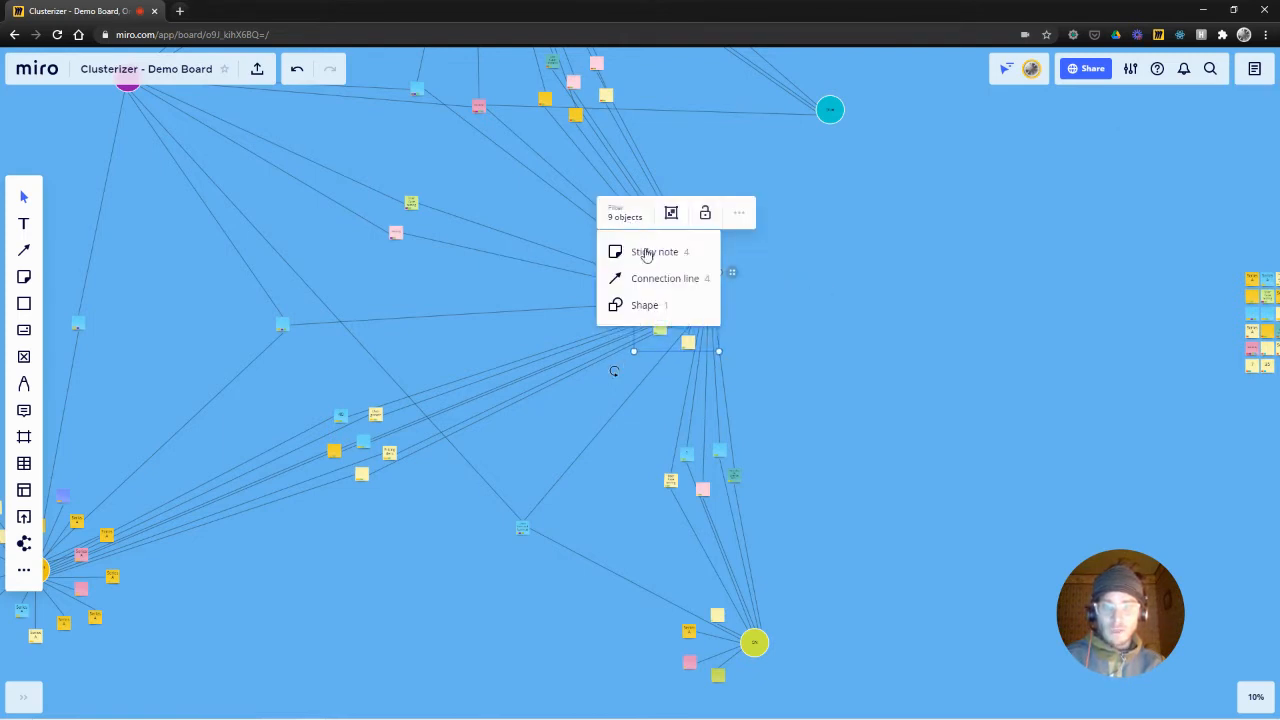
{"action": "left_click", "coordinate": [648, 258]}
{"action": "left_click_drag", "start_coordinate": [645, 309], "coordinate": [812, 296]}
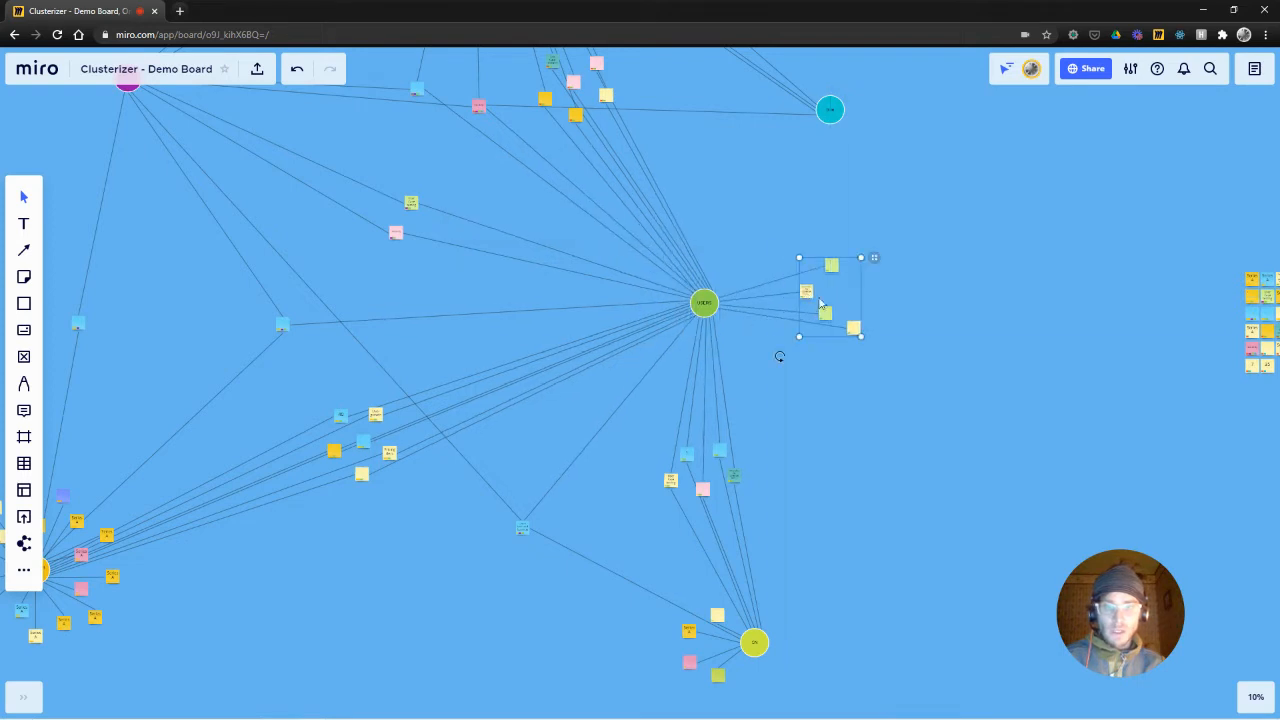
Arrange the four moved USERS sticky notes into a compact two-by-two grid.
{"action": "left_click_drag", "start_coordinate": [900, 218], "coordinate": [776, 378]}
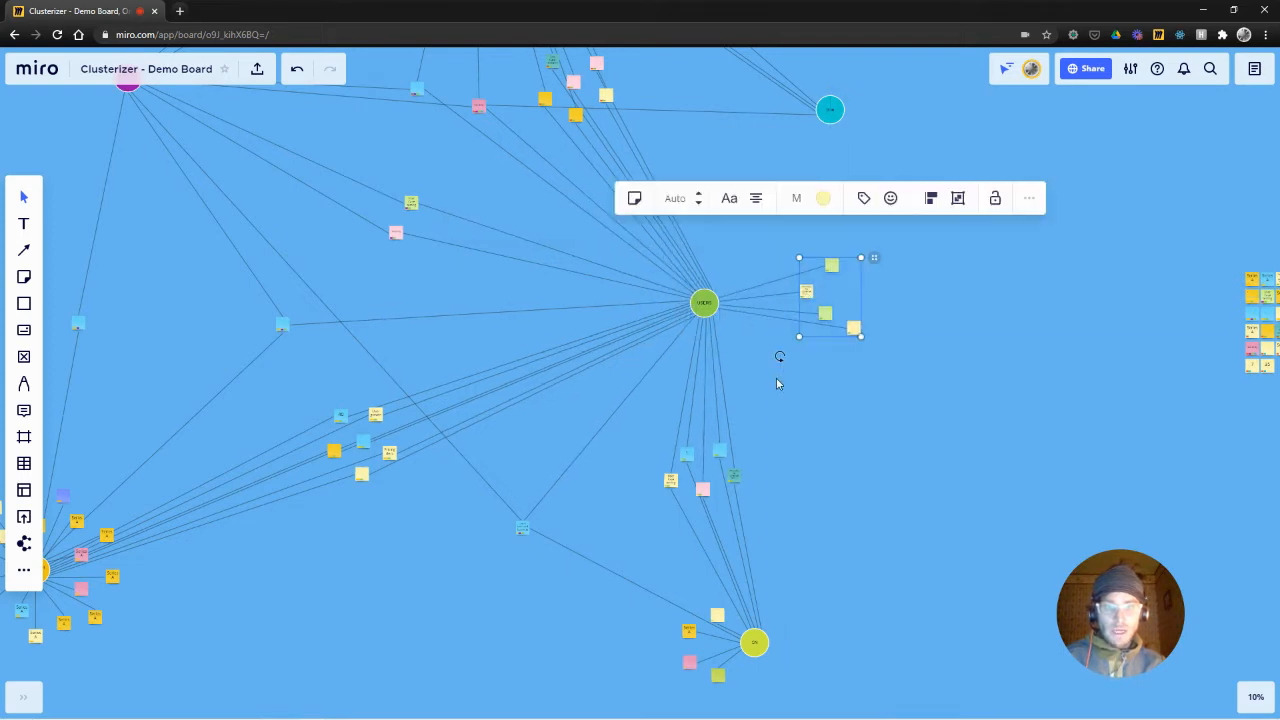
{"action": "left_click", "coordinate": [871, 256]}
{"action": "left_click", "coordinate": [836, 352]}
Arrange the five sticky notes shared by the USERS and CN circles into a three-column grid.
{"action": "left_click_drag", "start_coordinate": [798, 419], "coordinate": [656, 503]}
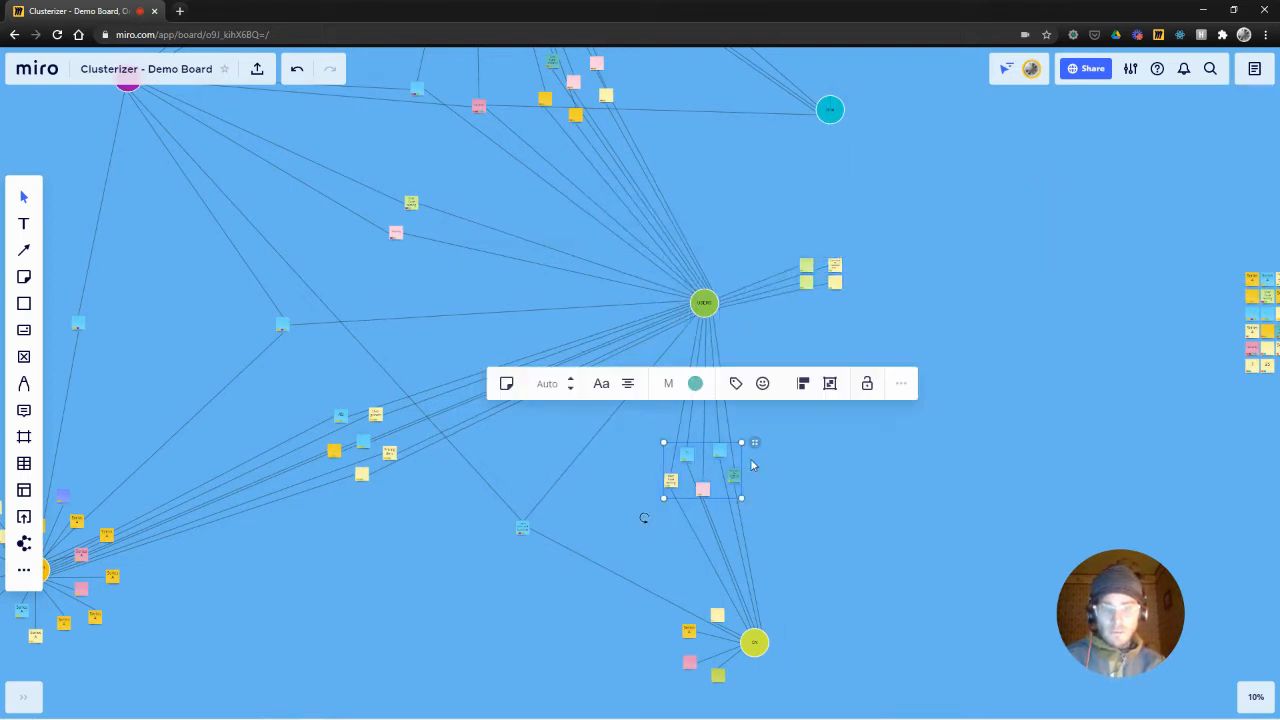
{"action": "left_click_drag", "start_coordinate": [753, 443], "coordinate": [724, 441]}
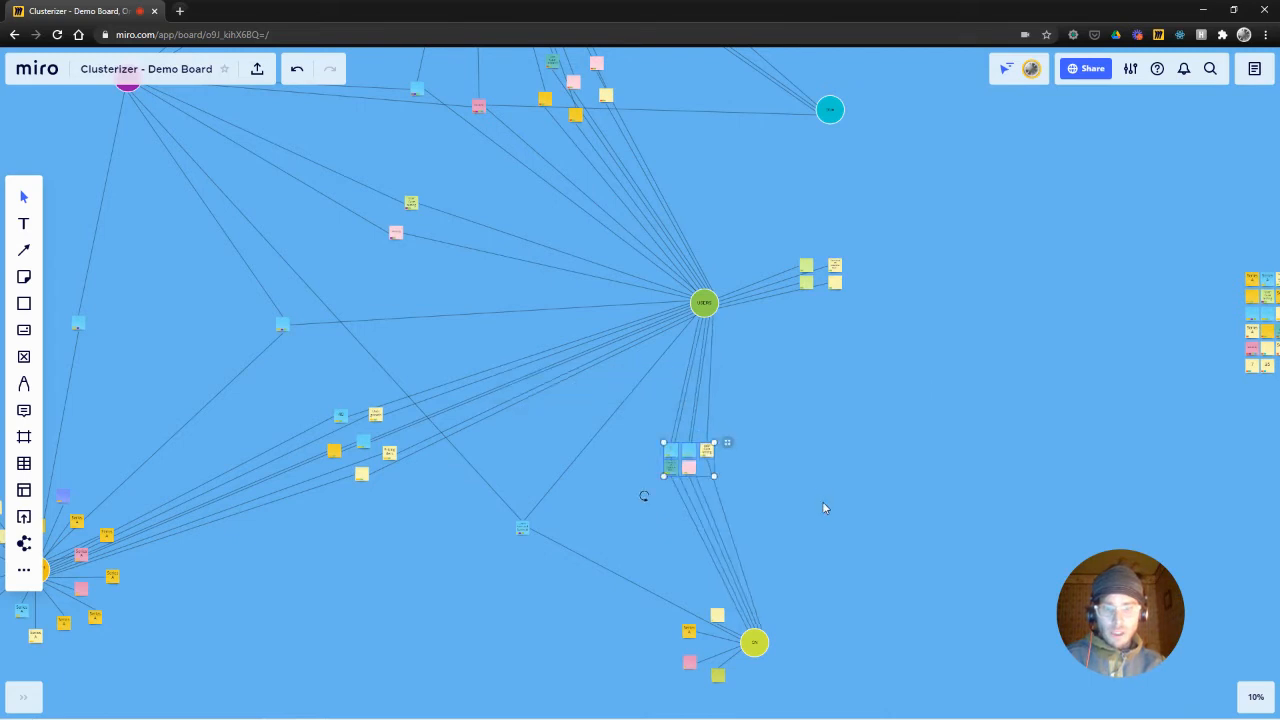
{"action": "left_click", "coordinate": [823, 540]}
Arrange the four sticky notes beside the CN circle into a two-by-two grid.
{"action": "left_click_drag", "start_coordinate": [822, 591], "coordinate": [845, 490]}
{"action": "left_click_drag", "start_coordinate": [638, 496], "coordinate": [753, 598]}
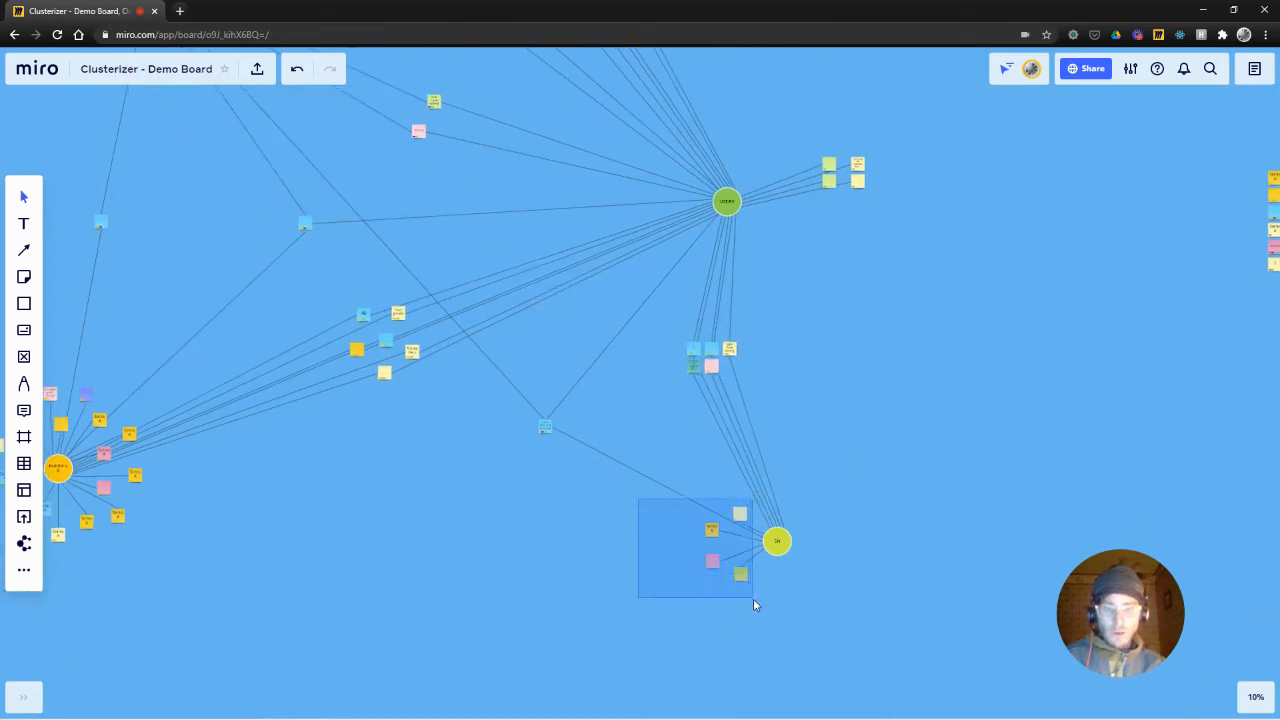
{"action": "left_click", "coordinate": [778, 507]}
{"action": "left_click", "coordinate": [611, 550]}
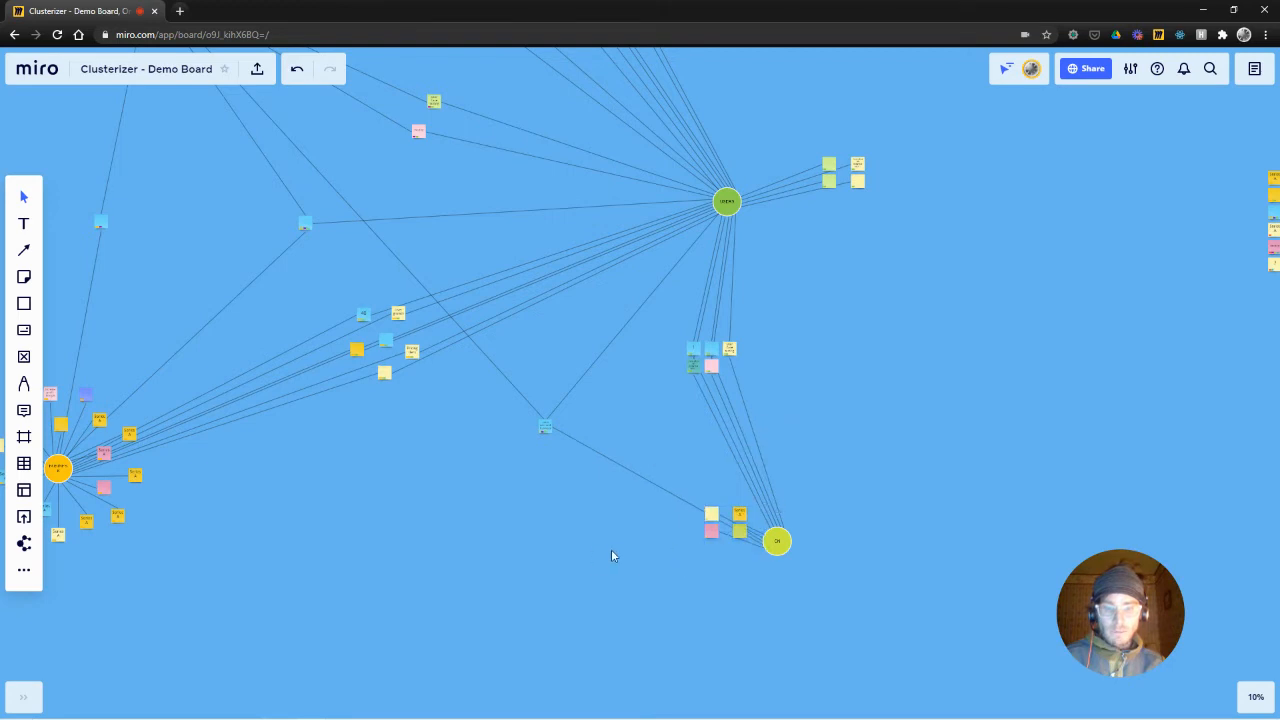
Arrange the six sticky notes shared by the USERS and BUSINESS circles into a grid of three columns and two rows.
{"action": "left_click_drag", "start_coordinate": [555, 536], "coordinate": [685, 648]}
{"action": "left_click_drag", "start_coordinate": [564, 562], "coordinate": [659, 624]}
{"action": "left_click_drag", "start_coordinate": [670, 409], "coordinate": [540, 586]}
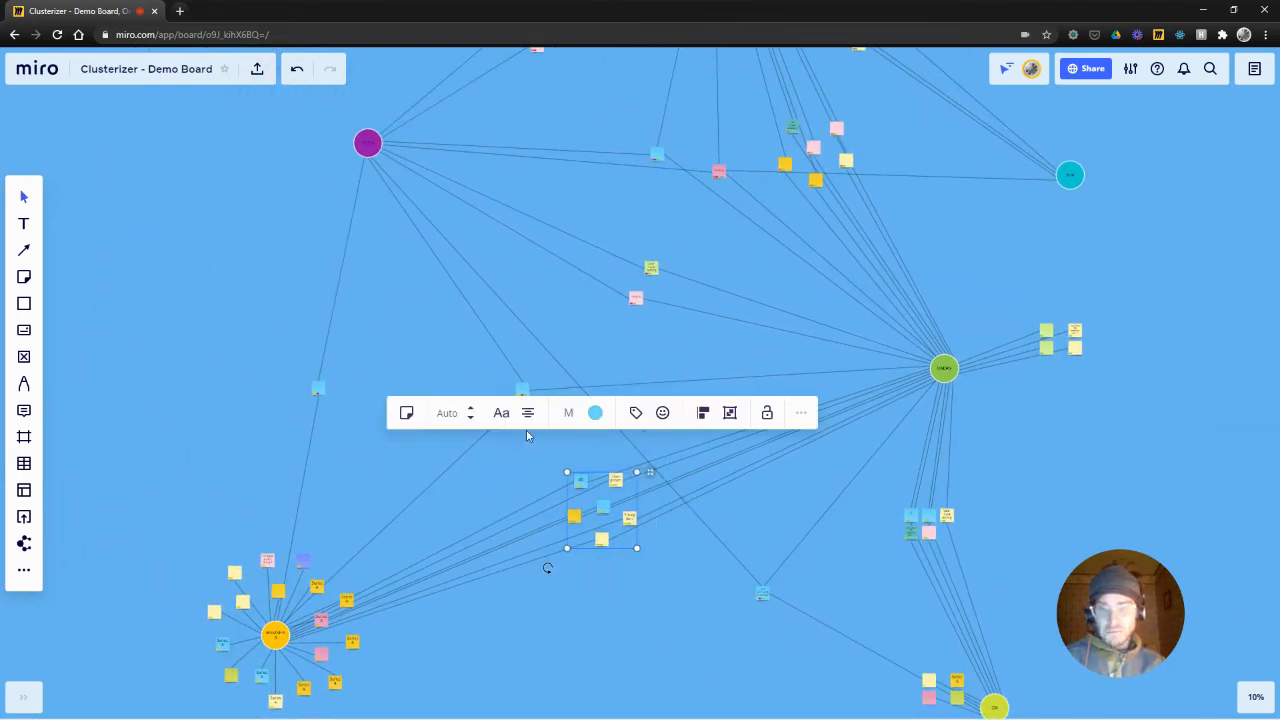
{"action": "left_click", "coordinate": [650, 471]}
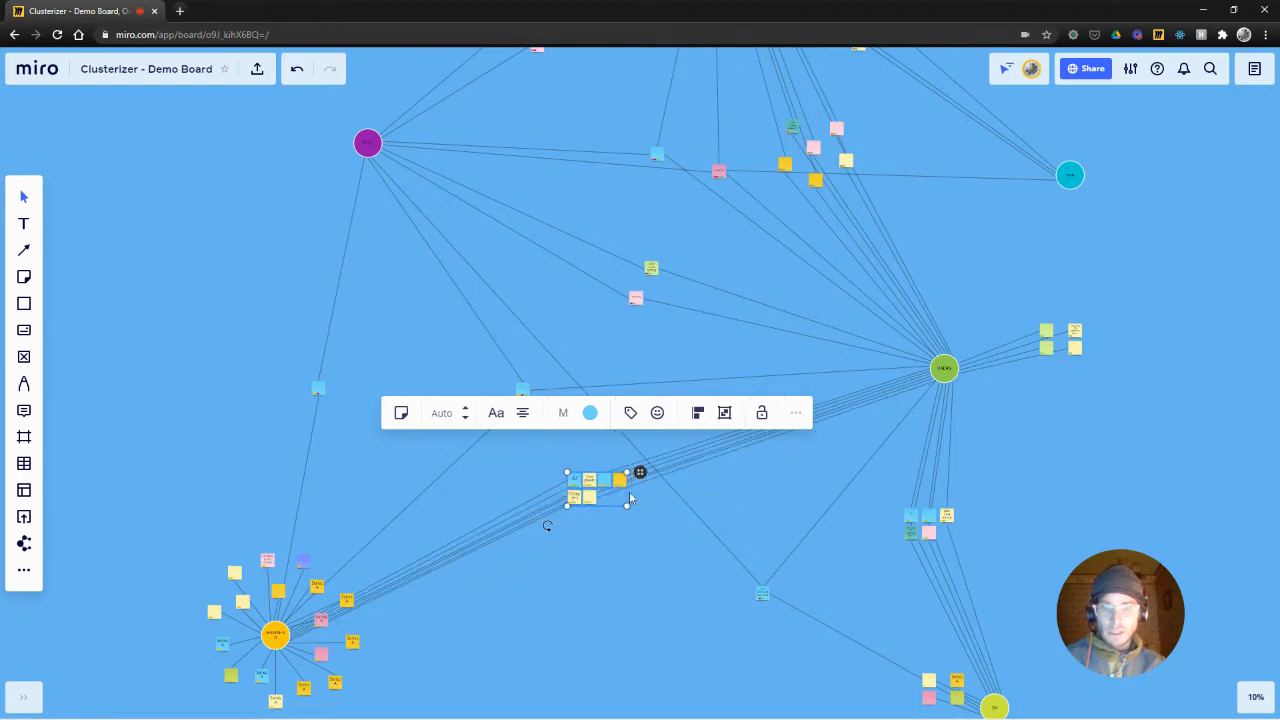
{"action": "left_click_drag", "start_coordinate": [639, 475], "coordinate": [629, 474]}
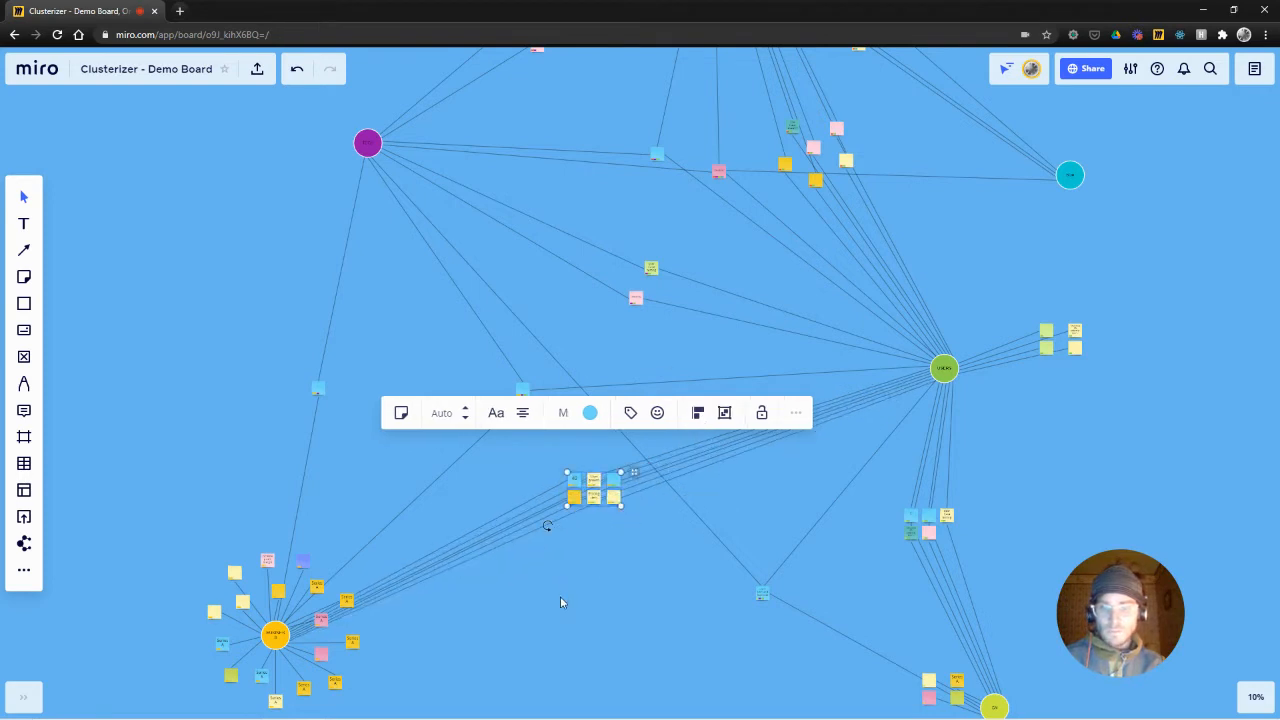
Filter the BUSINESS cluster to its sticky notes, arrange them in a six-column grid, and place it above and left of the orange circle.
{"action": "left_click_drag", "start_coordinate": [562, 600], "coordinate": [624, 527]}
{"action": "left_click_drag", "start_coordinate": [557, 418], "coordinate": [338, 668]}
{"action": "left_click", "coordinate": [394, 428]}
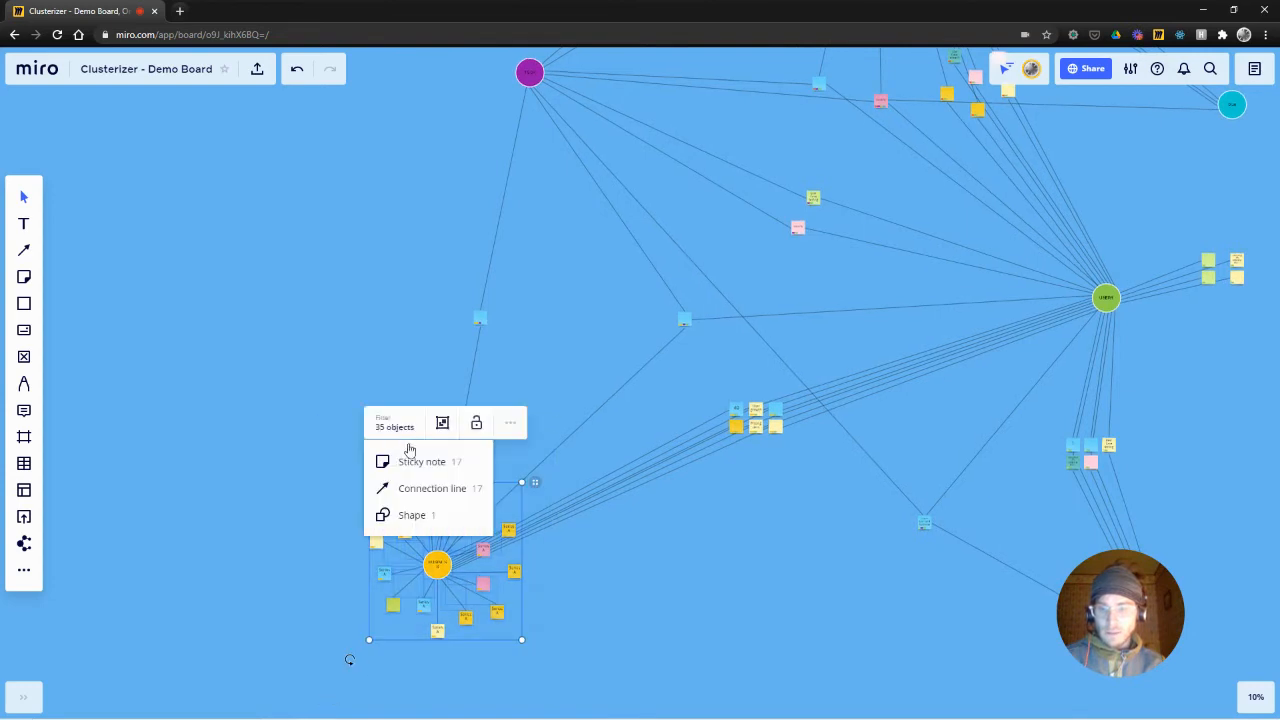
{"action": "left_click", "coordinate": [410, 460]}
{"action": "left_click_drag", "start_coordinate": [535, 483], "coordinate": [475, 485]}
{"action": "left_click_drag", "start_coordinate": [404, 505], "coordinate": [353, 500]}
{"action": "left_click", "coordinate": [614, 302]}
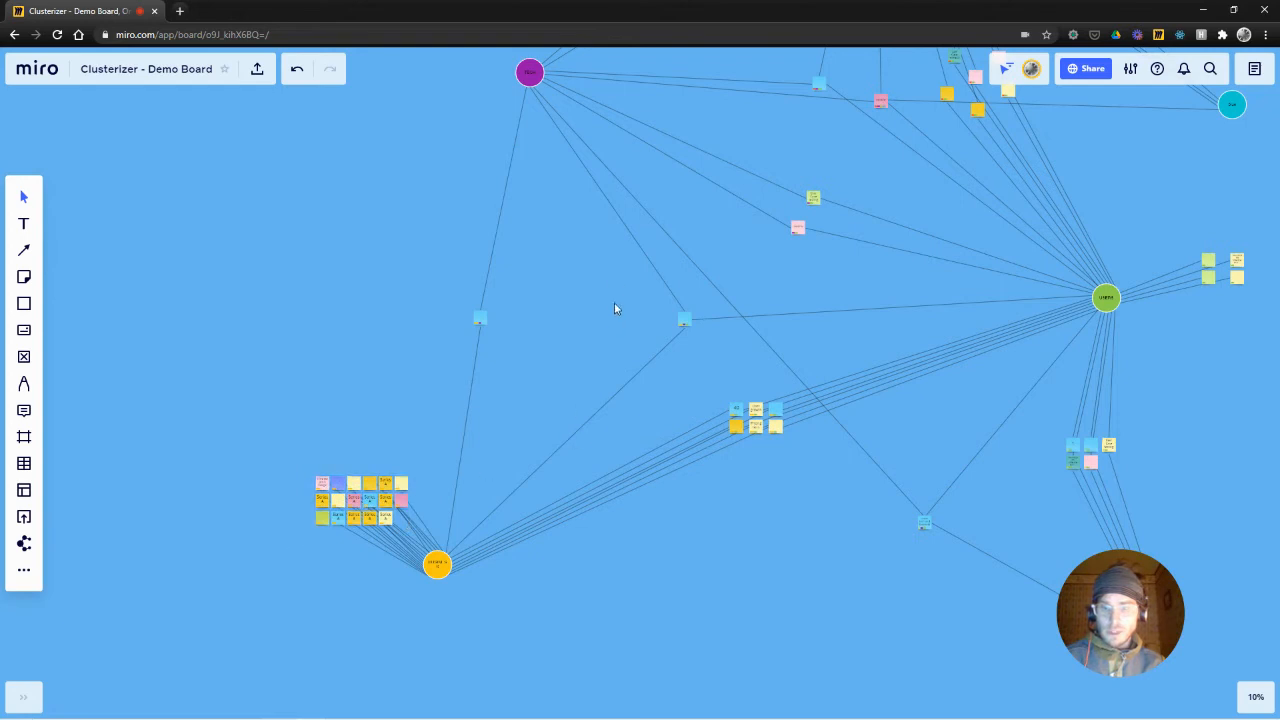
{"action": "left_click_drag", "start_coordinate": [614, 302], "coordinate": [534, 357]}
{"action": "scroll", "coordinate": [477, 355], "scroll_direction": "down", "scroll_amount": 3}
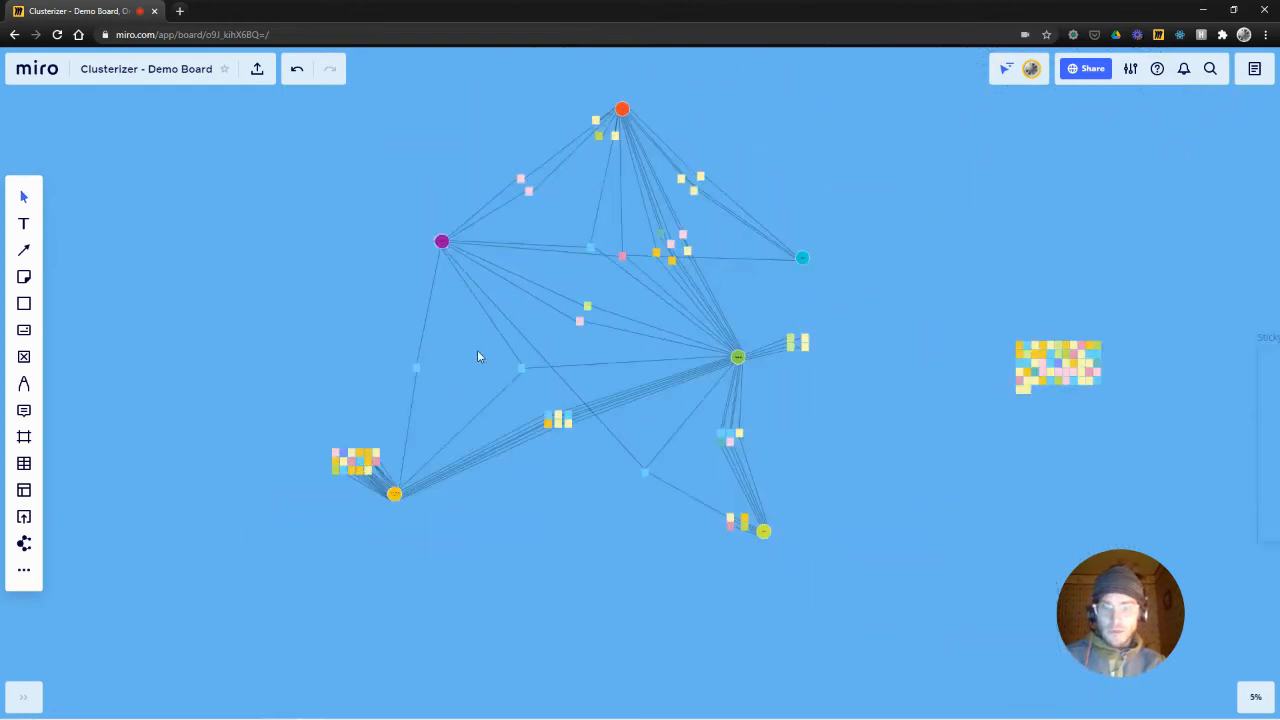
Move the "sharability" sticky note beside the blank blue note tagged Fruit, TECH and USERS.
{"action": "left_click_drag", "start_coordinate": [580, 296], "coordinate": [504, 343]}
{"action": "left_click", "coordinate": [547, 252]}
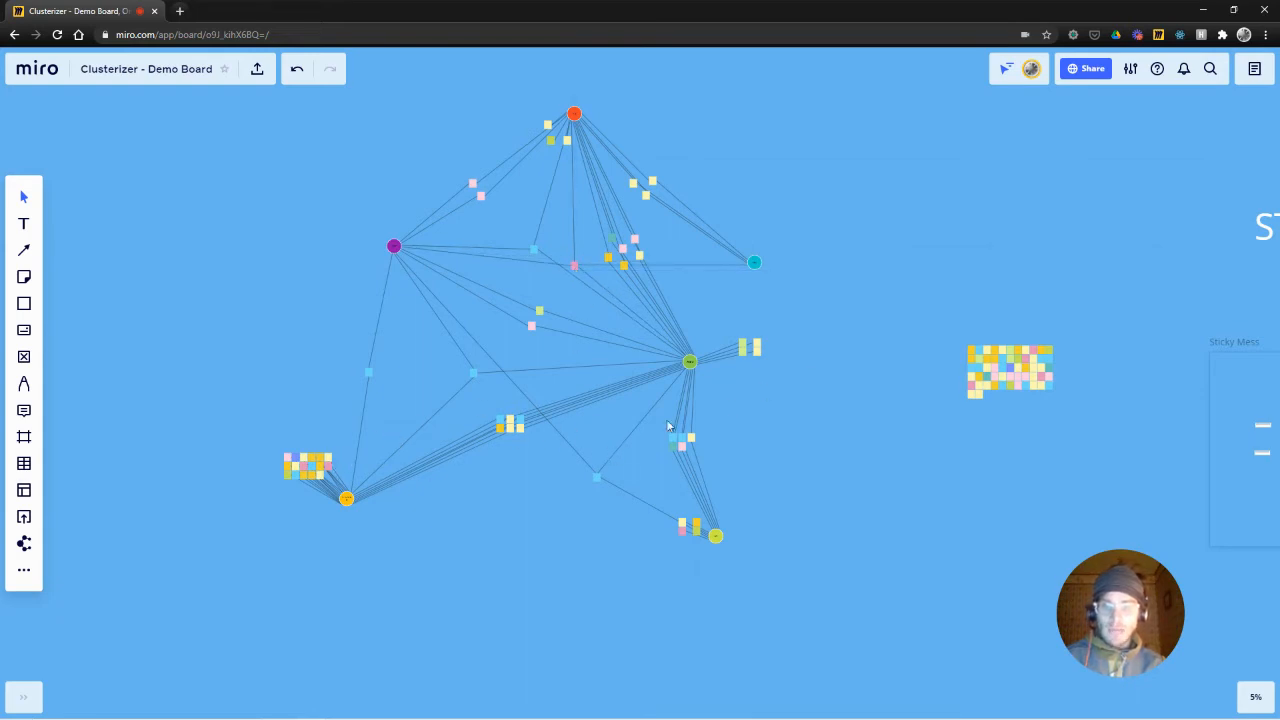
{"action": "left_click_drag", "start_coordinate": [835, 167], "coordinate": [818, 172]}
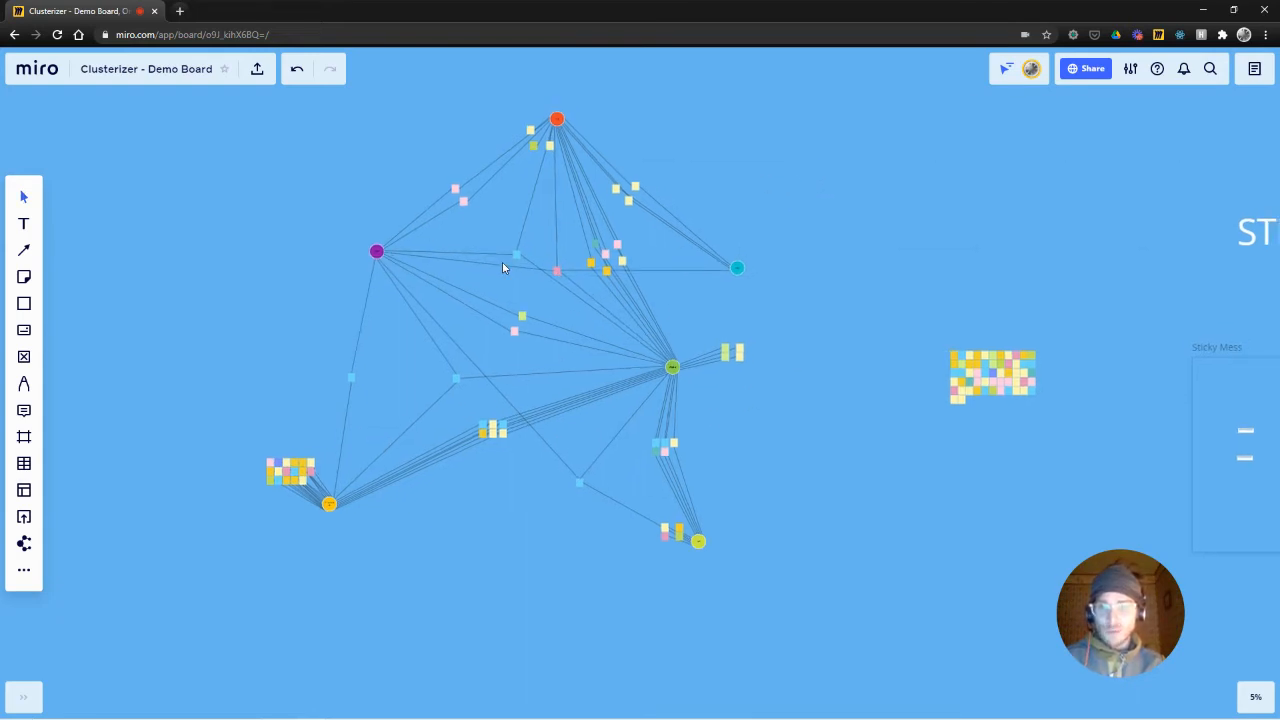
{"action": "scroll", "coordinate": [502, 262], "scroll_direction": "up", "scroll_amount": 5}
{"action": "scroll", "coordinate": [526, 246], "scroll_direction": "up", "scroll_amount": 5}
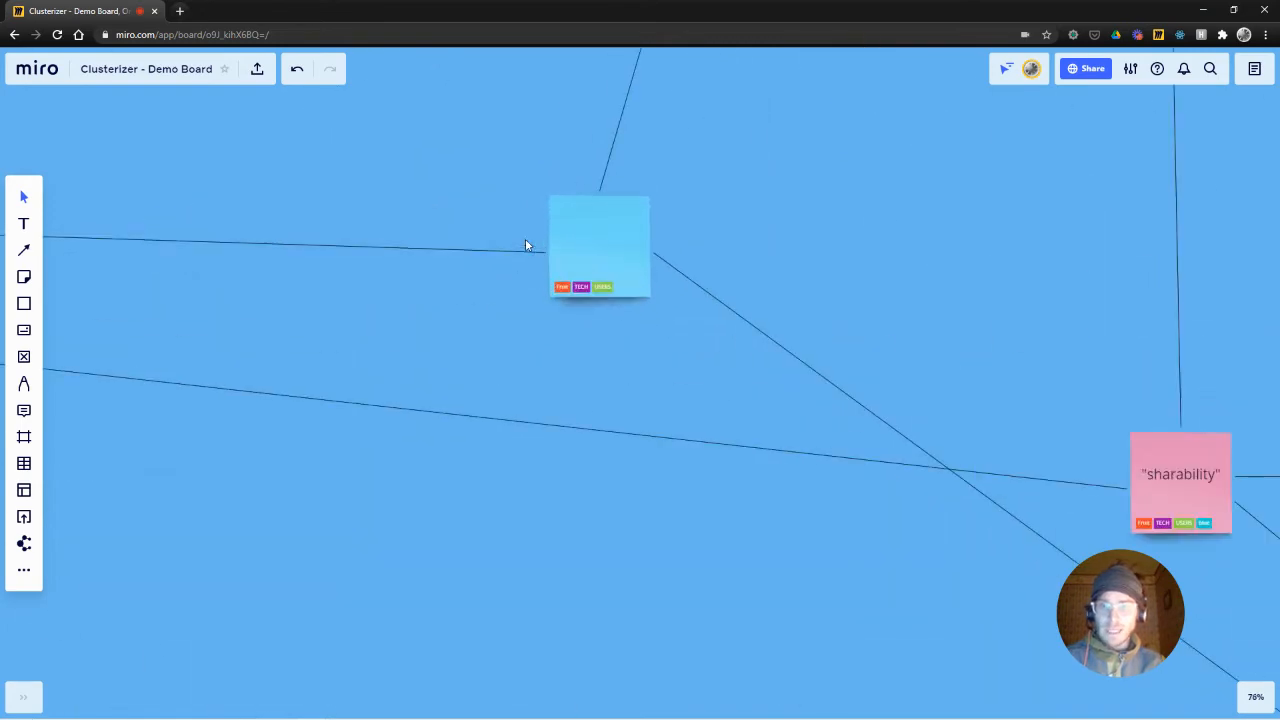
{"action": "scroll", "coordinate": [694, 271], "scroll_direction": "down", "scroll_amount": 5}
{"action": "scroll", "coordinate": [634, 294], "scroll_direction": "up", "scroll_amount": 2}
{"action": "left_click_drag", "start_coordinate": [625, 447], "coordinate": [521, 390]}
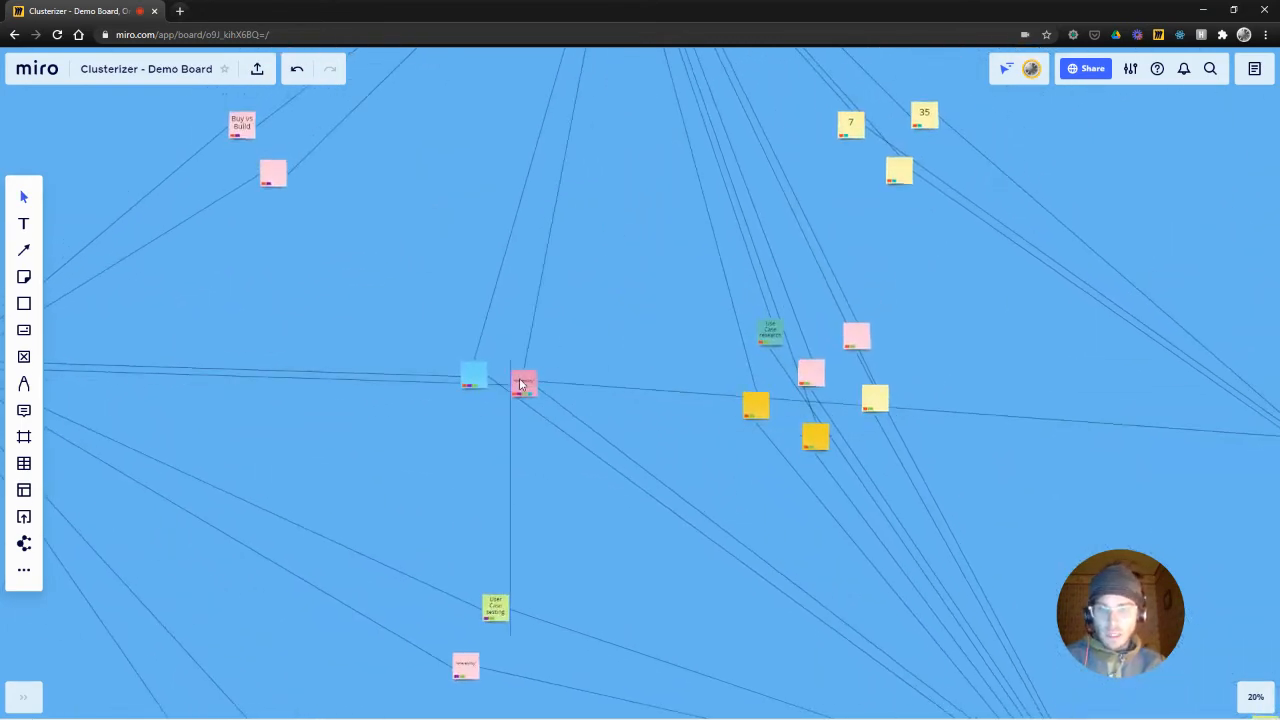
Label the blank blue sticky note beside "sharability" with the text "scalability".
{"action": "scroll", "coordinate": [523, 423], "scroll_direction": "up", "scroll_amount": 5}
{"action": "left_click_drag", "start_coordinate": [695, 276], "coordinate": [762, 257]}
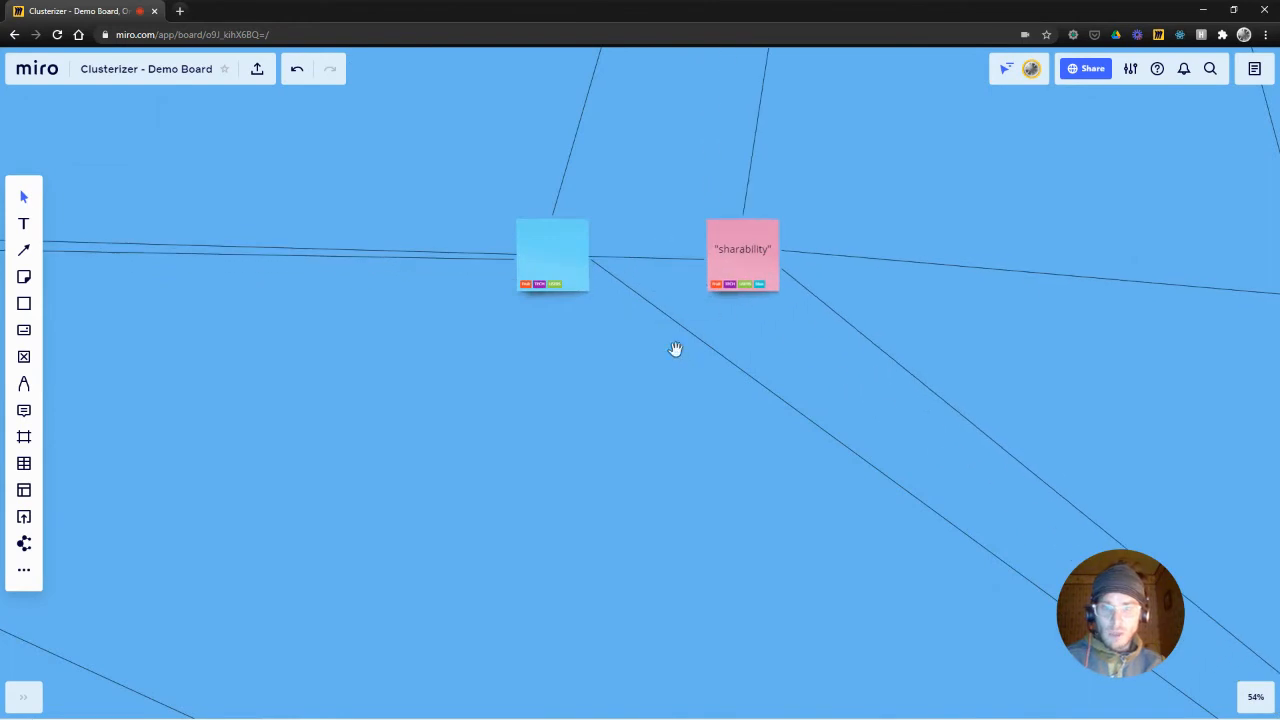
{"action": "left_click_drag", "start_coordinate": [675, 348], "coordinate": [589, 402]}
{"action": "scroll", "coordinate": [636, 309], "scroll_direction": "up", "scroll_amount": 4}
{"action": "left_click", "coordinate": [295, 302]}
{"action": "left_click", "coordinate": [296, 303]}
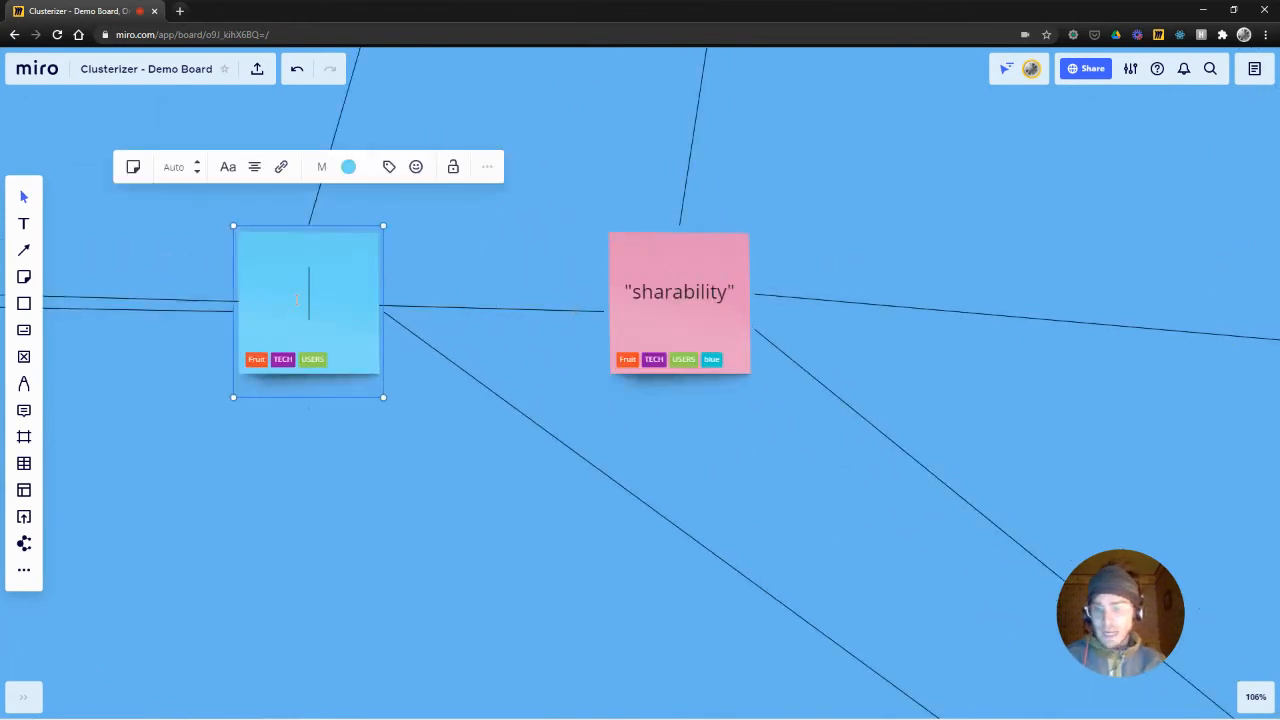
{"action": "type", "text": "kee"}
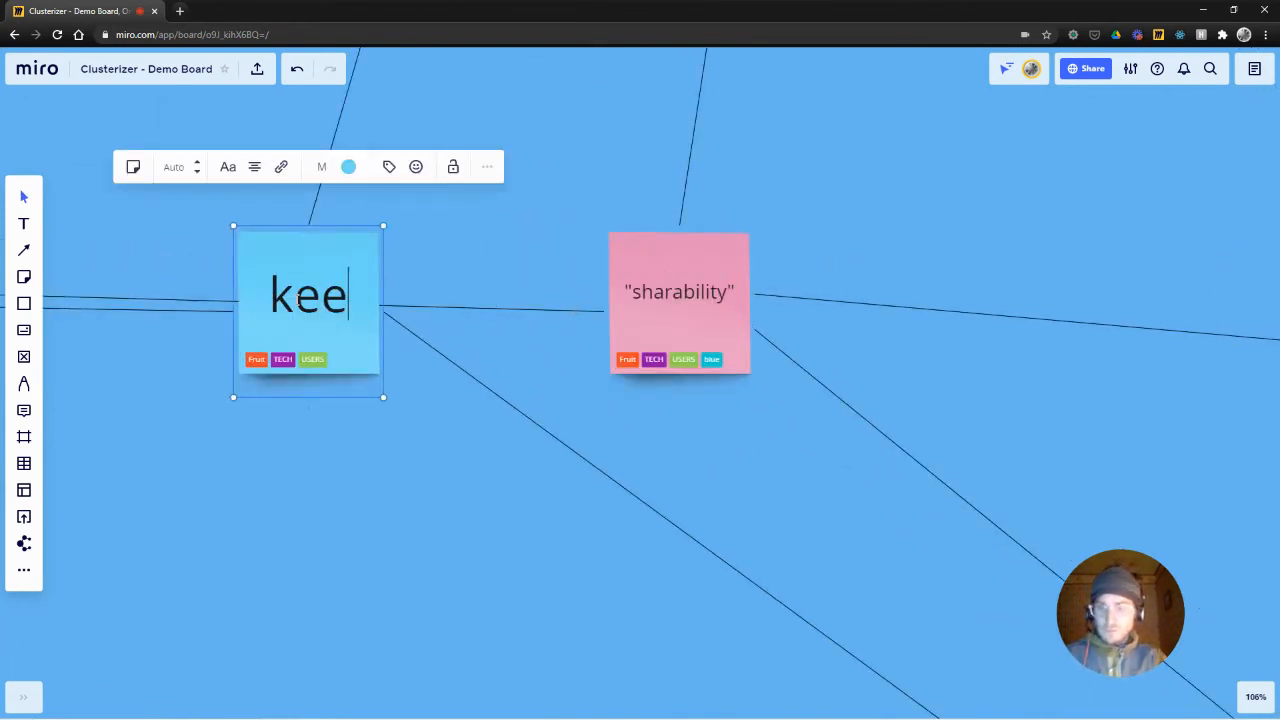
{"action": "type", "text": "pabilitye"}
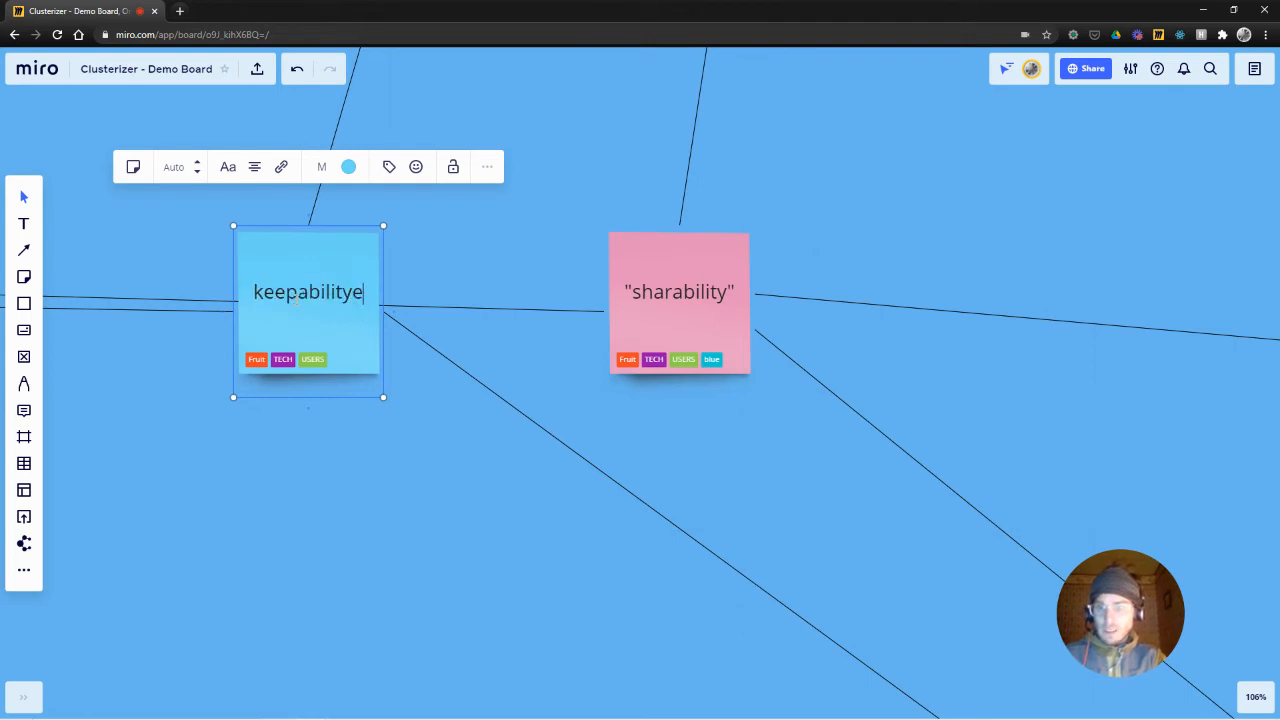
{"action": "key", "text": "BackSpace"}
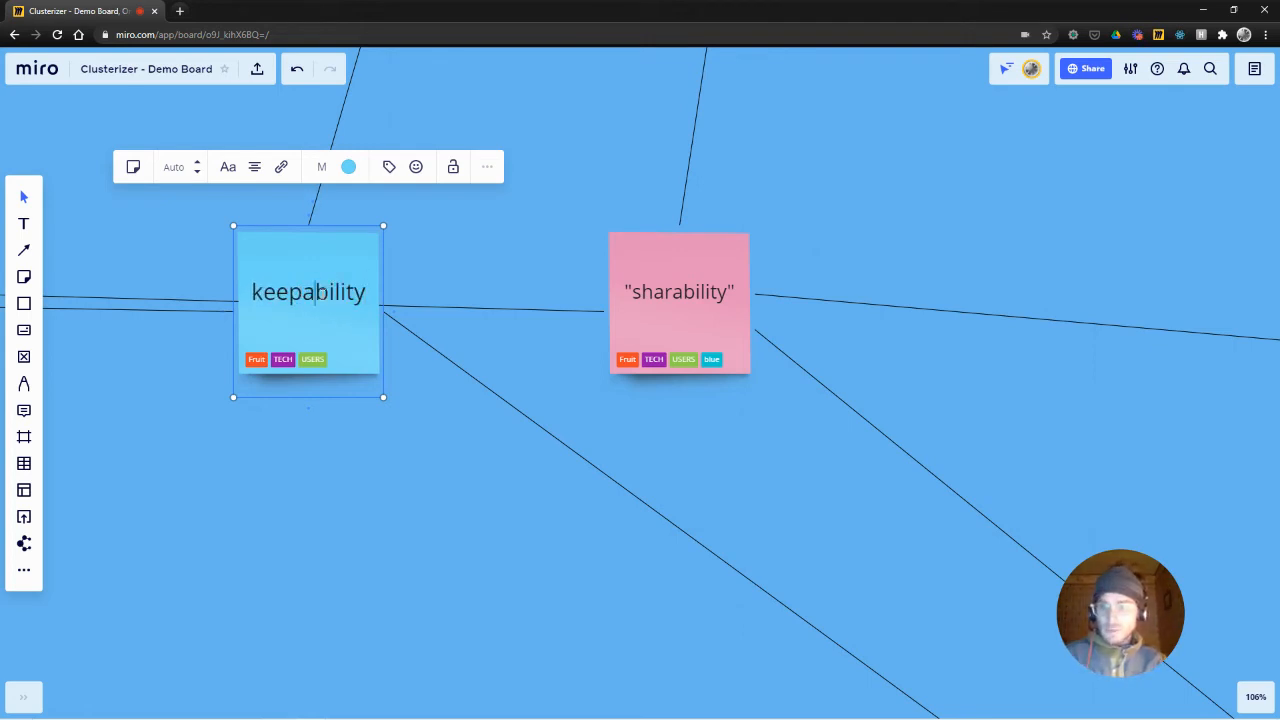
{"action": "double_click", "coordinate": [316, 292]}
{"action": "type", "text": "scalability"}
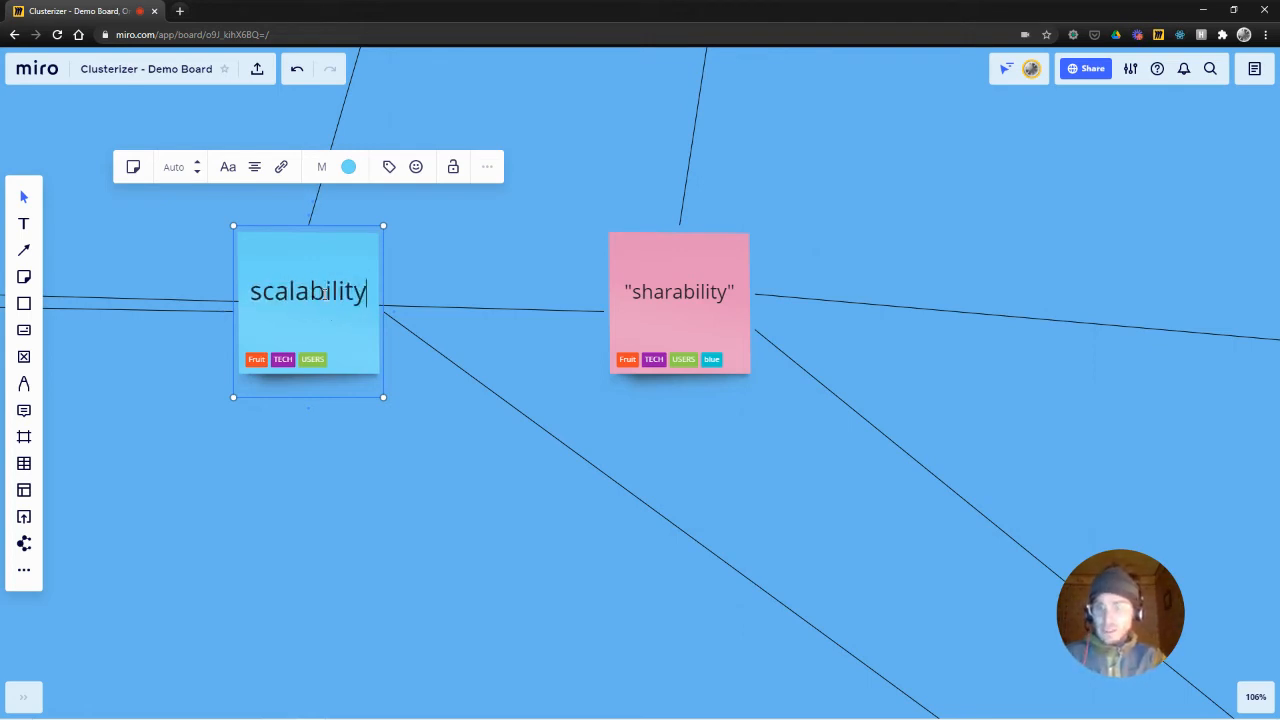
{"action": "left_click", "coordinate": [406, 454]}
Examine the tags of the "scalability" and "sharability" notes and the lines linking them to the cluster circles.
{"action": "scroll", "coordinate": [392, 440], "scroll_direction": "down", "scroll_amount": 3}
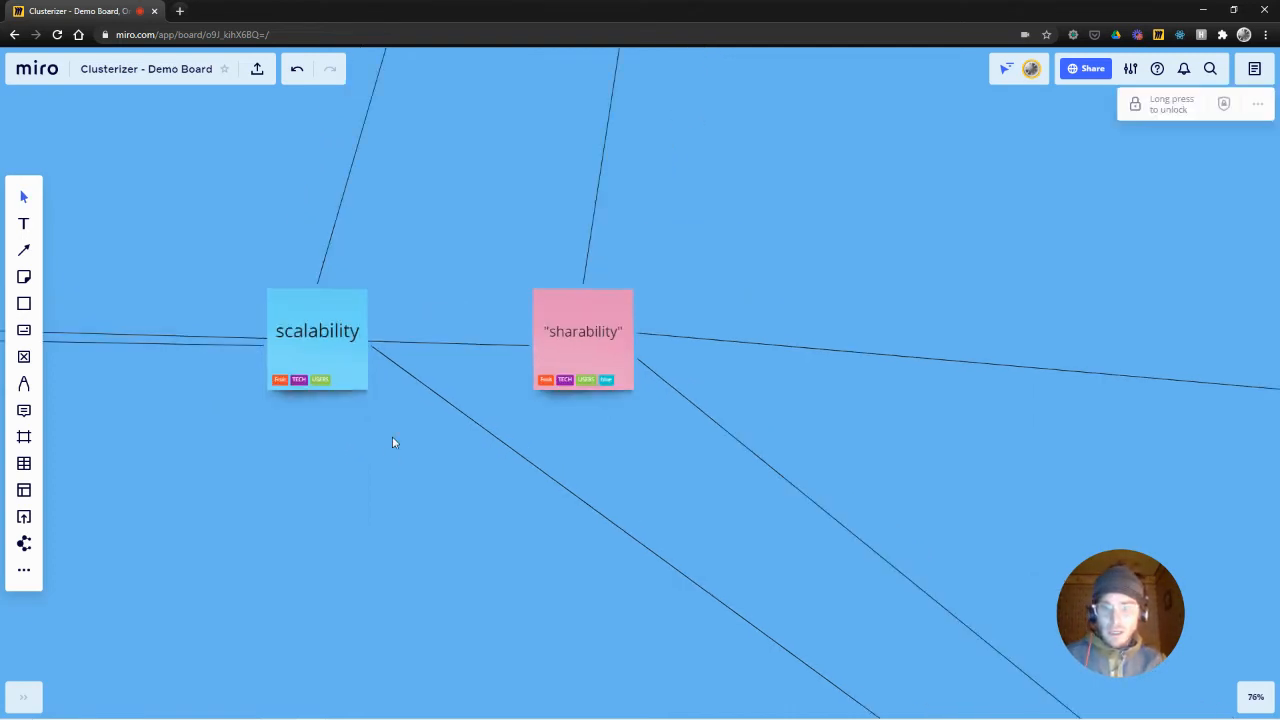
{"action": "left_click_drag", "start_coordinate": [700, 257], "coordinate": [207, 452]}
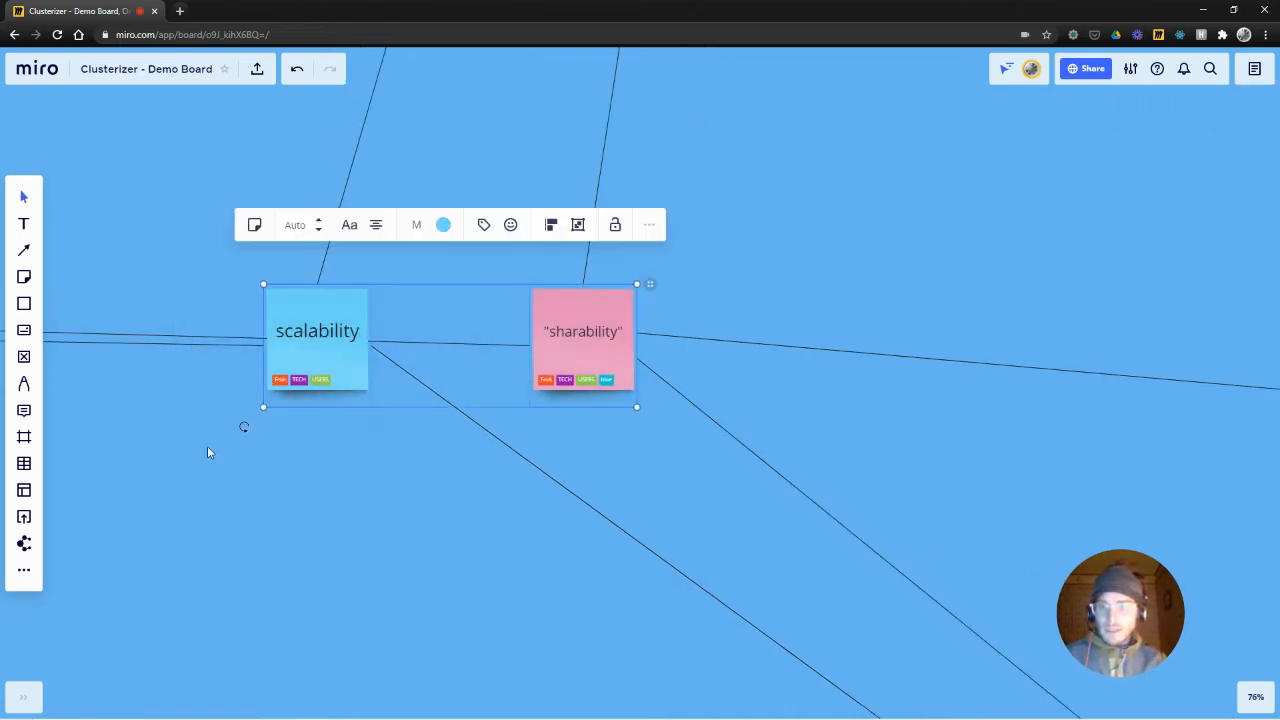
{"action": "left_click", "coordinate": [349, 487]}
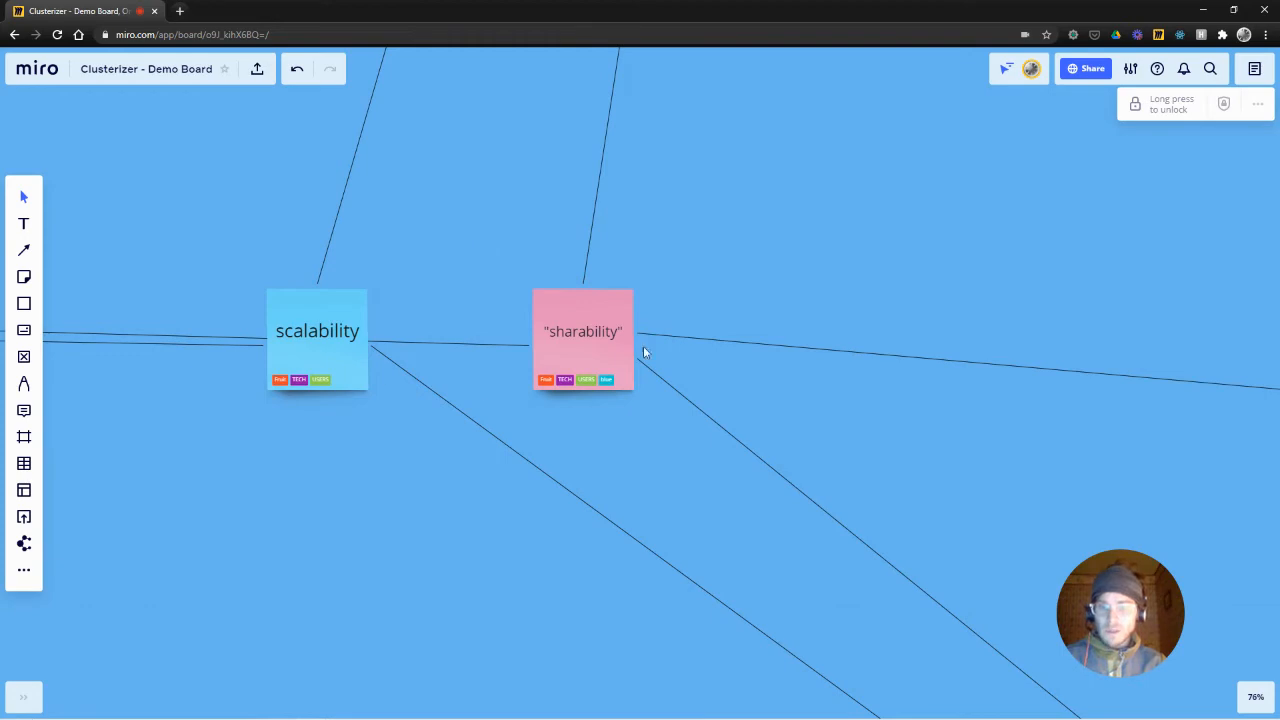
{"action": "scroll", "coordinate": [463, 431], "scroll_direction": "down", "scroll_amount": 2}
{"action": "scroll", "coordinate": [500, 423], "scroll_direction": "down", "scroll_amount": 5}
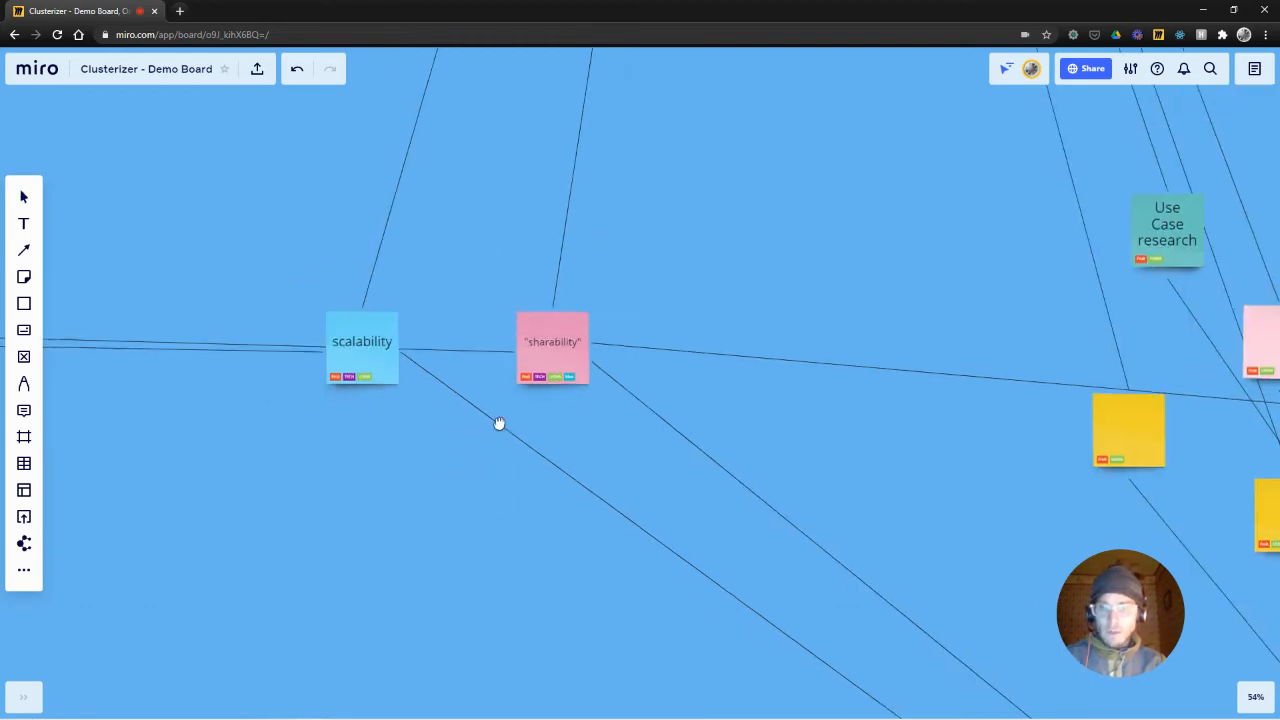
{"action": "left_click_drag", "start_coordinate": [517, 466], "coordinate": [614, 224]}
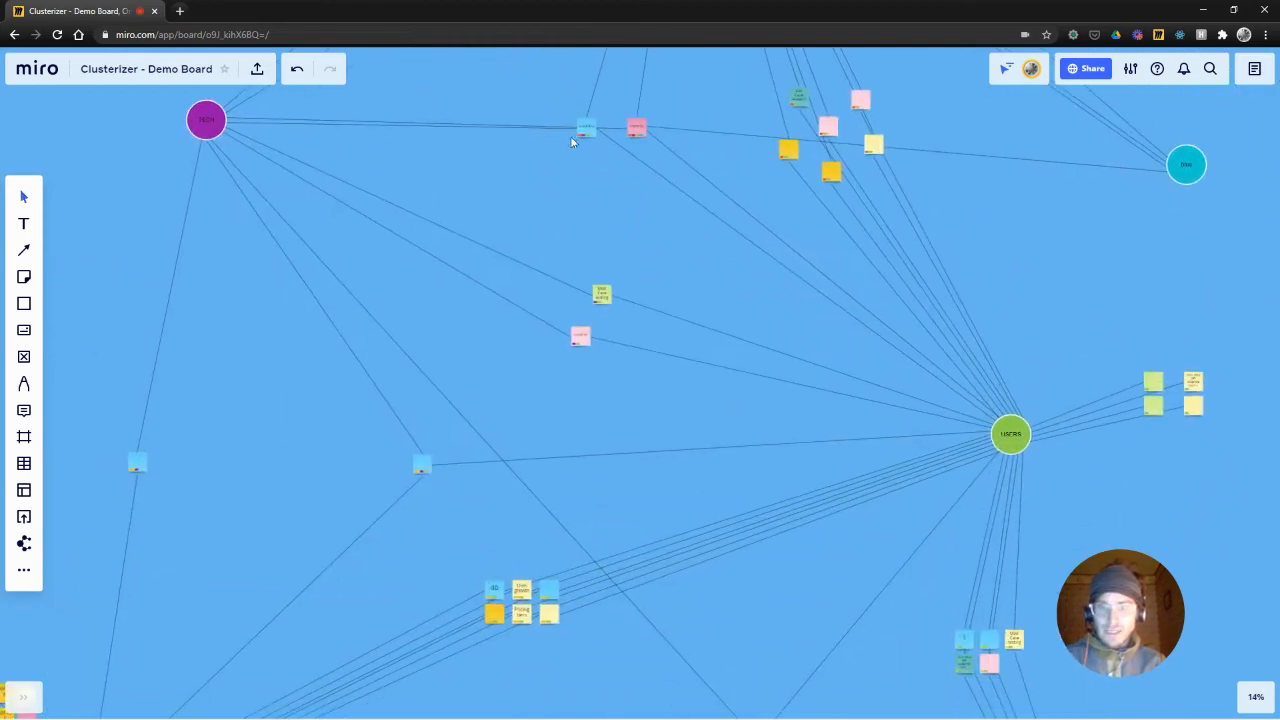
{"action": "scroll", "coordinate": [578, 145], "scroll_direction": "down", "scroll_amount": 2}
{"action": "scroll", "coordinate": [578, 145], "scroll_direction": "up", "scroll_amount": 7}
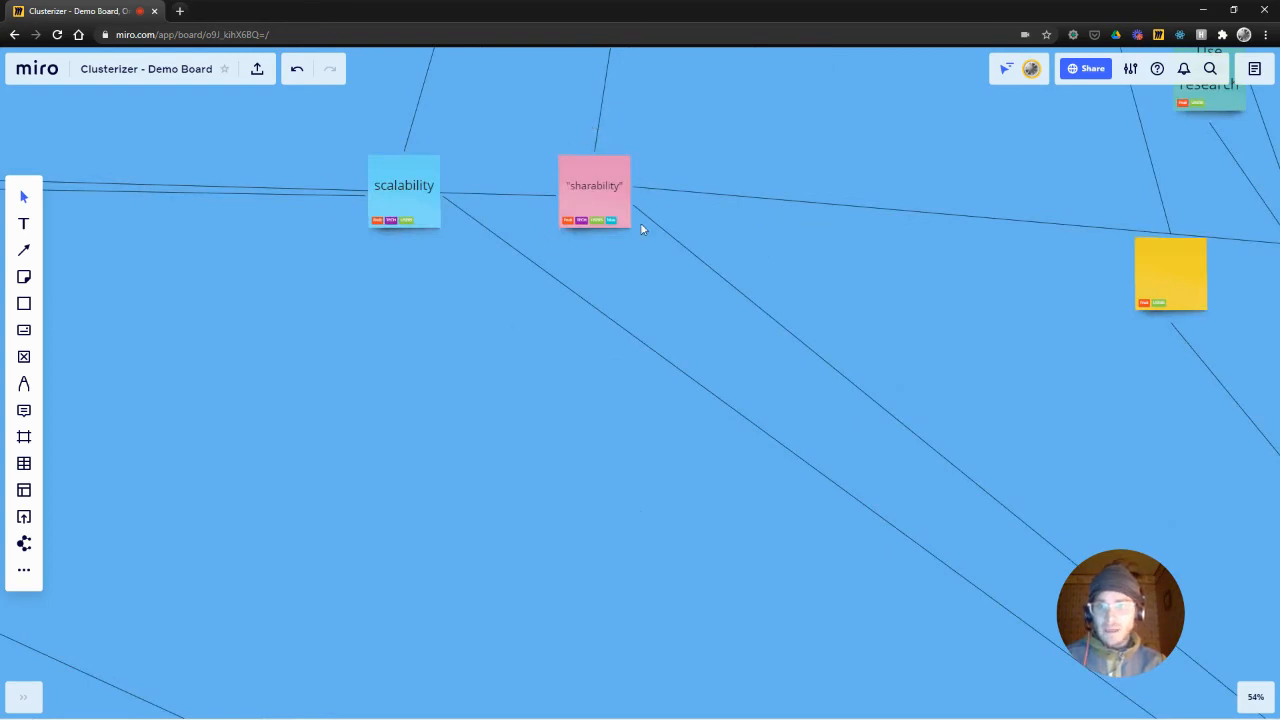
{"action": "scroll", "coordinate": [404, 224], "scroll_direction": "up", "scroll_amount": 3}
{"action": "scroll", "coordinate": [474, 408], "scroll_direction": "down", "scroll_amount": 8}
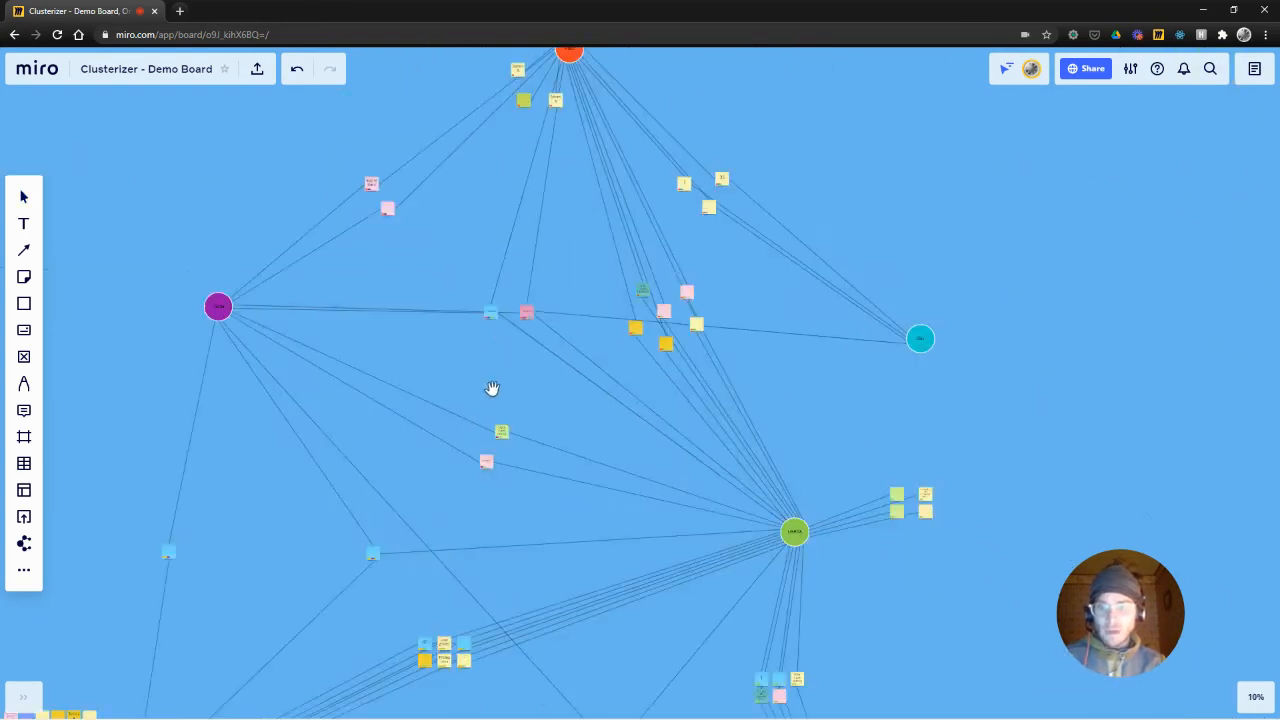
{"action": "left_click_drag", "start_coordinate": [491, 391], "coordinate": [662, 119]}
{"action": "scroll", "coordinate": [704, 291], "scroll_direction": "up", "scroll_amount": 5}
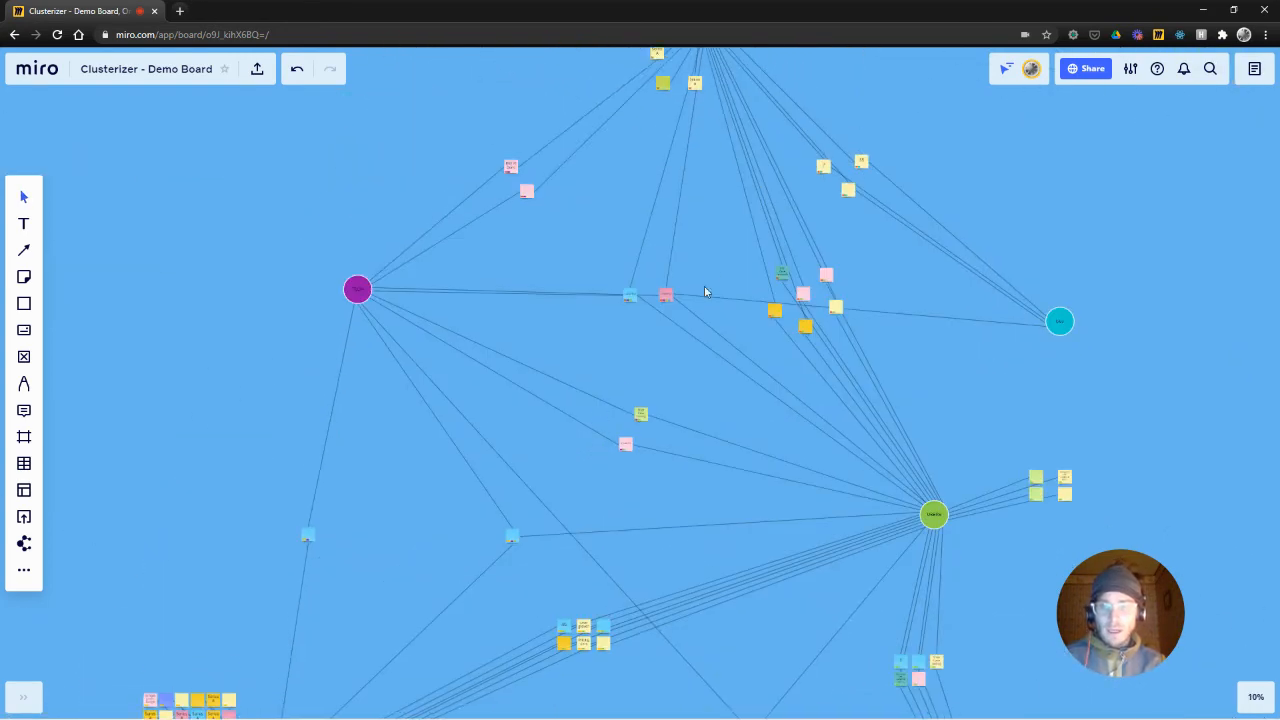
{"action": "scroll", "coordinate": [614, 307], "scroll_direction": "down", "scroll_amount": 6}
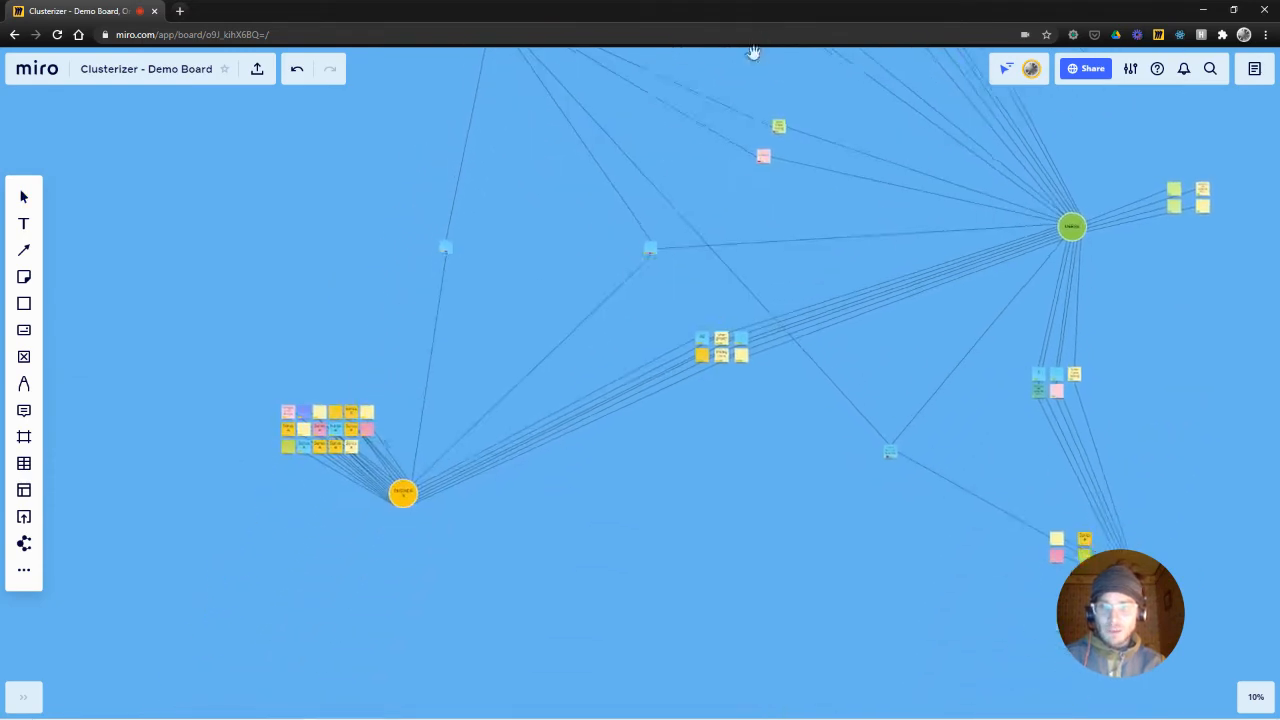
Inspect the grid of sticky notes connected only to the BUSINESS circle.
{"action": "scroll", "coordinate": [295, 451], "scroll_direction": "up", "scroll_amount": 7}
{"action": "left_click", "coordinate": [621, 231]}
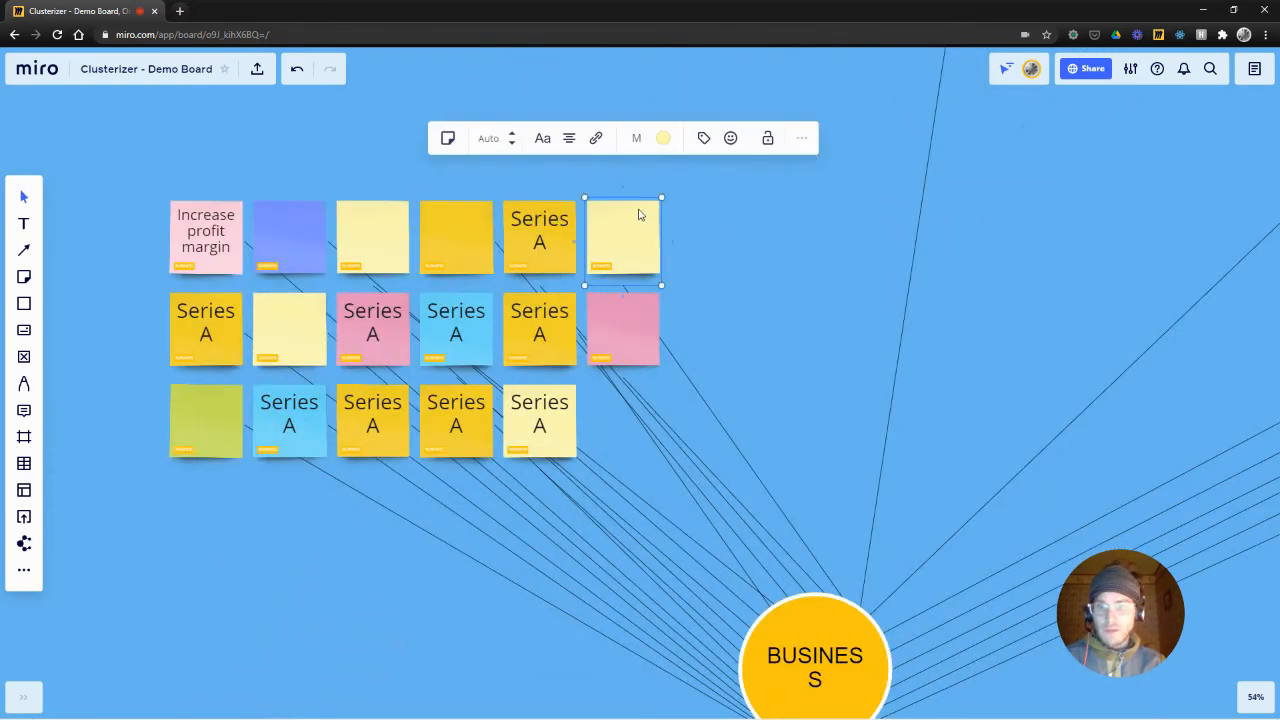
{"action": "scroll", "coordinate": [640, 211], "scroll_direction": "down", "scroll_amount": 10}
{"action": "scroll", "coordinate": [431, 396], "scroll_direction": "down", "scroll_amount": 2}
{"action": "left_click_drag", "start_coordinate": [443, 343], "coordinate": [336, 462]}
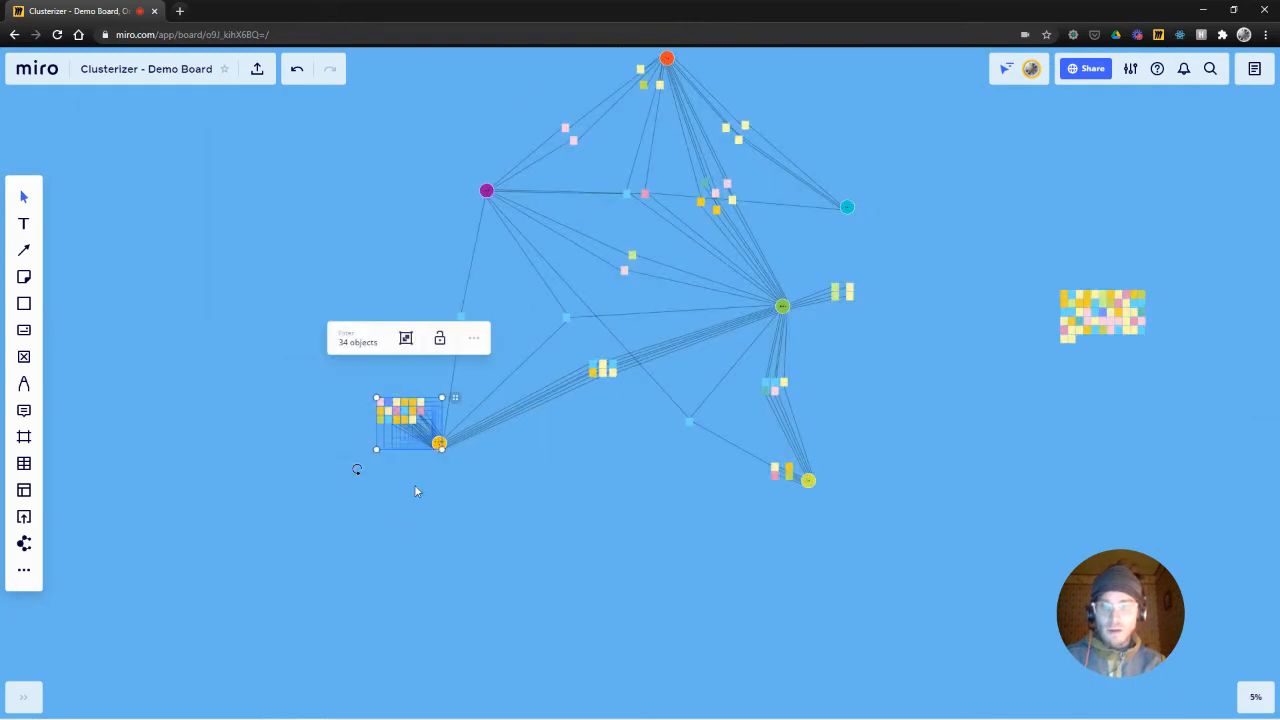
{"action": "left_click", "coordinate": [551, 444]}
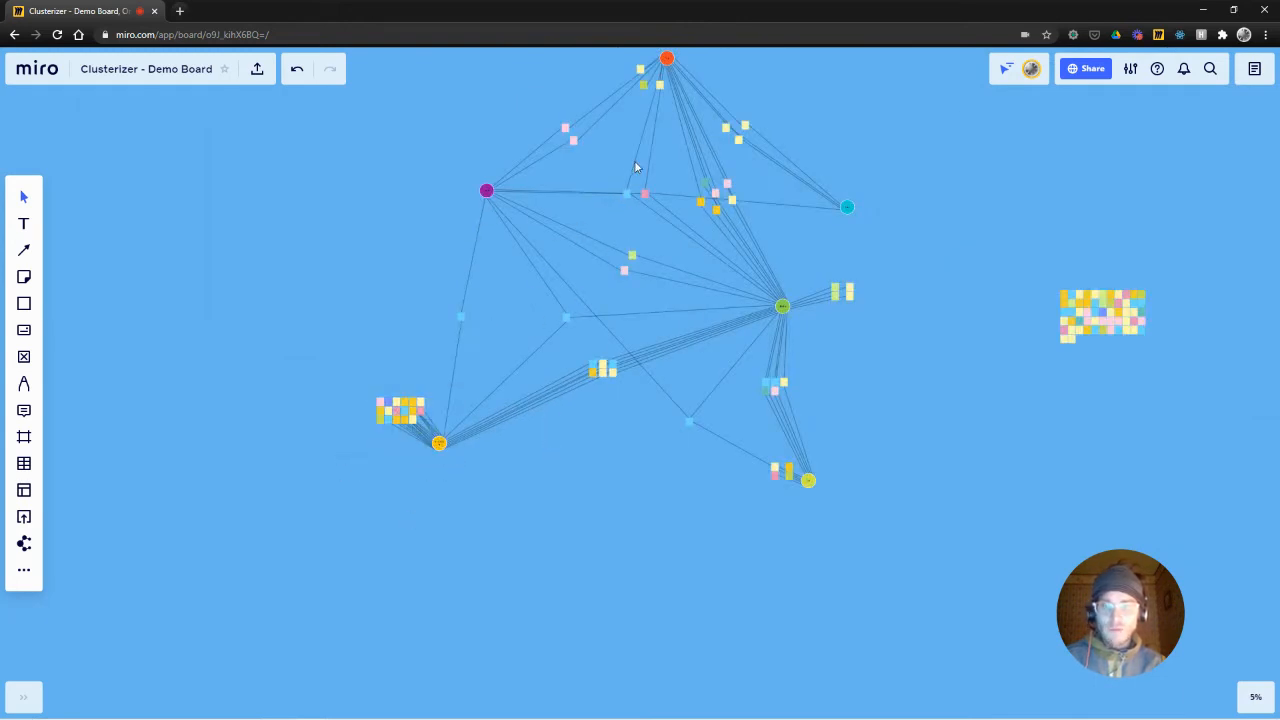
Arrange the three sticky notes connected only to the red Fruit circle in a two-column grid to the circle's left.
{"action": "scroll", "coordinate": [630, 192], "scroll_direction": "up", "scroll_amount": 10}
{"action": "scroll", "coordinate": [593, 358], "scroll_direction": "down", "scroll_amount": 5}
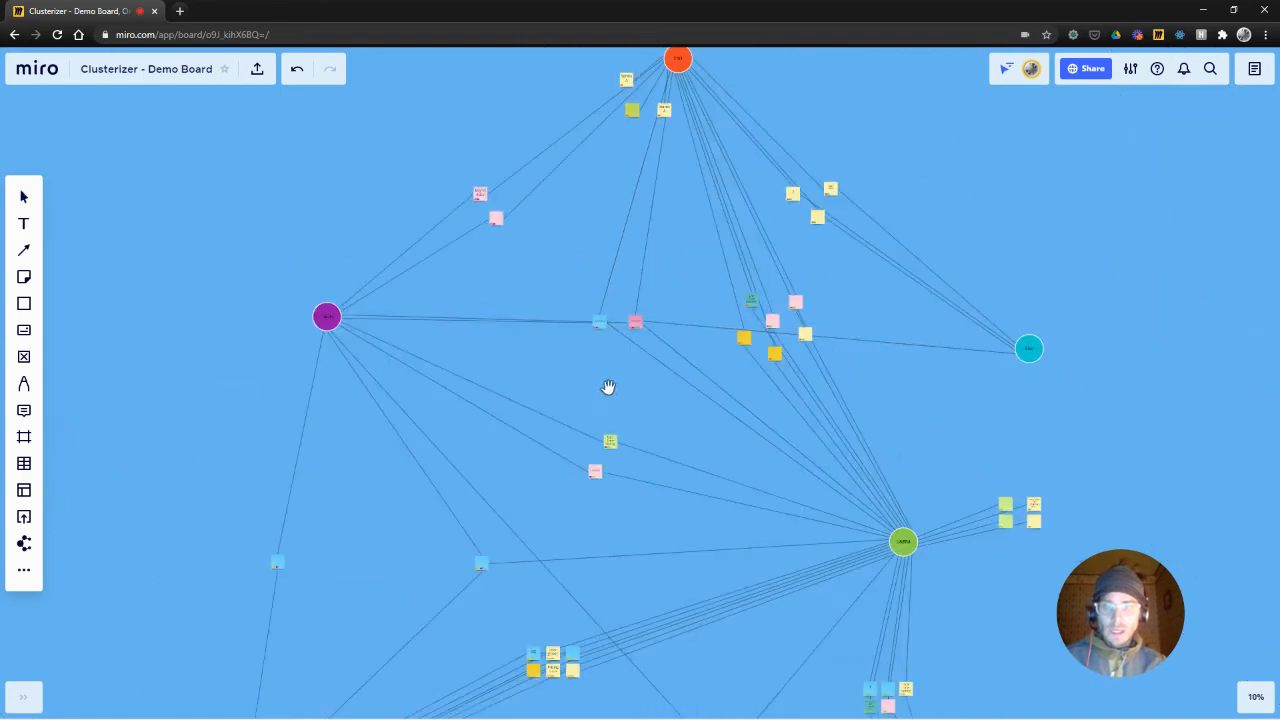
{"action": "left_click_drag", "start_coordinate": [606, 386], "coordinate": [556, 316]}
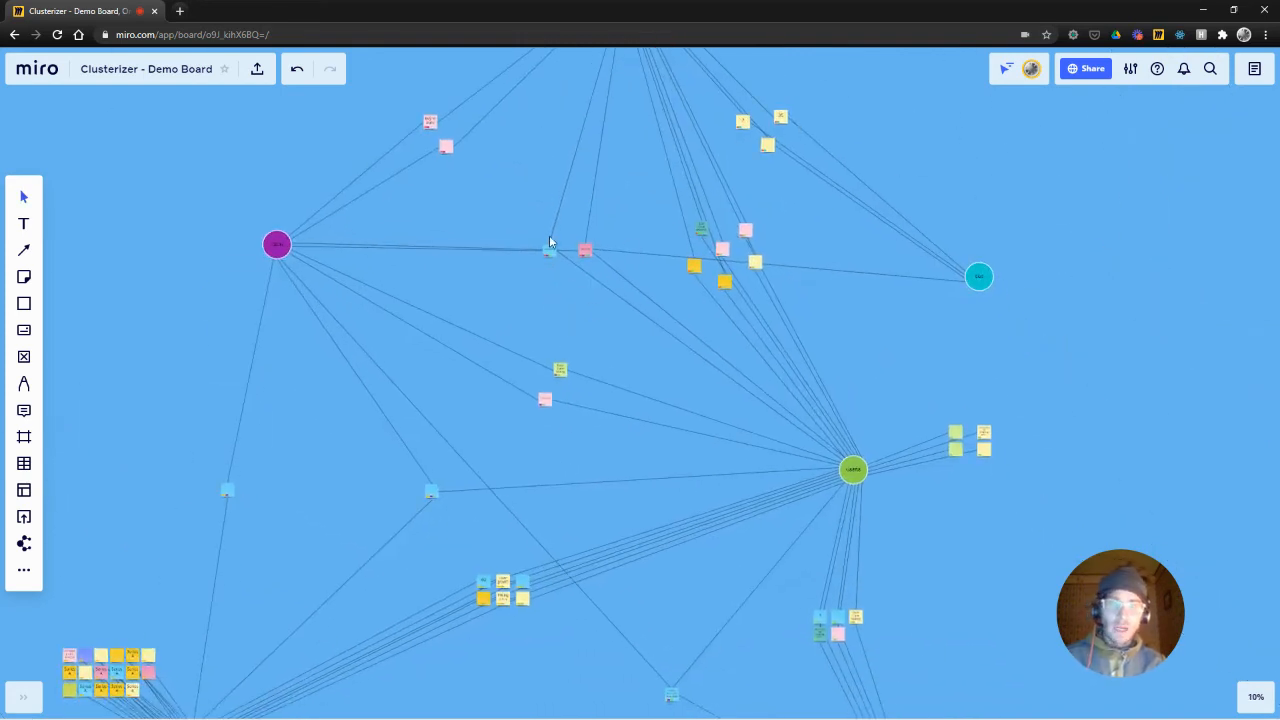
{"action": "scroll", "coordinate": [555, 250], "scroll_direction": "down", "scroll_amount": 2}
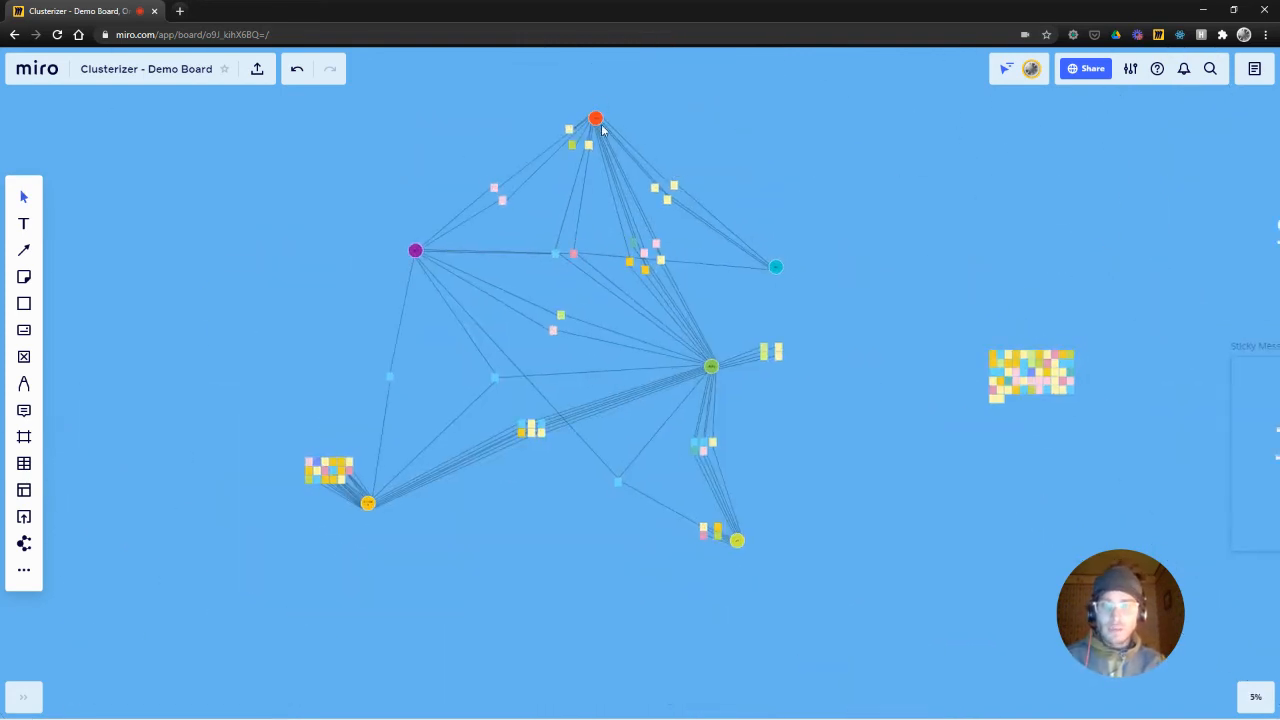
{"action": "scroll", "coordinate": [602, 128], "scroll_direction": "up", "scroll_amount": 2}
{"action": "left_click_drag", "start_coordinate": [518, 103], "coordinate": [528, 134]}
{"action": "left_click", "coordinate": [591, 95]}
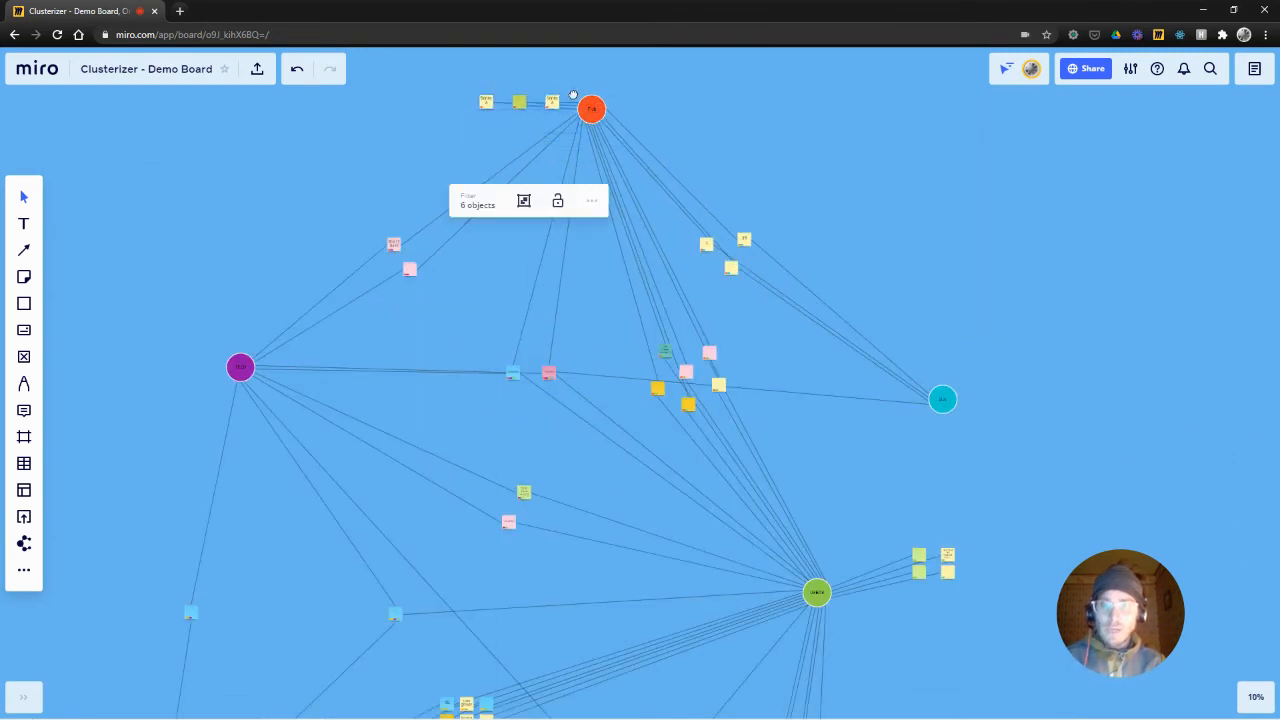
Separate the two central notes, shifting "scalability" slightly left and placing "sharability" below and to the right of it.
{"action": "scroll", "coordinate": [544, 400], "scroll_direction": "up", "scroll_amount": 5}
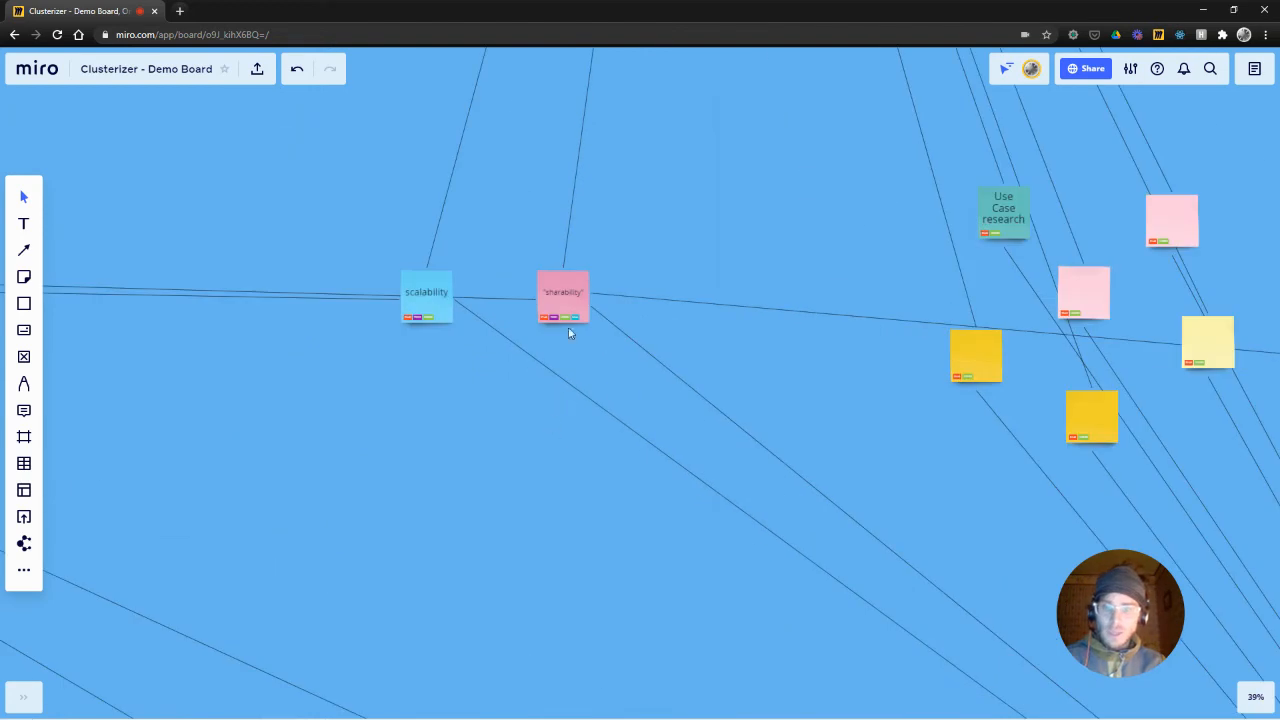
{"action": "left_click_drag", "start_coordinate": [559, 292], "coordinate": [511, 410]}
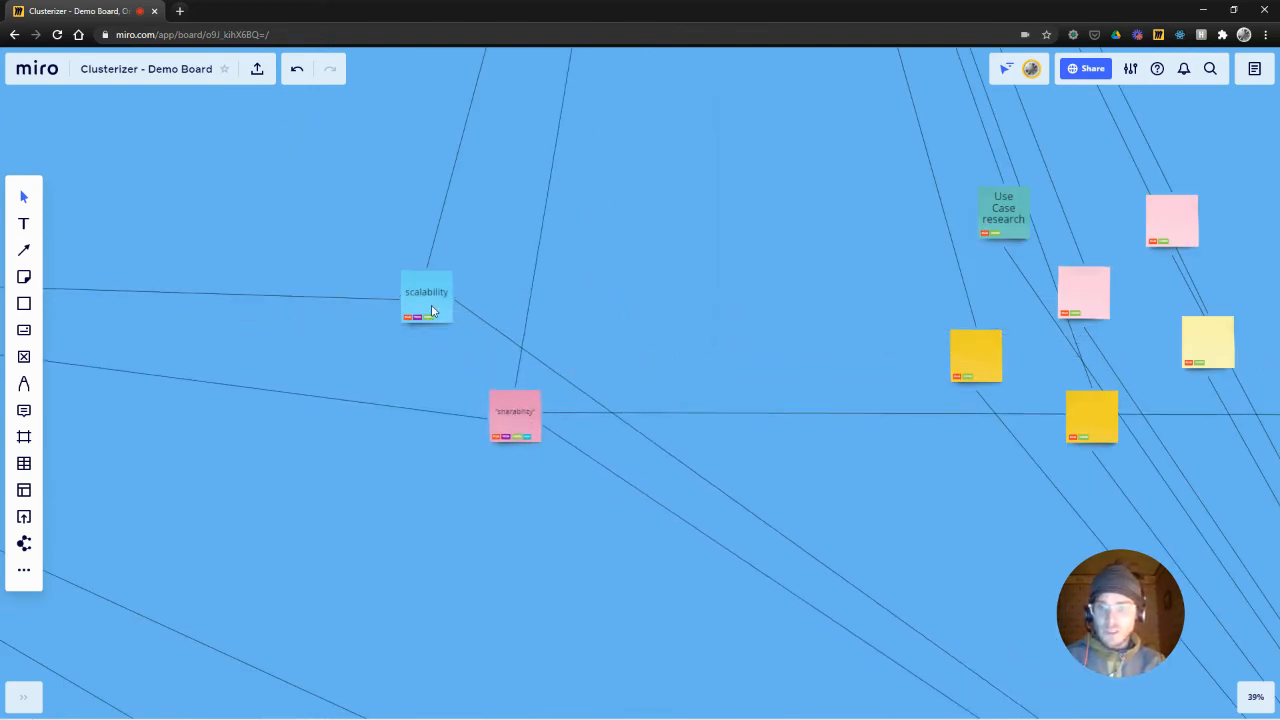
{"action": "left_click_drag", "start_coordinate": [432, 311], "coordinate": [397, 313]}
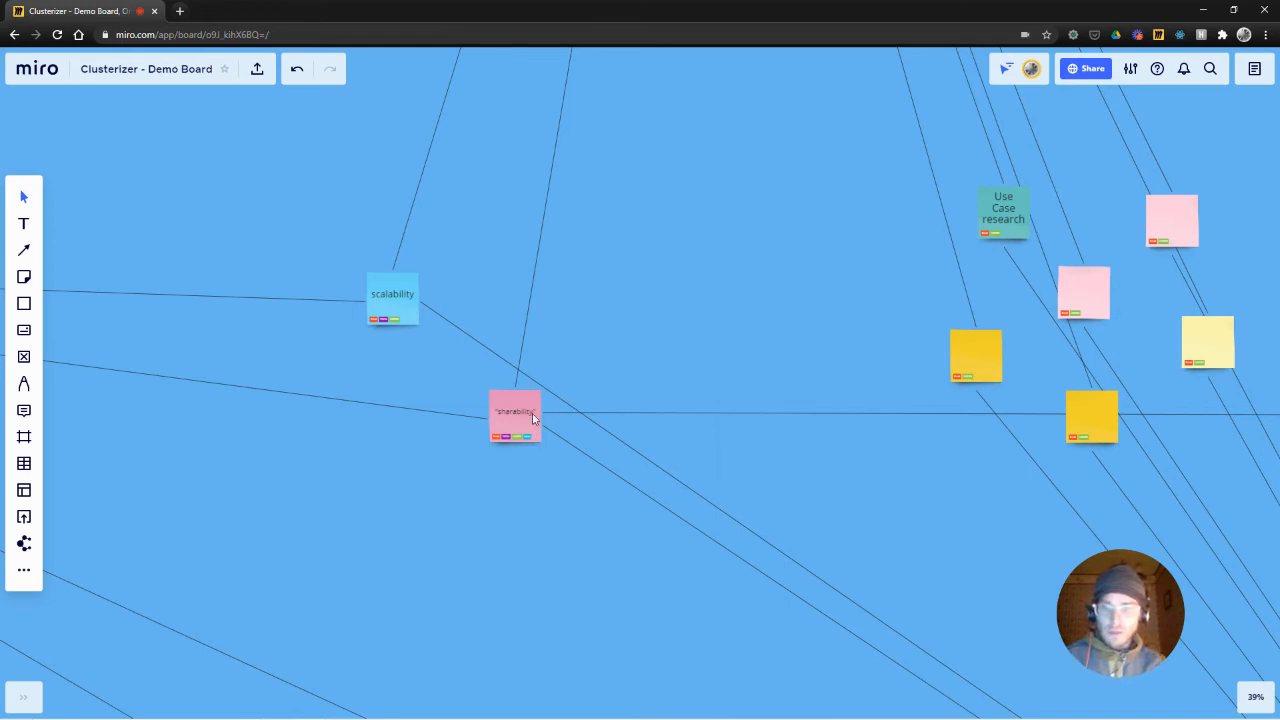
{"action": "left_click_drag", "start_coordinate": [536, 436], "coordinate": [484, 430]}
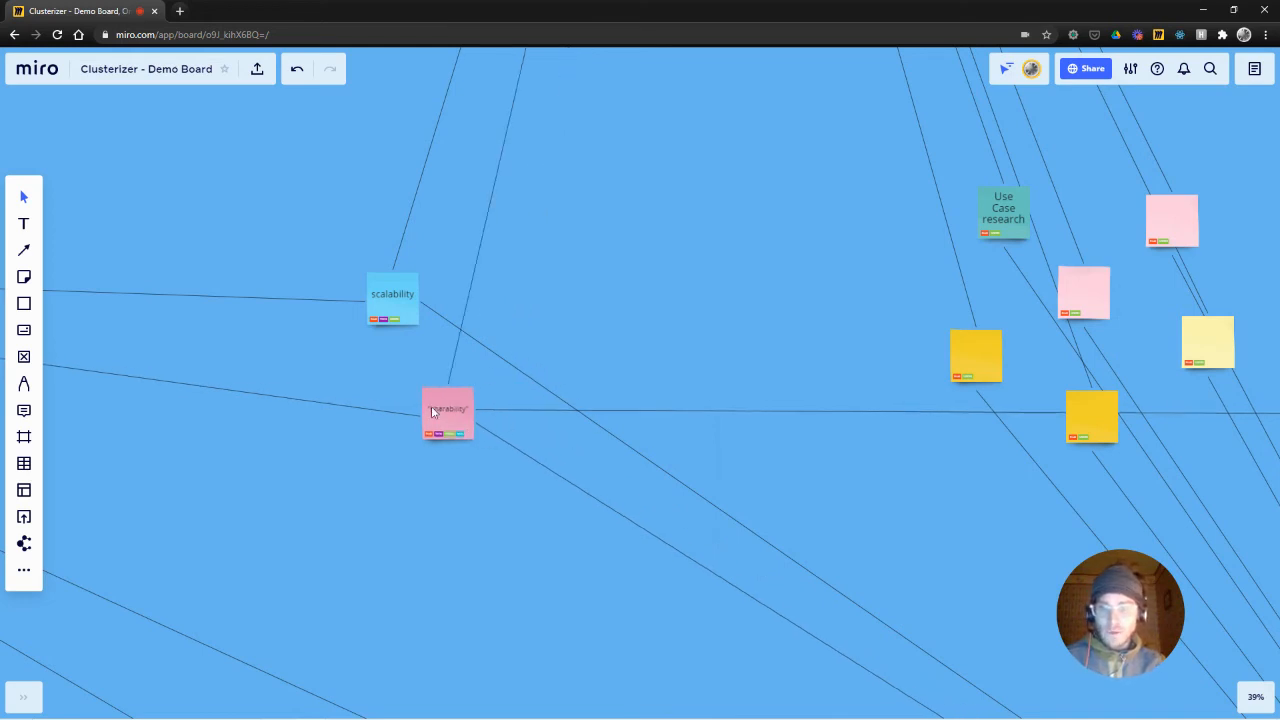
Trace the "sharability" note's line to the blue circle and compare its tags with those of "scalability".
{"action": "scroll", "coordinate": [435, 428], "scroll_direction": "down", "scroll_amount": 5}
{"action": "scroll", "coordinate": [764, 414], "scroll_direction": "up", "scroll_amount": 5}
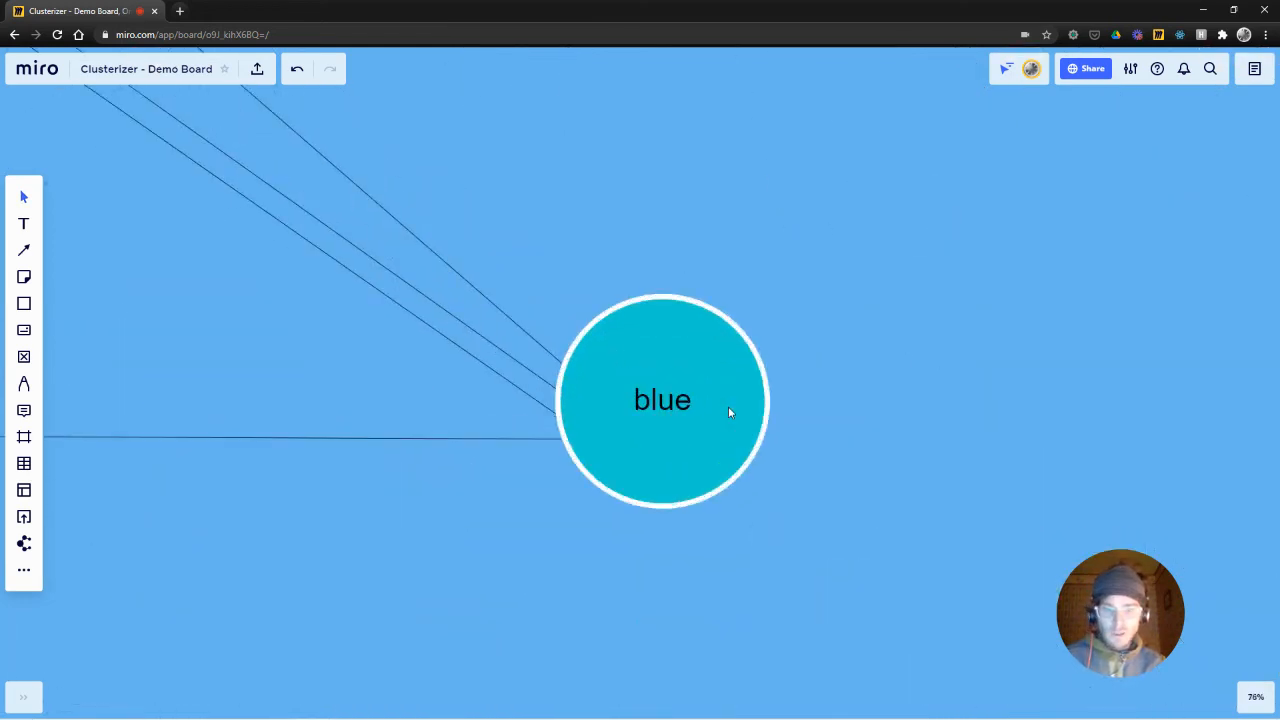
{"action": "scroll", "coordinate": [728, 406], "scroll_direction": "down", "scroll_amount": 3}
{"action": "scroll", "coordinate": [718, 414], "scroll_direction": "down", "scroll_amount": 2}
{"action": "left_click_drag", "start_coordinate": [471, 440], "coordinate": [608, 440]}
{"action": "scroll", "coordinate": [510, 426], "scroll_direction": "up", "scroll_amount": 6}
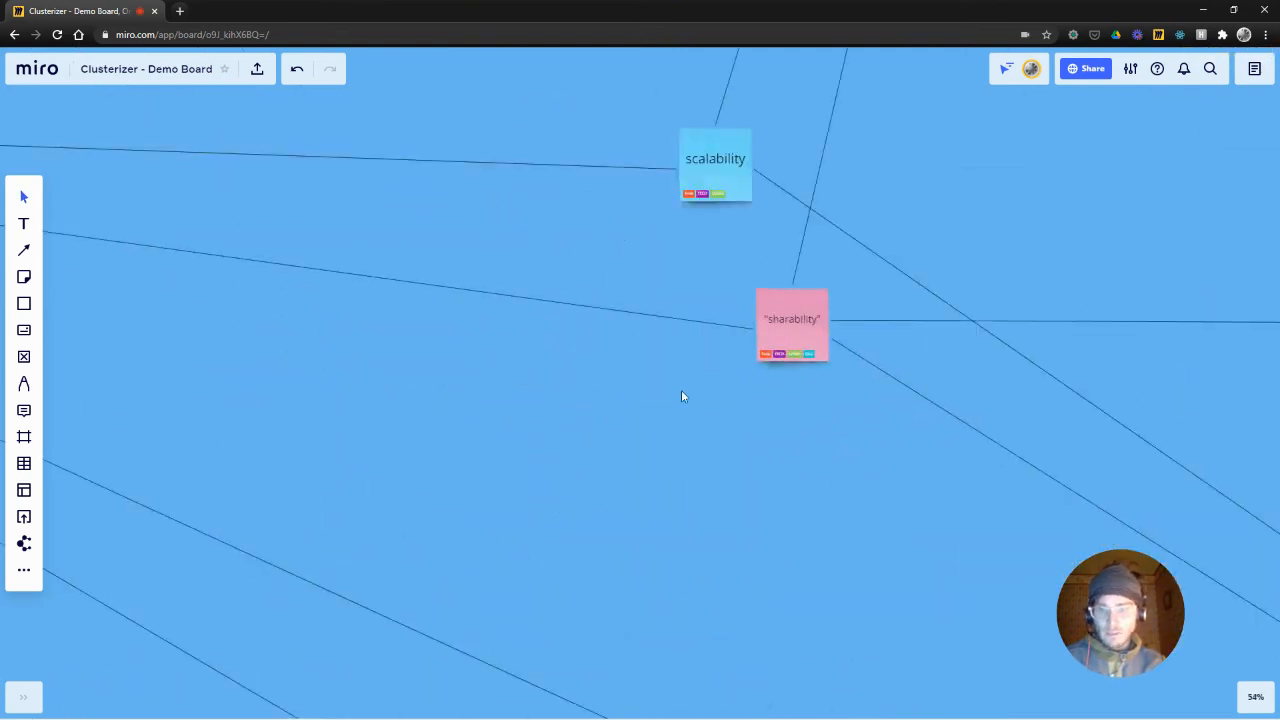
{"action": "left_click_drag", "start_coordinate": [766, 382], "coordinate": [526, 472]}
{"action": "scroll", "coordinate": [540, 440], "scroll_direction": "down", "scroll_amount": 4}
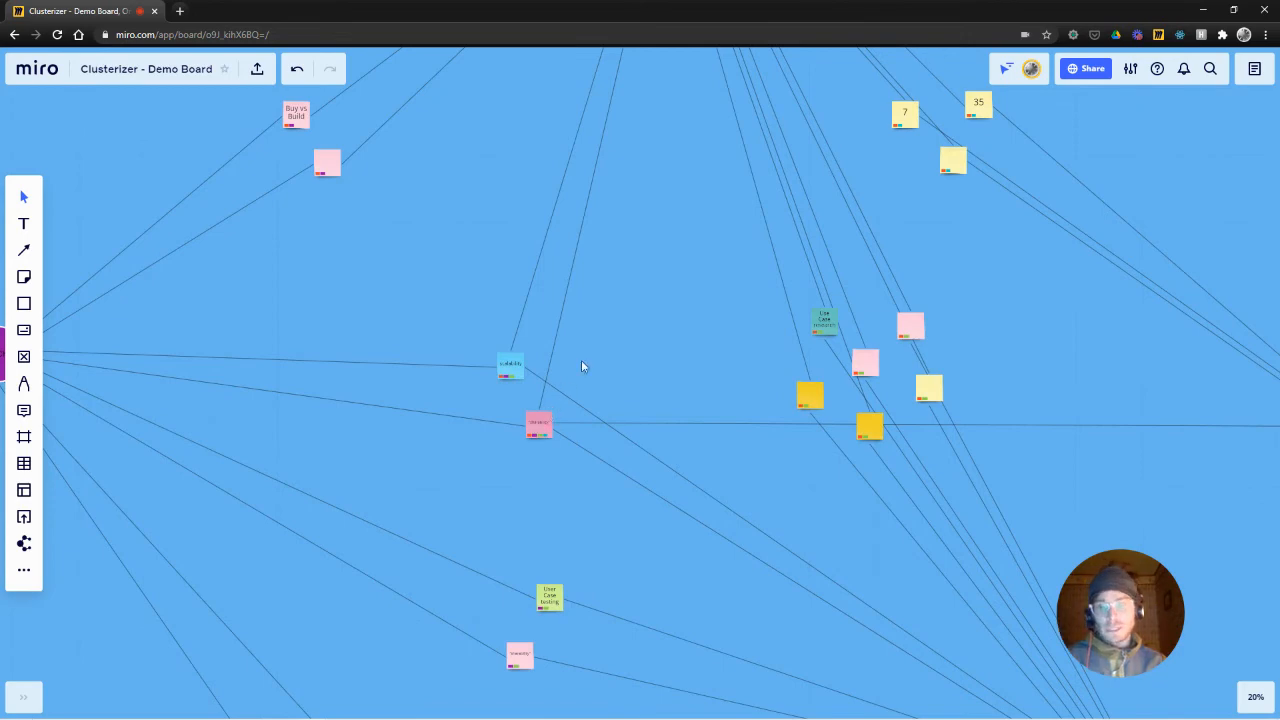
Arrange the six notes shared by the red and green circles into a compact two-row grid.
{"action": "scroll", "coordinate": [581, 366], "scroll_direction": "down", "scroll_amount": 4}
{"action": "left_click_drag", "start_coordinate": [611, 306], "coordinate": [600, 354]}
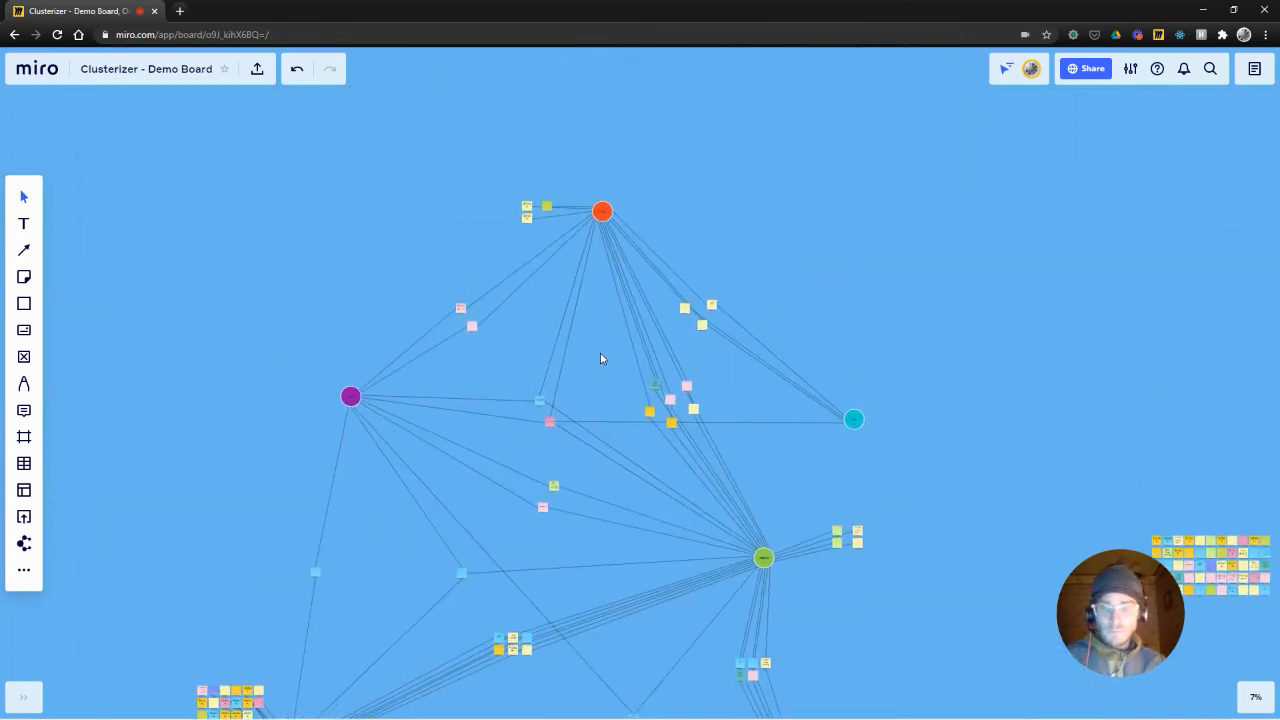
{"action": "left_click_drag", "start_coordinate": [717, 358], "coordinate": [627, 453]}
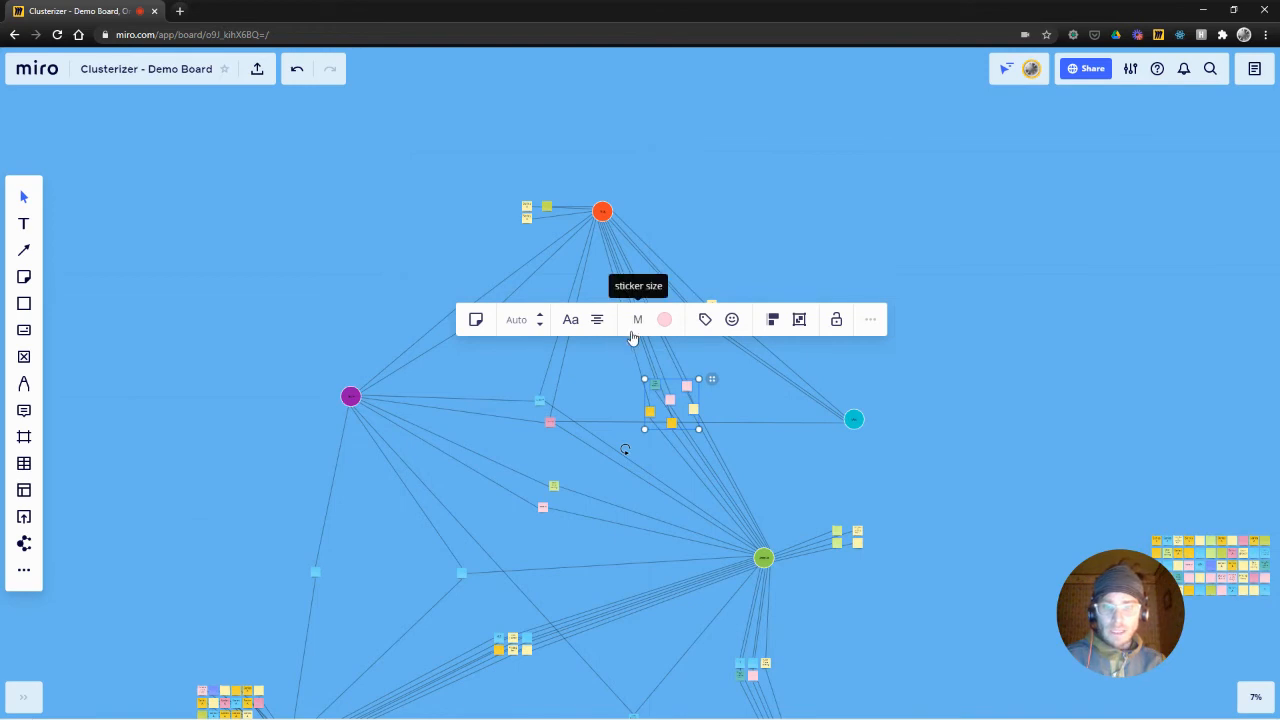
{"action": "left_click", "coordinate": [711, 379]}
{"action": "left_click", "coordinate": [797, 356]}
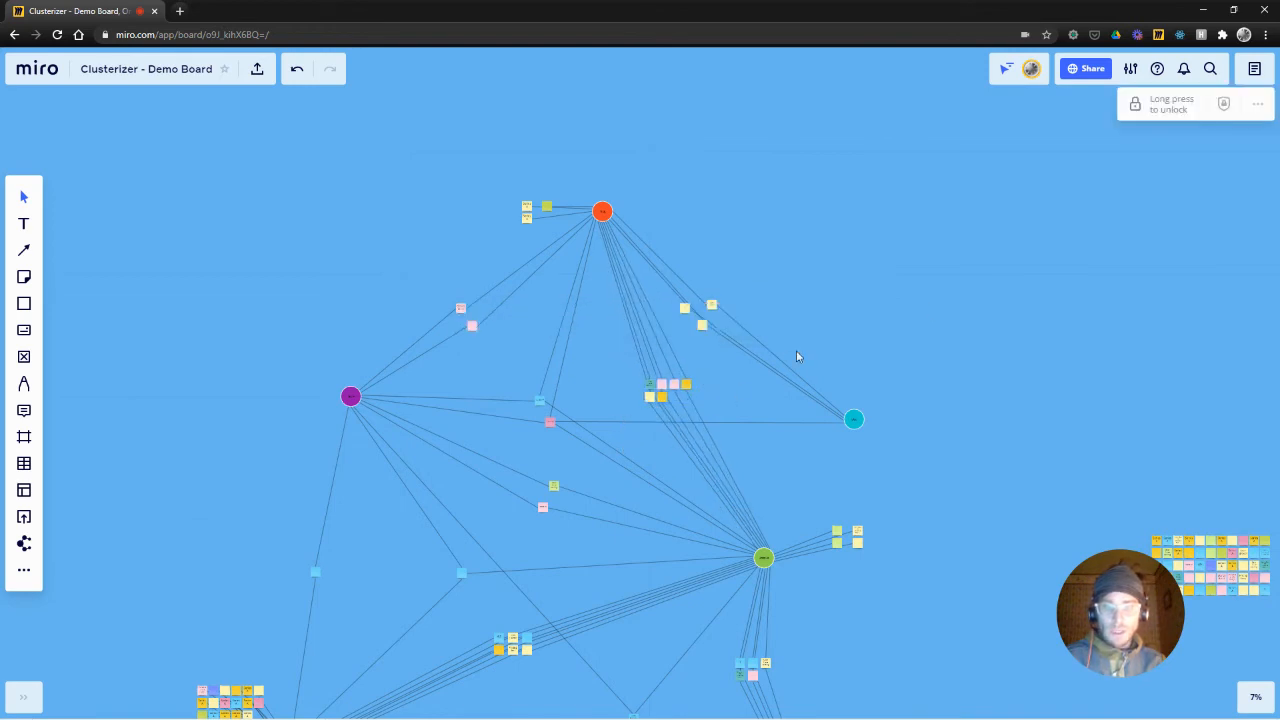
Select the whole cluster network, filter the selection down to its connection lines and delete them.
{"action": "left_click_drag", "start_coordinate": [865, 333], "coordinate": [840, 212]}
{"action": "scroll", "coordinate": [840, 212], "scroll_direction": "down", "scroll_amount": 3}
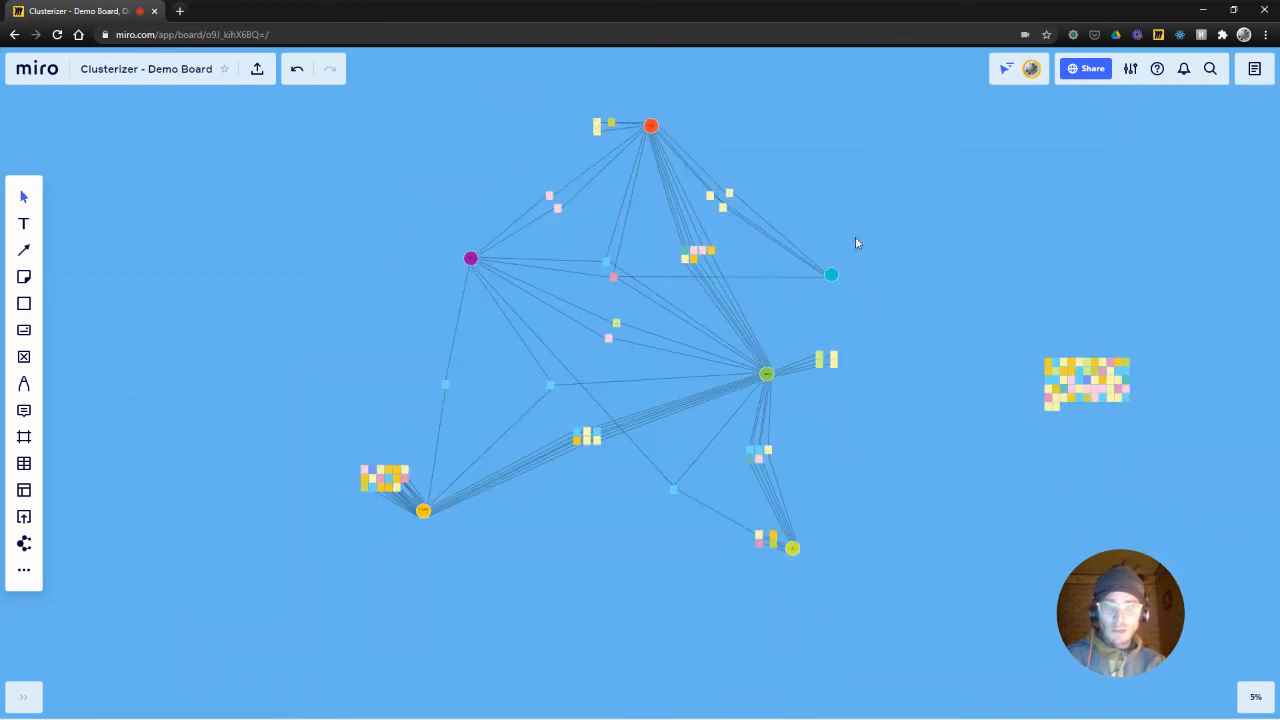
{"action": "left_click_drag", "start_coordinate": [914, 179], "coordinate": [889, 206]}
{"action": "left_click_drag", "start_coordinate": [931, 122], "coordinate": [316, 679]}
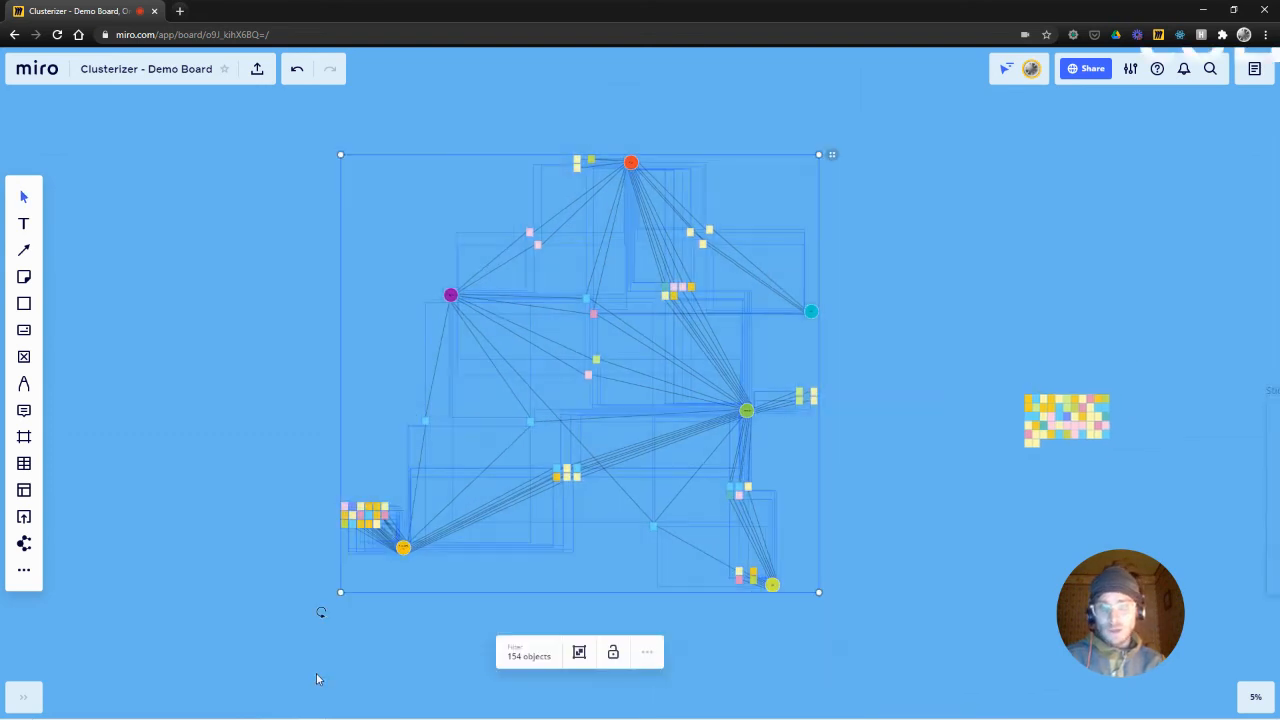
{"action": "left_click", "coordinate": [535, 656]}
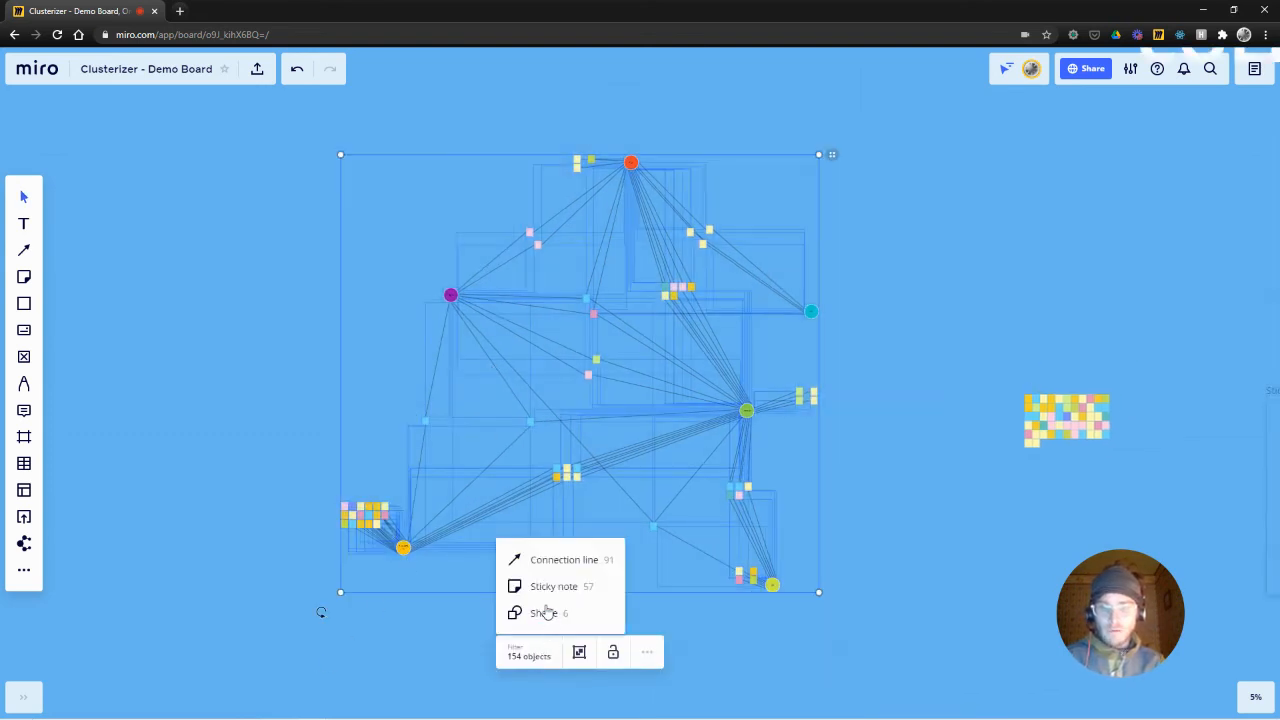
{"action": "left_click", "coordinate": [559, 560]}
{"action": "key", "text": "Delete"}
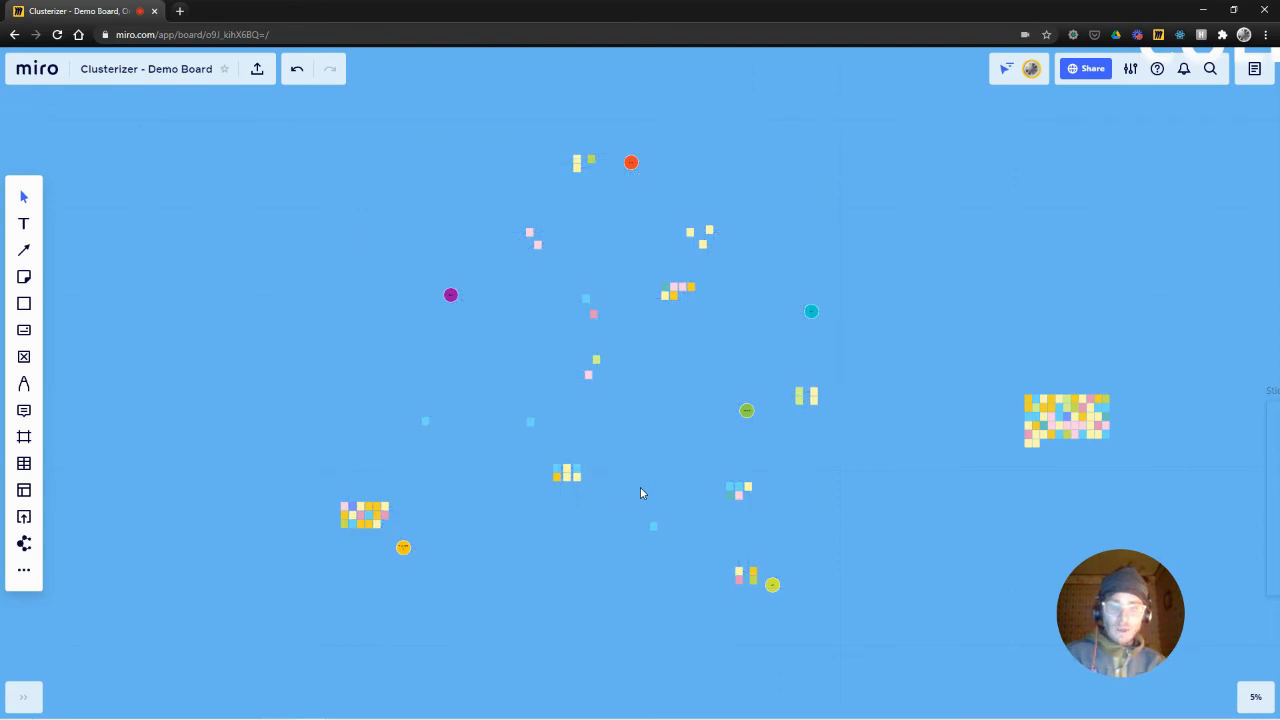
Select the remaining network objects, filter the selection down to the shapes and delete the coloured circles.
{"action": "left_click_drag", "start_coordinate": [880, 118], "coordinate": [282, 692]}
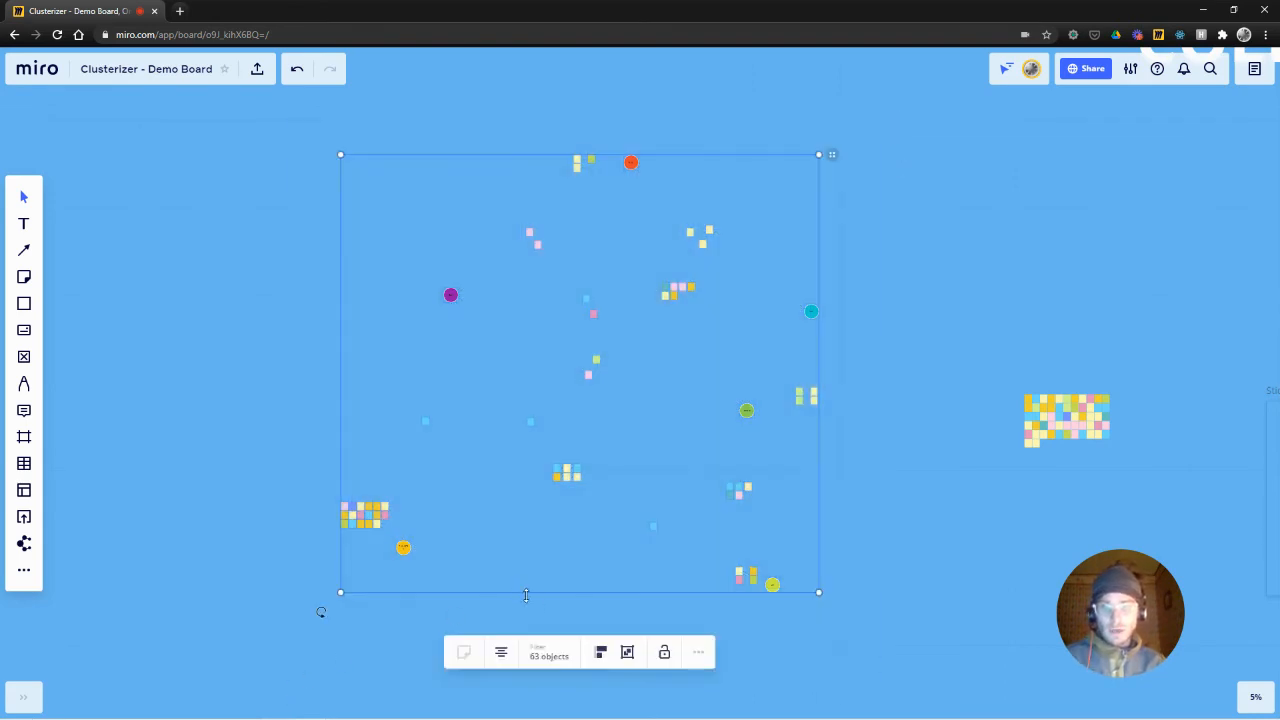
{"action": "left_click", "coordinate": [540, 658]}
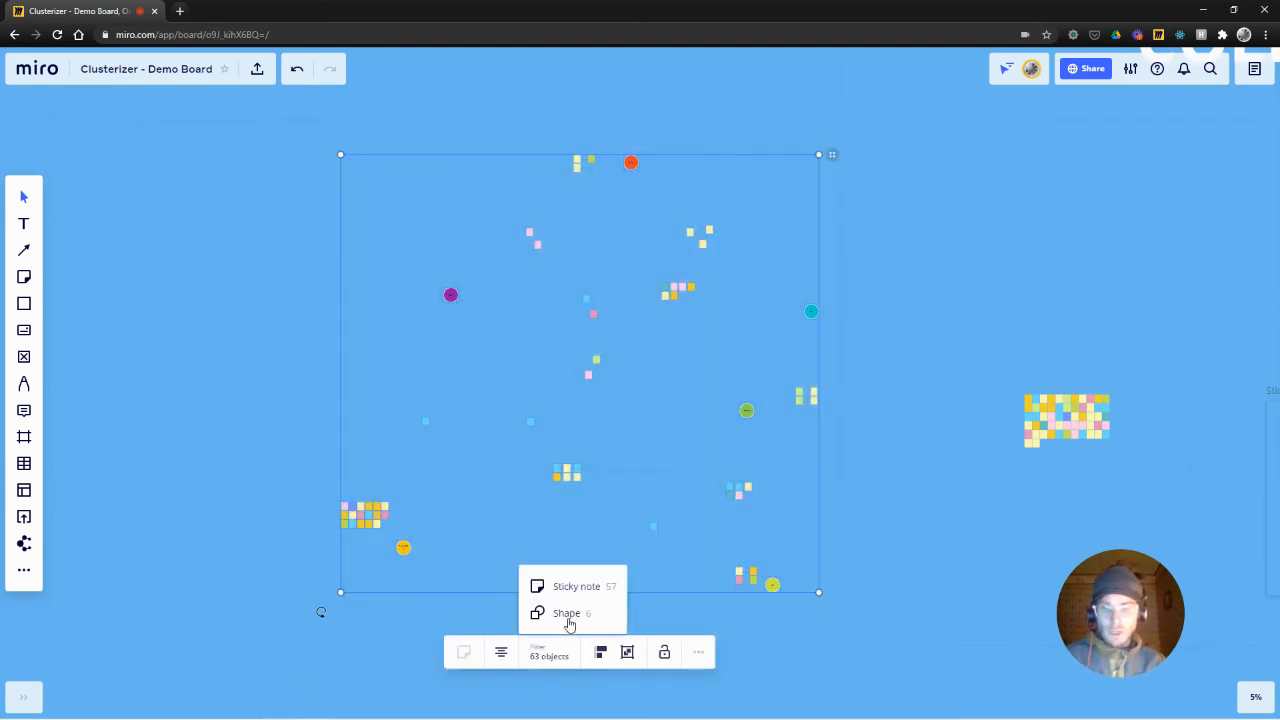
{"action": "left_click", "coordinate": [567, 617]}
{"action": "key", "text": "Delete"}
{"action": "left_click", "coordinate": [768, 316]}
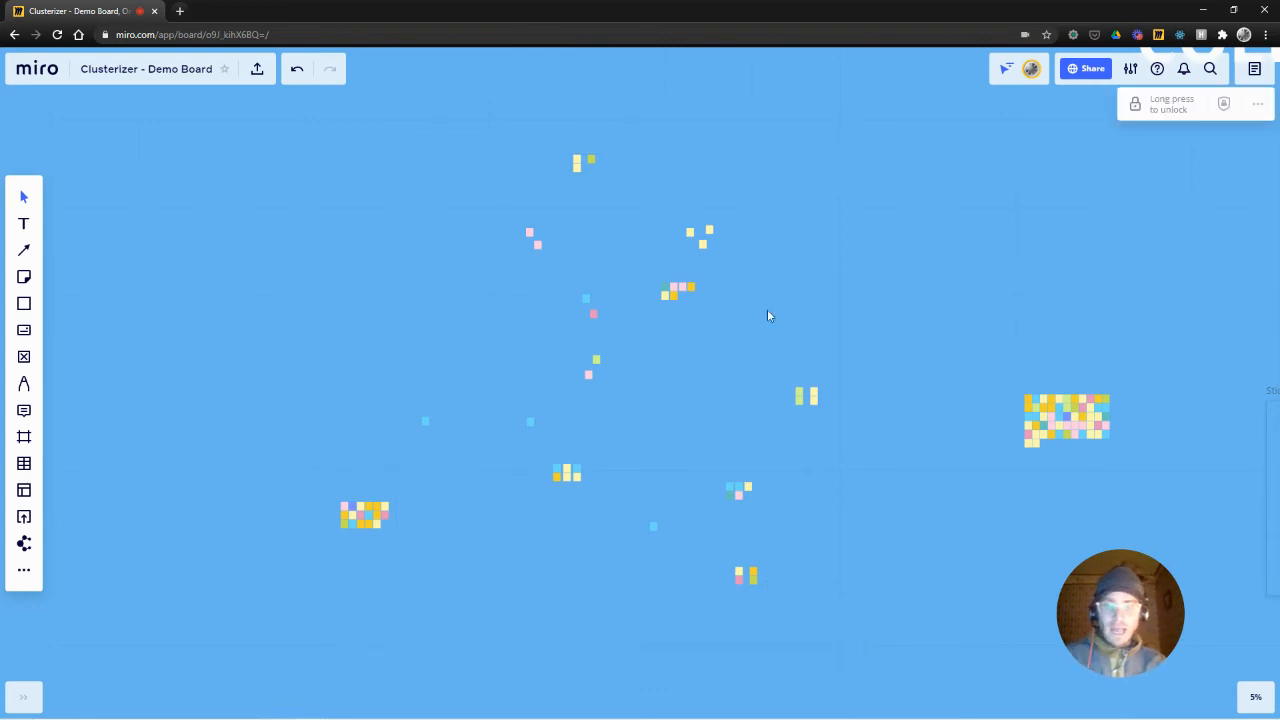
Line up the large note grid, the single blue note, the pink pair and the six-note group in one row above.
{"action": "left_click", "coordinate": [364, 514]}
{"action": "left_click_drag", "start_coordinate": [364, 514], "coordinate": [342, 192]}
{"action": "left_click", "coordinate": [425, 421]}
{"action": "left_click", "coordinate": [423, 406]}
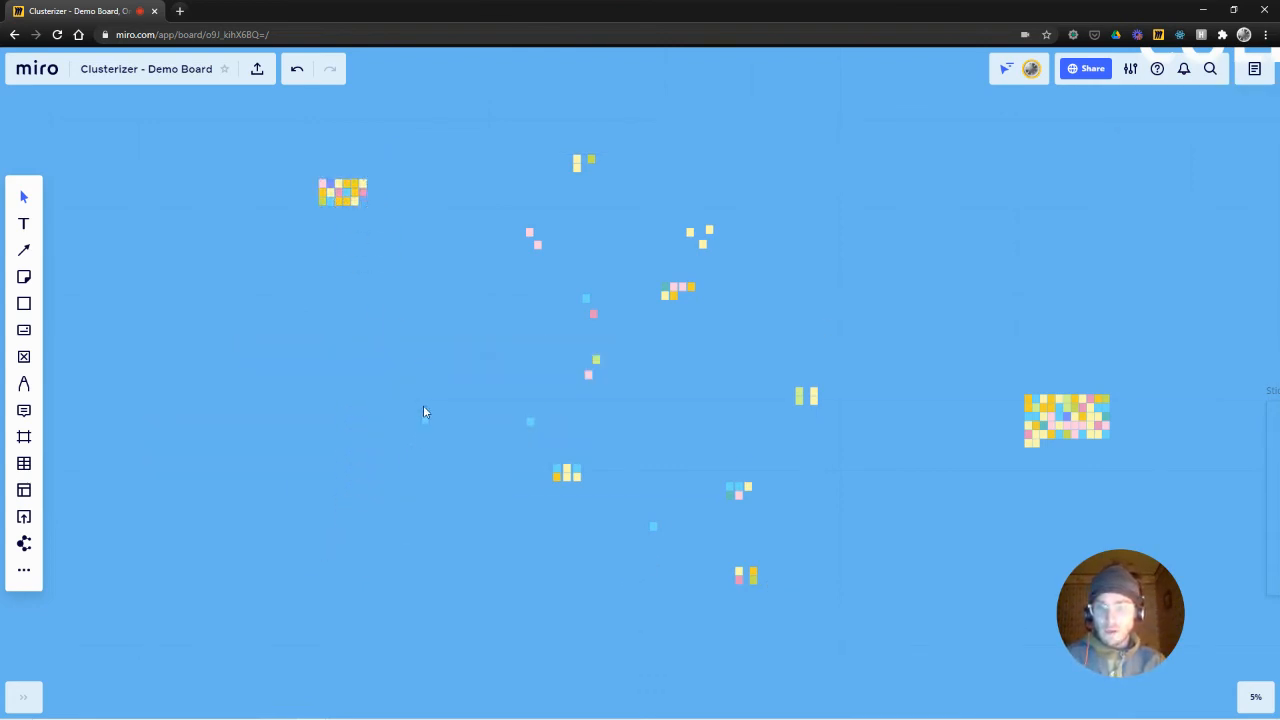
{"action": "left_click", "coordinate": [417, 192]}
{"action": "left_click_drag", "start_coordinate": [560, 215], "coordinate": [460, 207]}
{"action": "left_click_drag", "start_coordinate": [608, 424], "coordinate": [506, 192]}
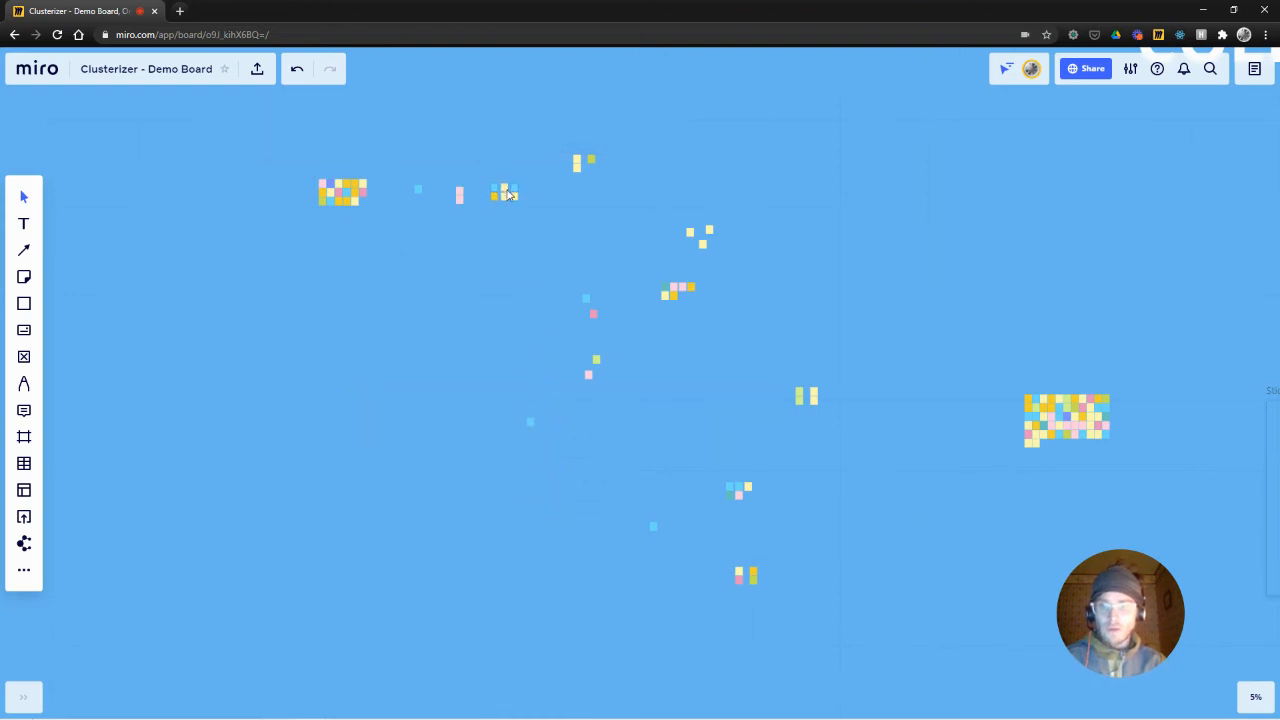
Move the next blue note, the three yellow notes and the other two-row note group into a second row beneath the first.
{"action": "left_click_drag", "start_coordinate": [556, 385], "coordinate": [488, 466]}
{"action": "left_click_drag", "start_coordinate": [530, 428], "coordinate": [516, 277]}
{"action": "left_click", "coordinate": [525, 388]}
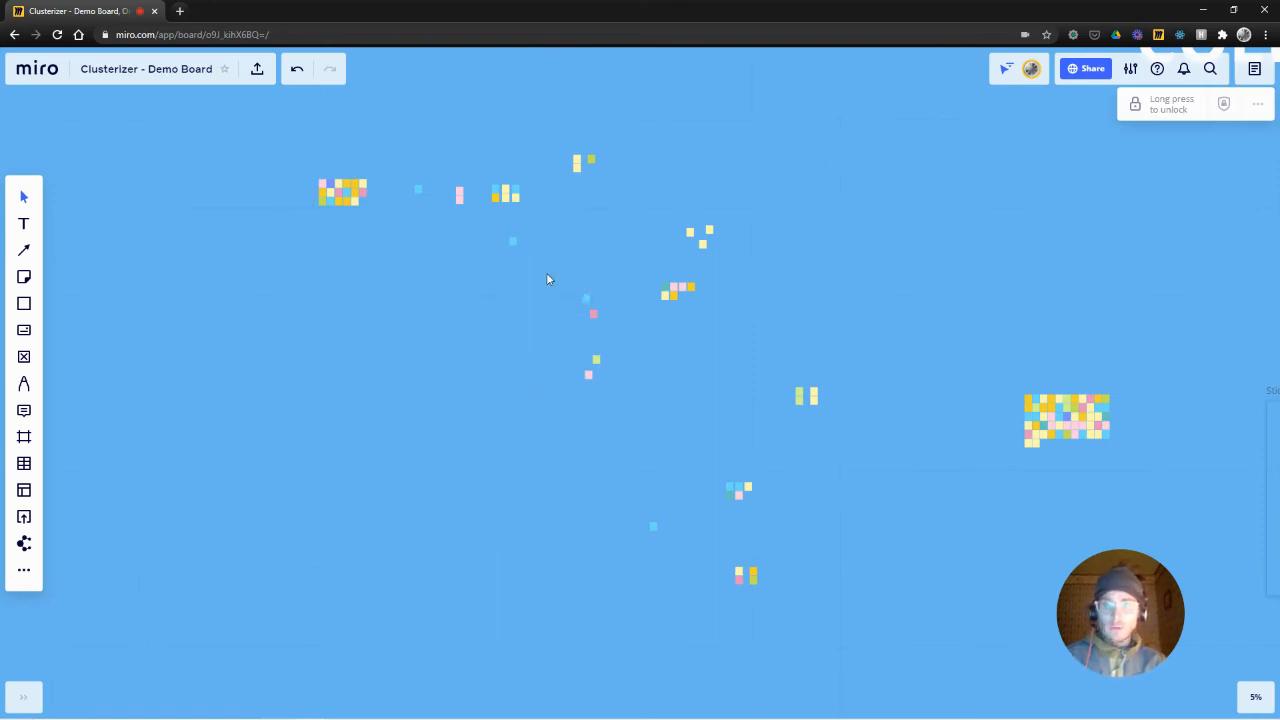
{"action": "left_click_drag", "start_coordinate": [728, 215], "coordinate": [424, 244]}
{"action": "left_click", "coordinate": [677, 291]}
{"action": "left_click", "coordinate": [516, 241]}
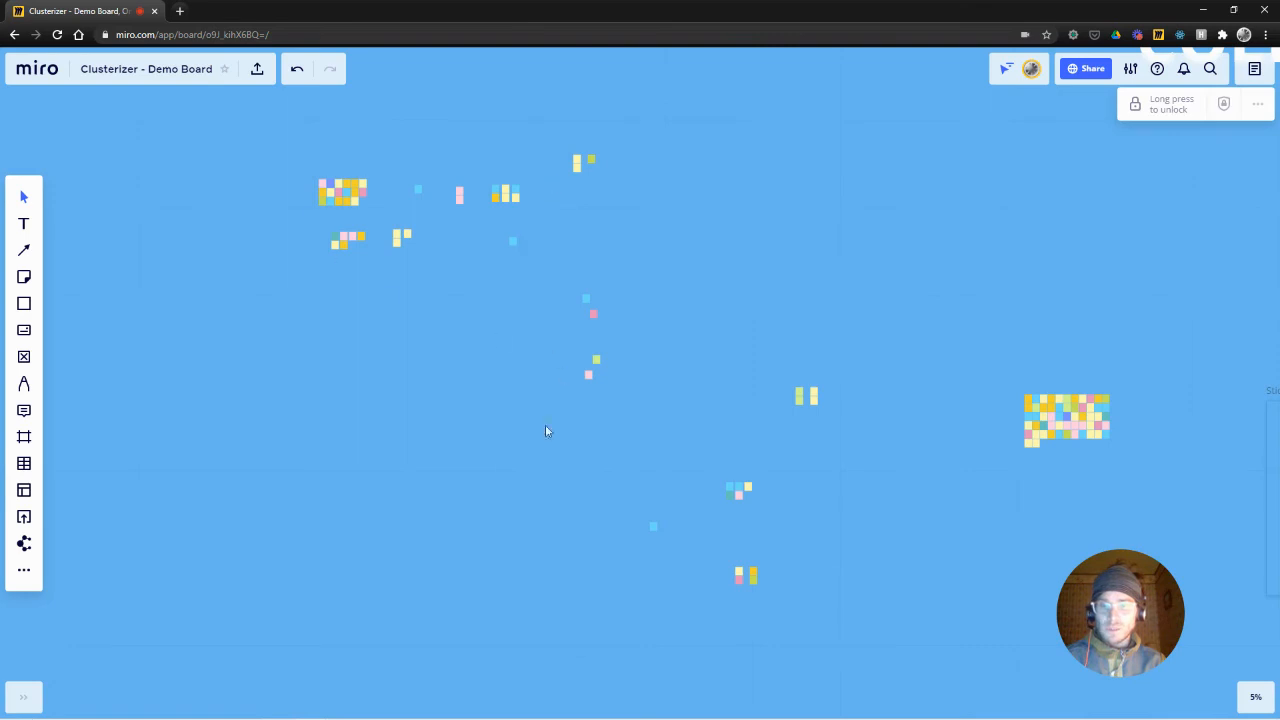
Undo the note moves, the circle and connection line deletions, and the grid arrangement of the six shared notes.
{"action": "key", "text": "ctrl+z"}
{"action": "key", "text": "ctrl+z"}
{"action": "key", "text": "ctrl+z"}
{"action": "key", "text": "ctrl+z"}
{"action": "key", "text": "ctrl+z"}
{"action": "key", "text": "ctrl+z"}
{"action": "key", "text": "ctrl+z"}
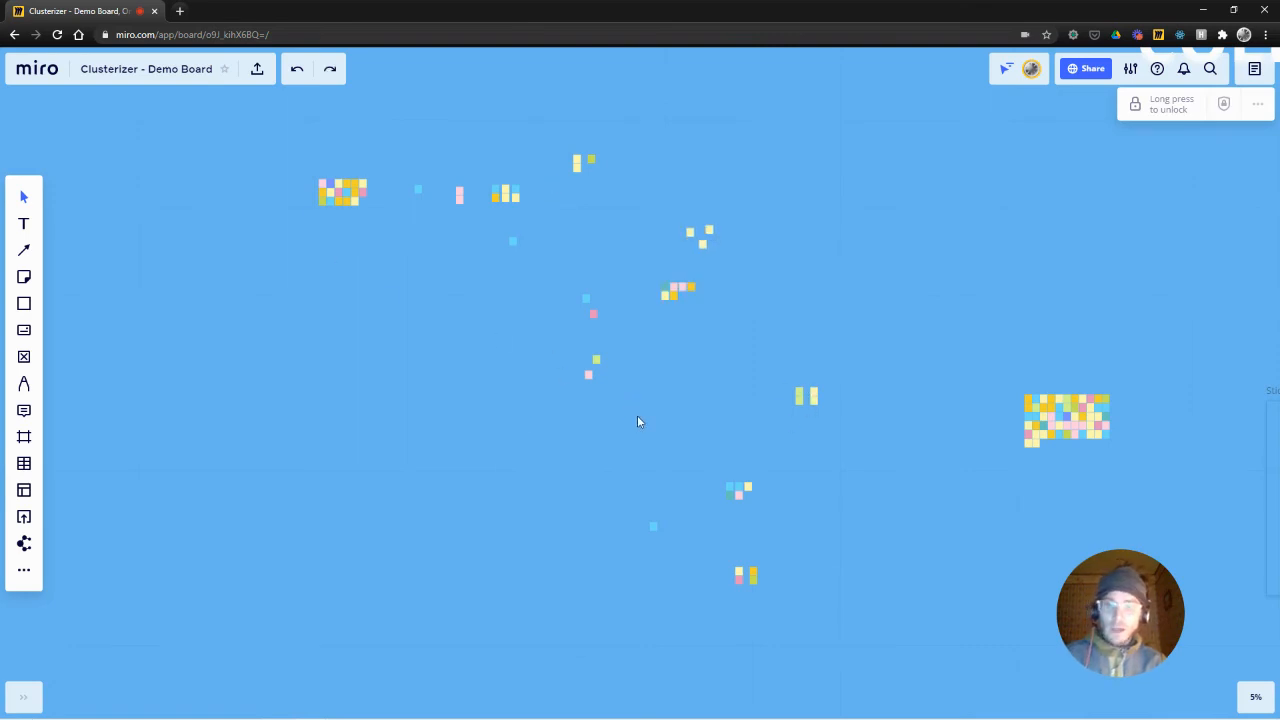
{"action": "key", "text": "ctrl+z"}
{"action": "key", "text": "ctrl+z"}
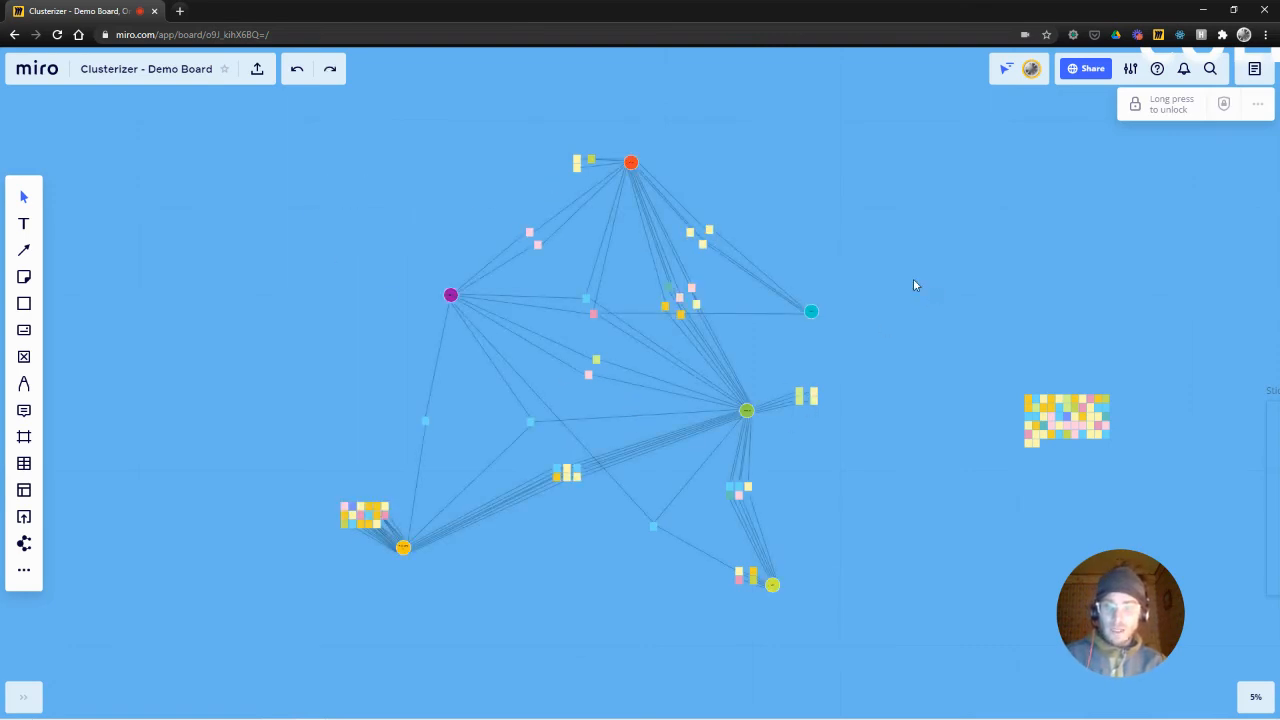
Arrange the six notes shared by the red and green circles in a three-column, two-row grid.
{"action": "left_click_drag", "start_coordinate": [880, 110], "coordinate": [354, 600]}
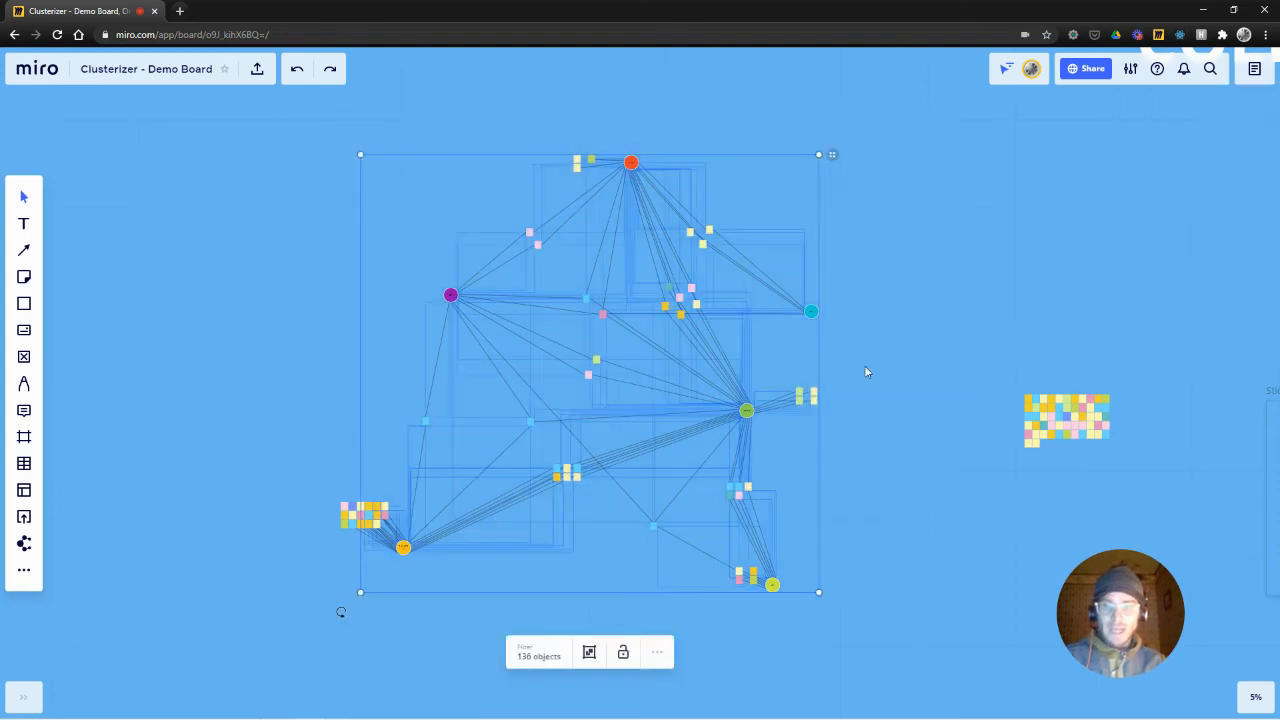
{"action": "left_click", "coordinate": [864, 365]}
{"action": "left_click_drag", "start_coordinate": [722, 275], "coordinate": [672, 350]}
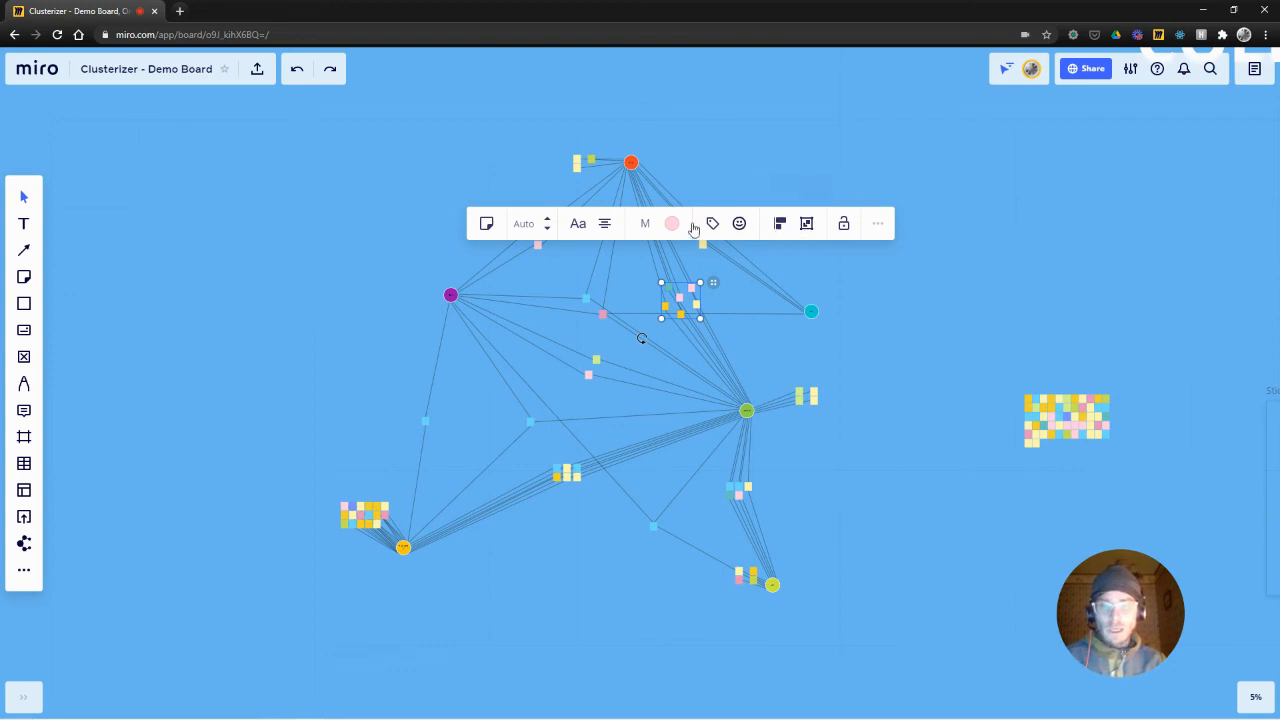
{"action": "left_click_drag", "start_coordinate": [715, 281], "coordinate": [701, 283]}
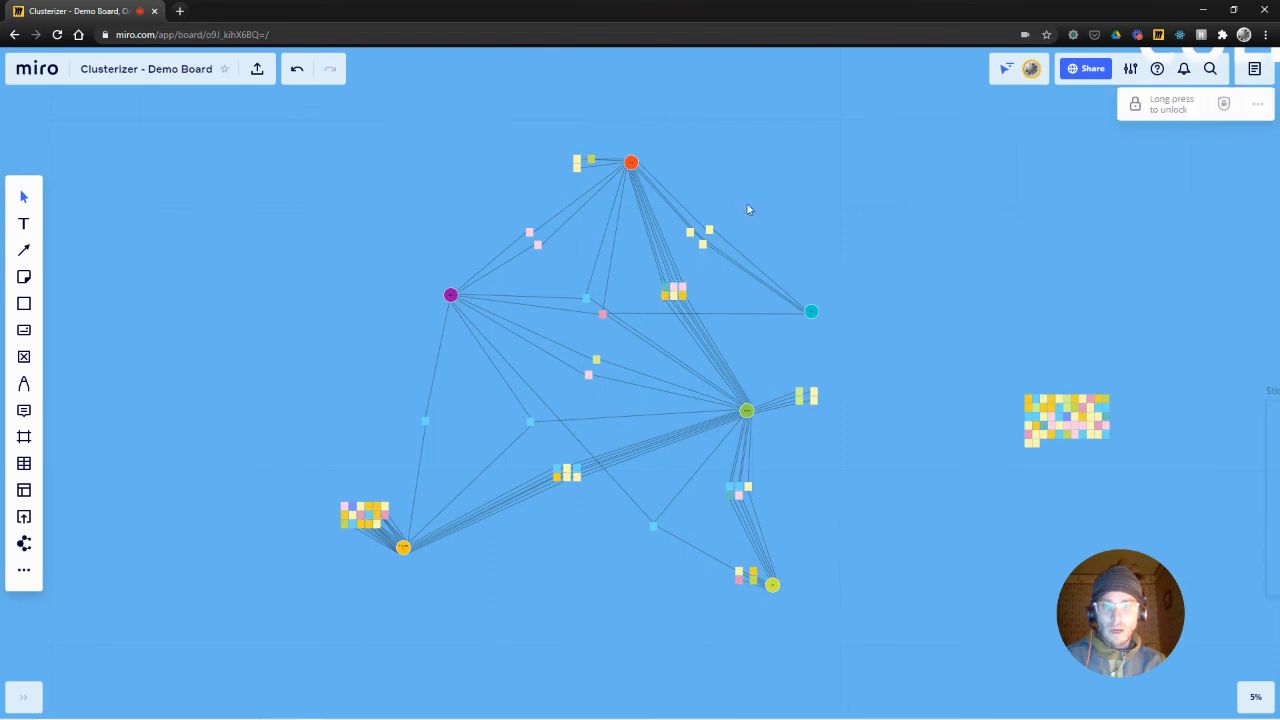
Arrange the three yellow notes between the red and blue circles in a two-column grid, undoing any extra note shift.
{"action": "left_click_drag", "start_coordinate": [740, 200], "coordinate": [680, 274]}
{"action": "left_click", "coordinate": [725, 226]}
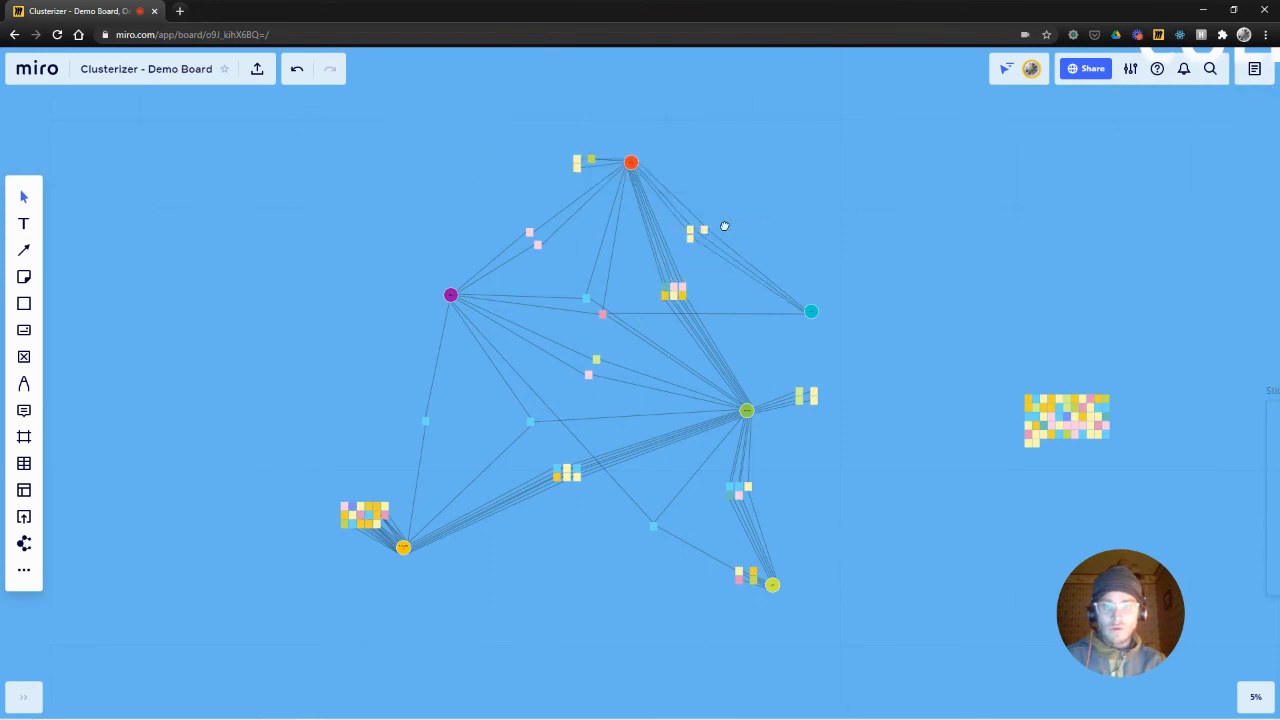
{"action": "left_click", "coordinate": [706, 236]}
{"action": "left_click_drag", "start_coordinate": [703, 232], "coordinate": [711, 233]}
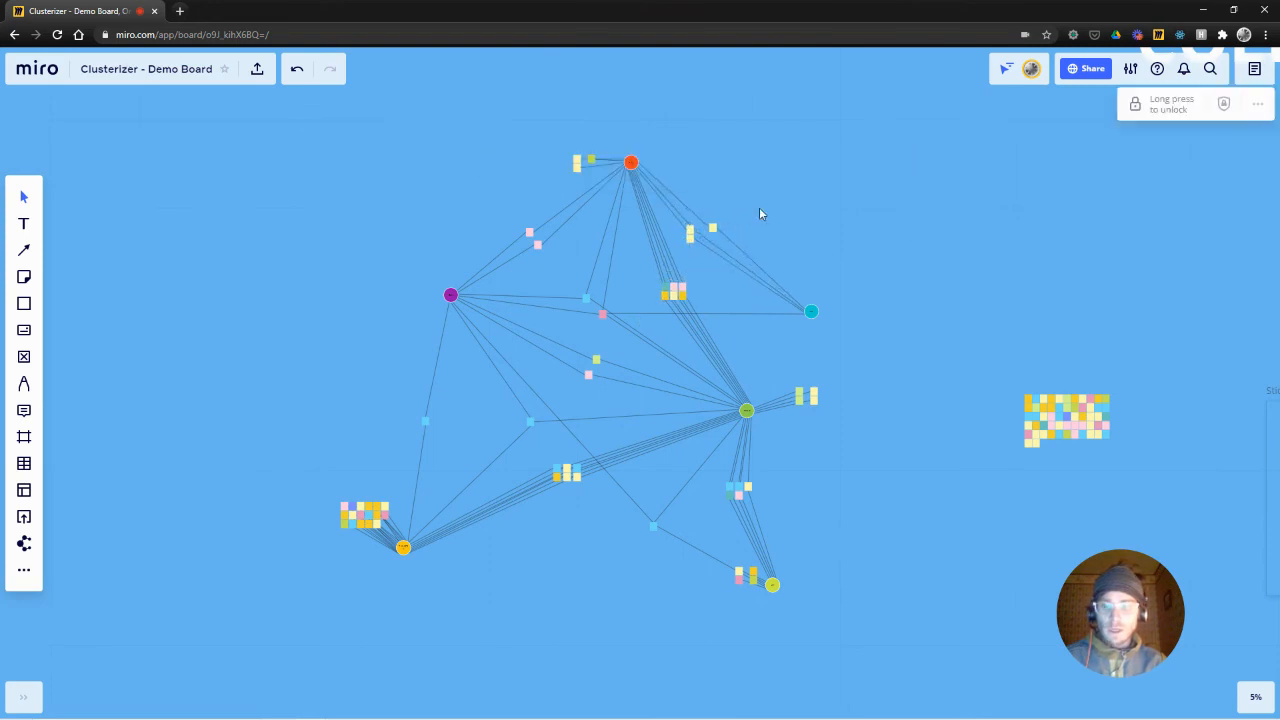
{"action": "key", "text": "ctrl+z"}
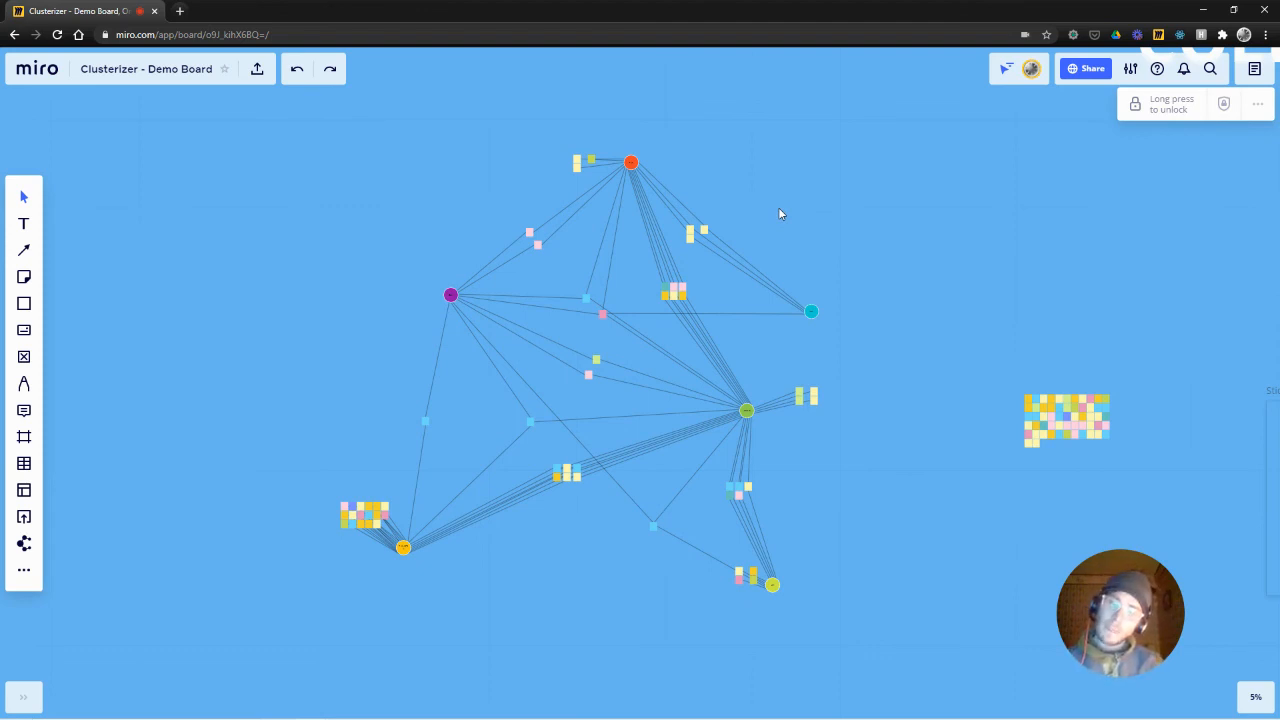
Inspect the tags on the six-note grid shared by the BUSINESS and green circles, including "User growth" and "Pricing tiers".
{"action": "scroll", "coordinate": [537, 508], "scroll_direction": "up", "scroll_amount": 5}
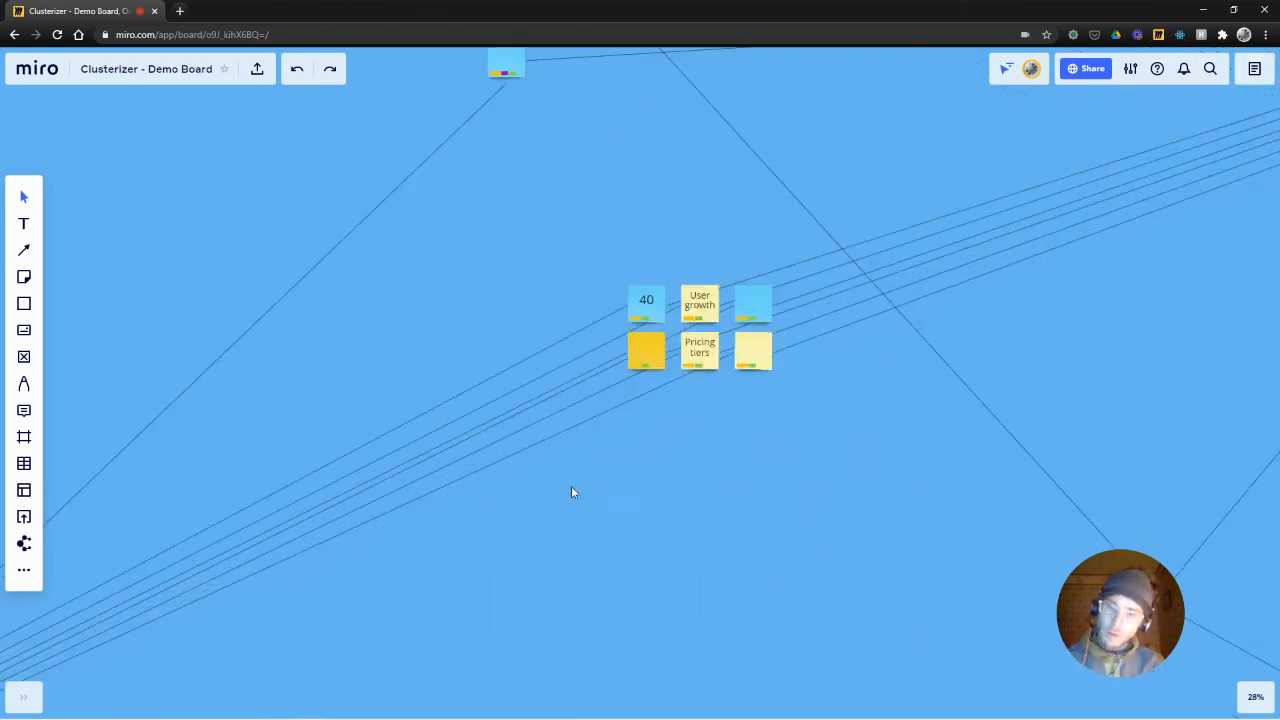
{"action": "scroll", "coordinate": [665, 447], "scroll_direction": "up", "scroll_amount": 2}
{"action": "left_click_drag", "start_coordinate": [743, 420], "coordinate": [623, 440]}
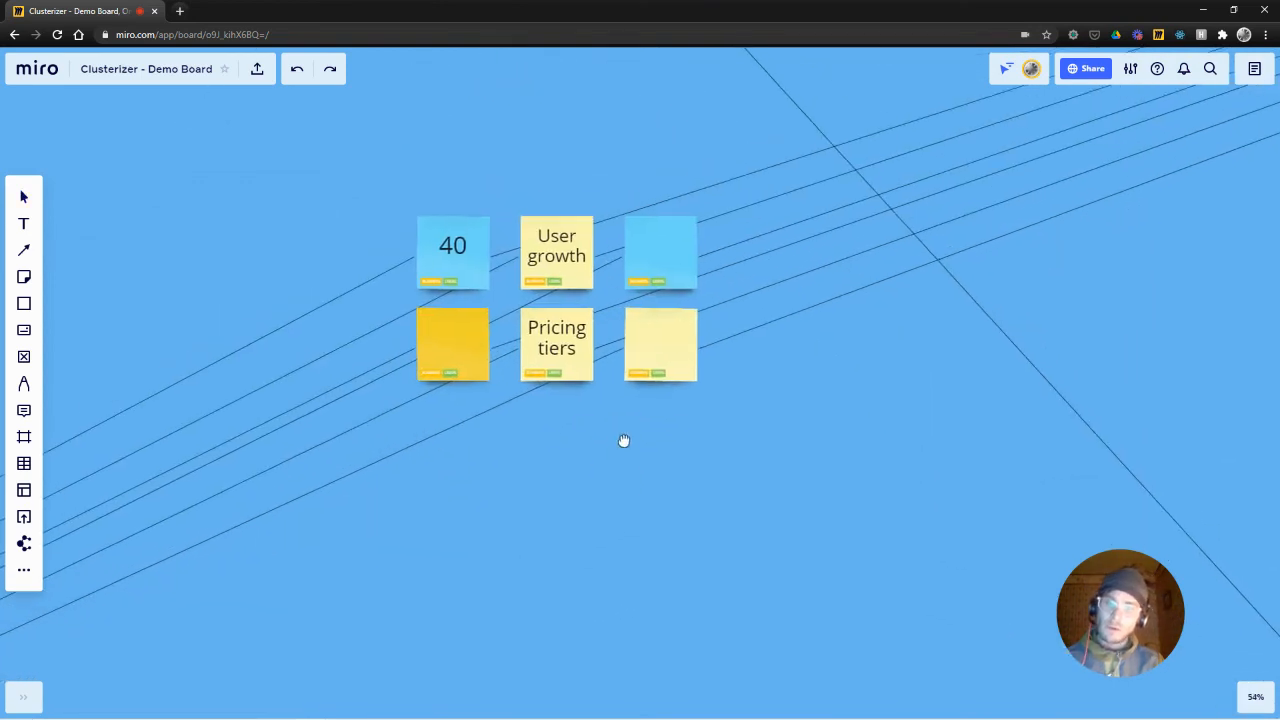
{"action": "left_click_drag", "start_coordinate": [728, 130], "coordinate": [368, 514]}
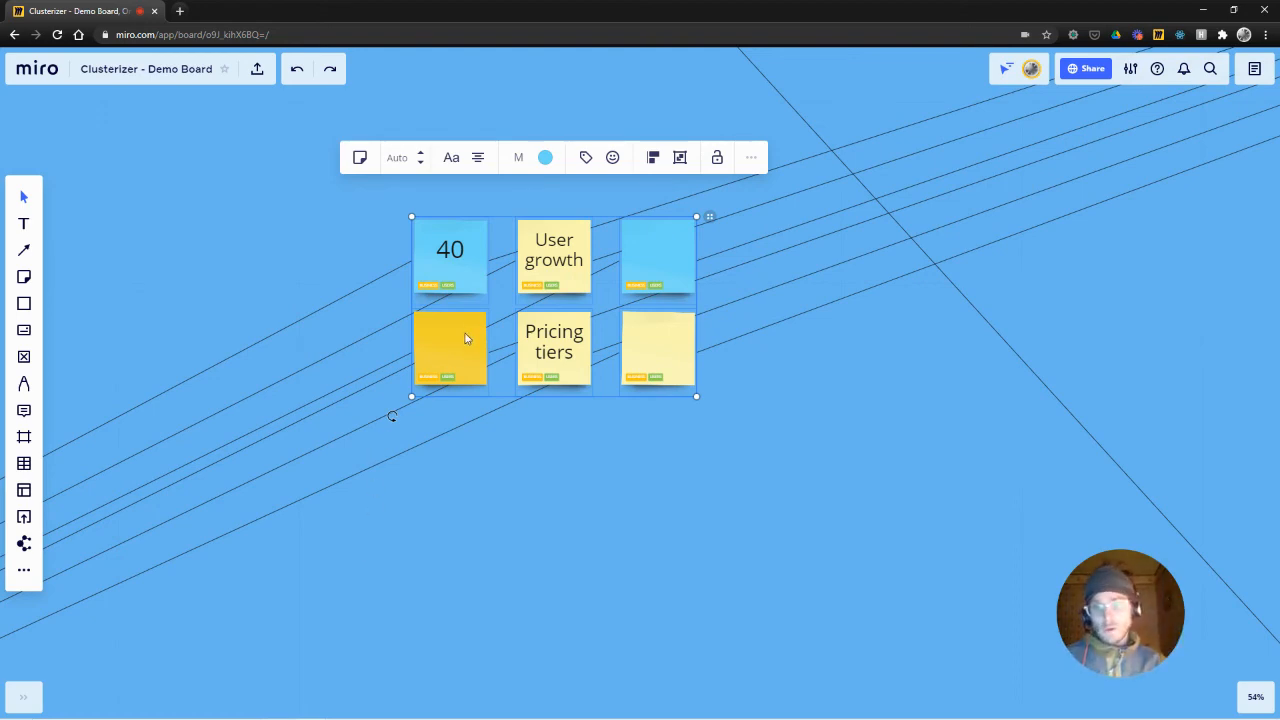
{"action": "scroll", "coordinate": [462, 305], "scroll_direction": "up", "scroll_amount": 3}
Examine the grid of notes attached only to the BUSINESS circle, including the "Series A" notes.
{"action": "scroll", "coordinate": [651, 266], "scroll_direction": "down", "scroll_amount": 8}
{"action": "left_click_drag", "start_coordinate": [691, 354], "coordinate": [576, 420]}
{"action": "scroll", "coordinate": [576, 420], "scroll_direction": "up", "scroll_amount": 2}
{"action": "left_click", "coordinate": [1087, 297]}
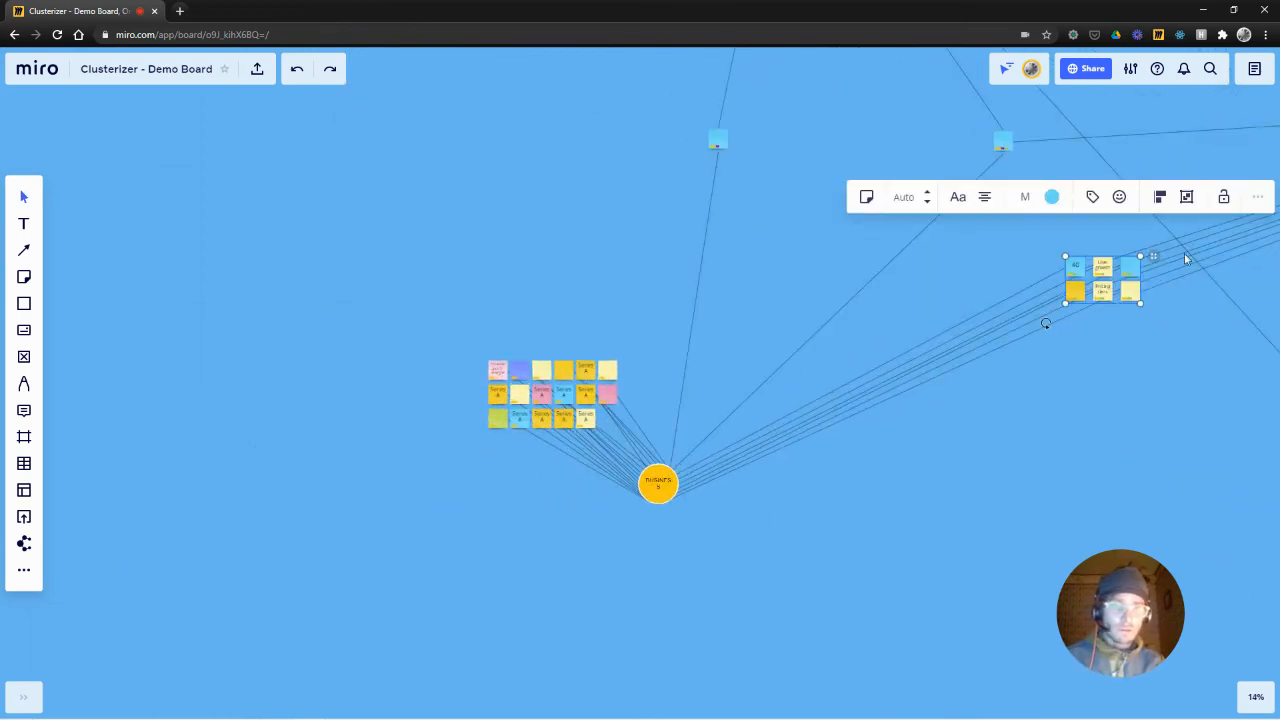
{"action": "scroll", "coordinate": [509, 390], "scroll_direction": "up", "scroll_amount": 4}
{"action": "scroll", "coordinate": [660, 420], "scroll_direction": "down", "scroll_amount": 6}
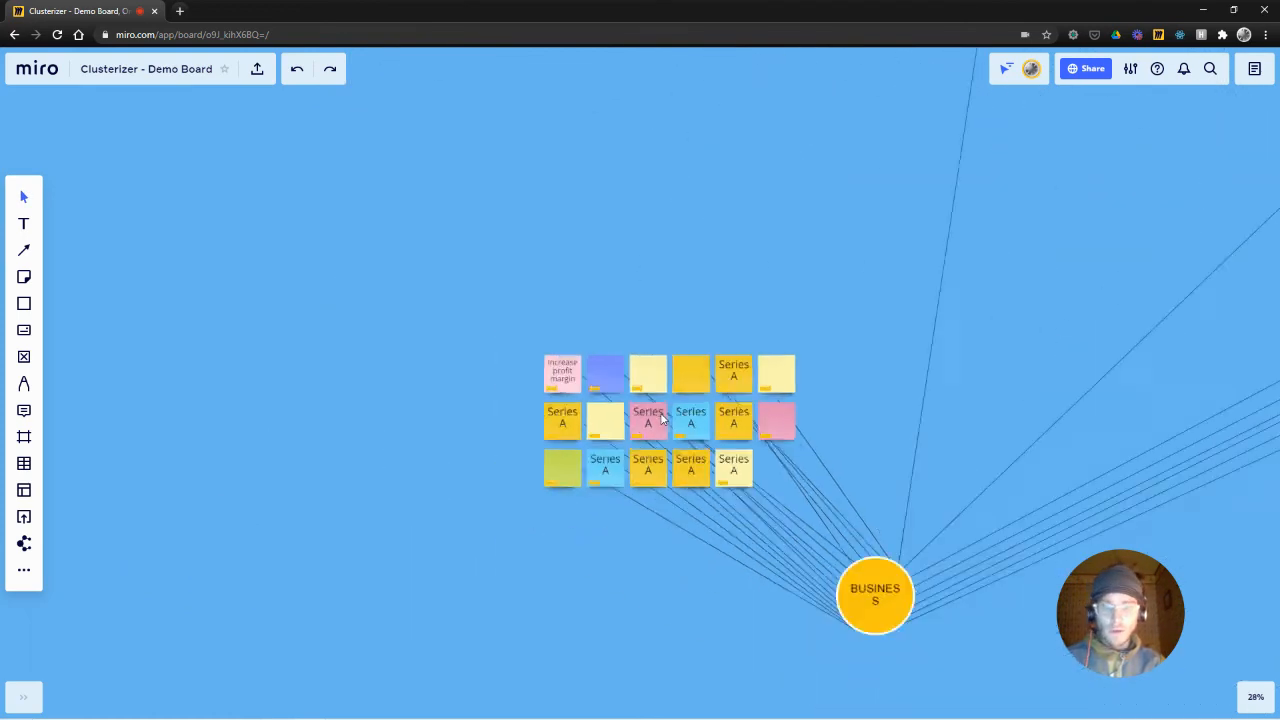
{"action": "scroll", "coordinate": [797, 387], "scroll_direction": "down", "scroll_amount": 5}
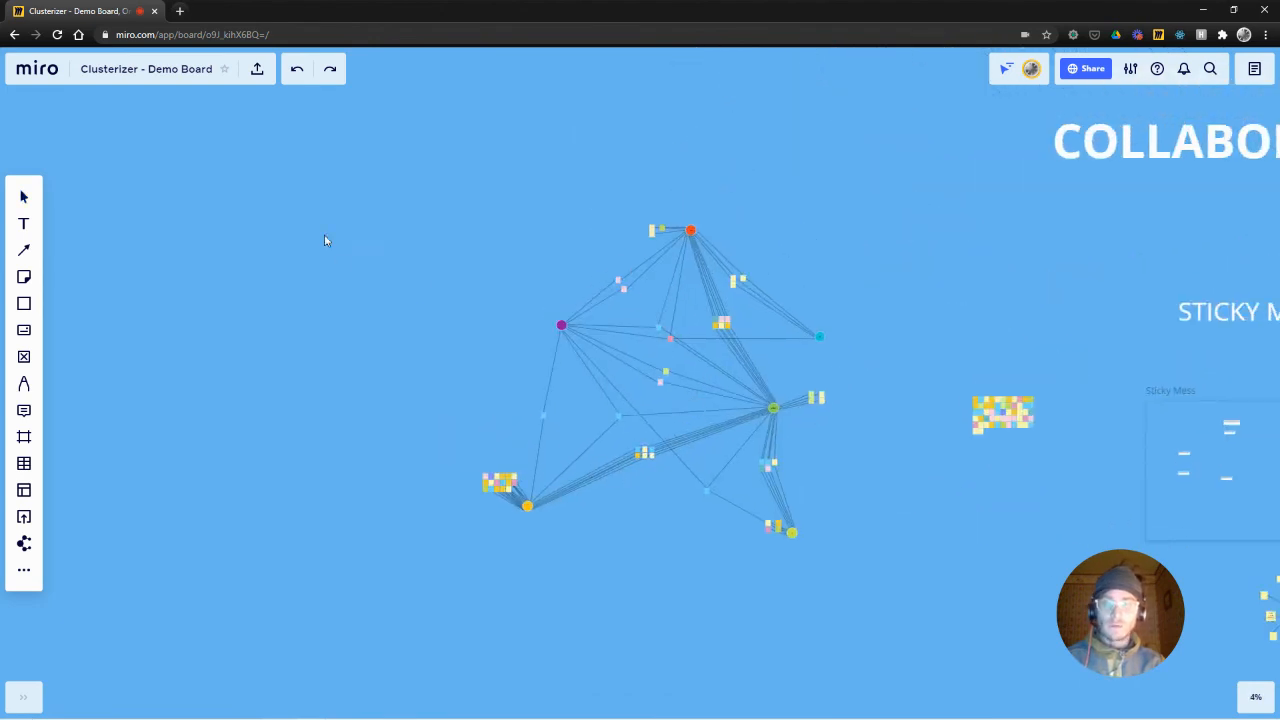
{"action": "left_click", "coordinate": [868, 515]}
{"action": "left_click_drag", "start_coordinate": [856, 174], "coordinate": [454, 538]}
{"action": "left_click", "coordinate": [336, 483]}
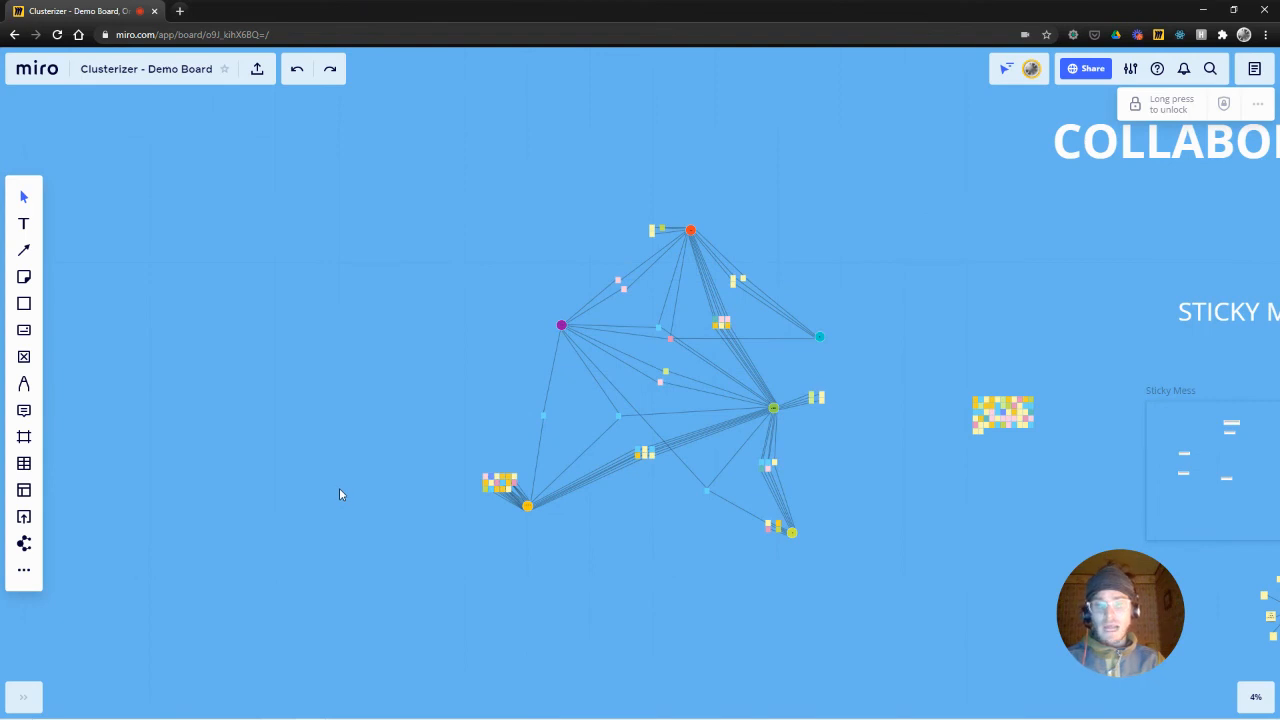